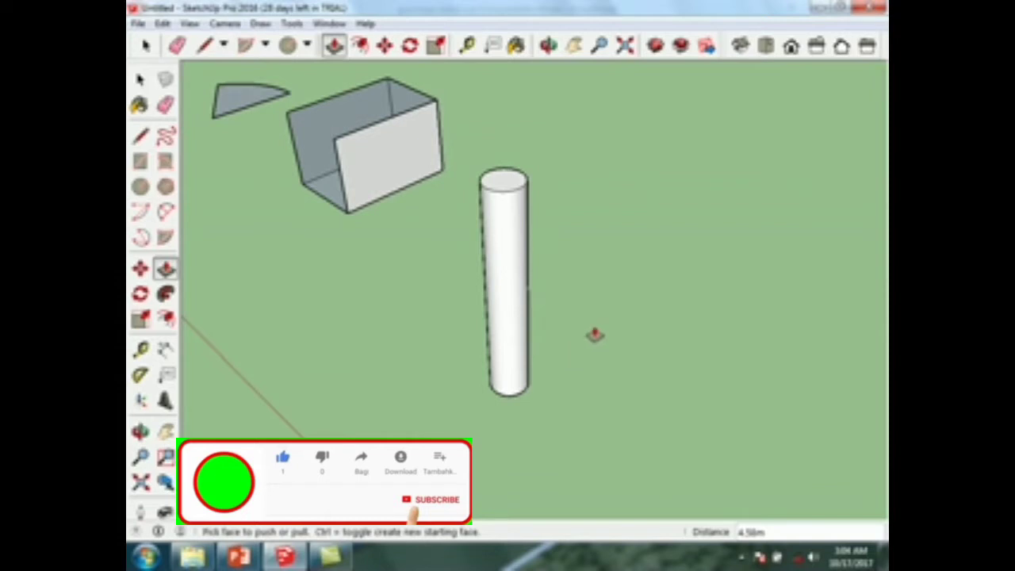
Turn the whole cylinder into a component named Column.
key("space")
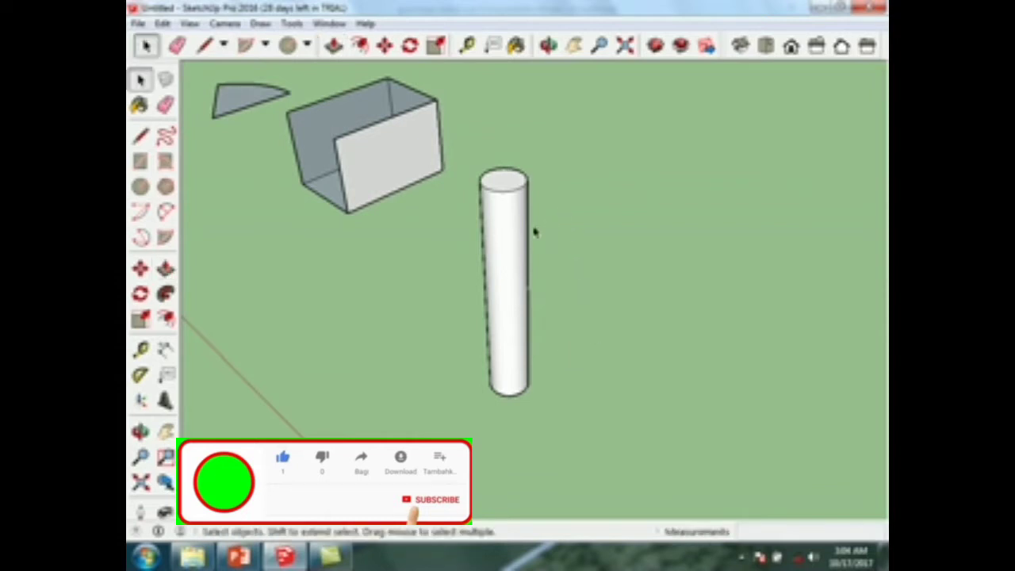
left_click(510, 247)
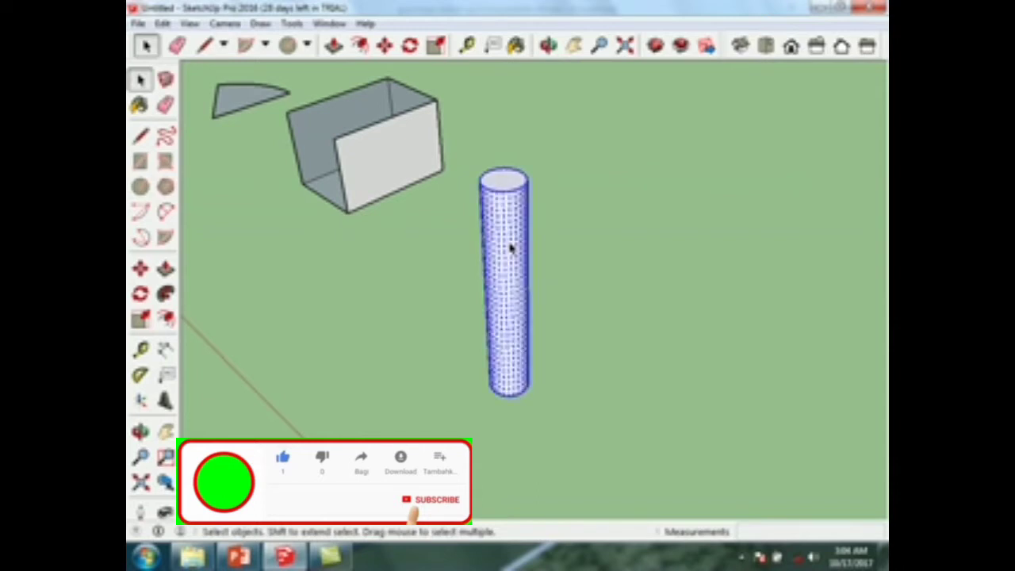
right_click(511, 248)
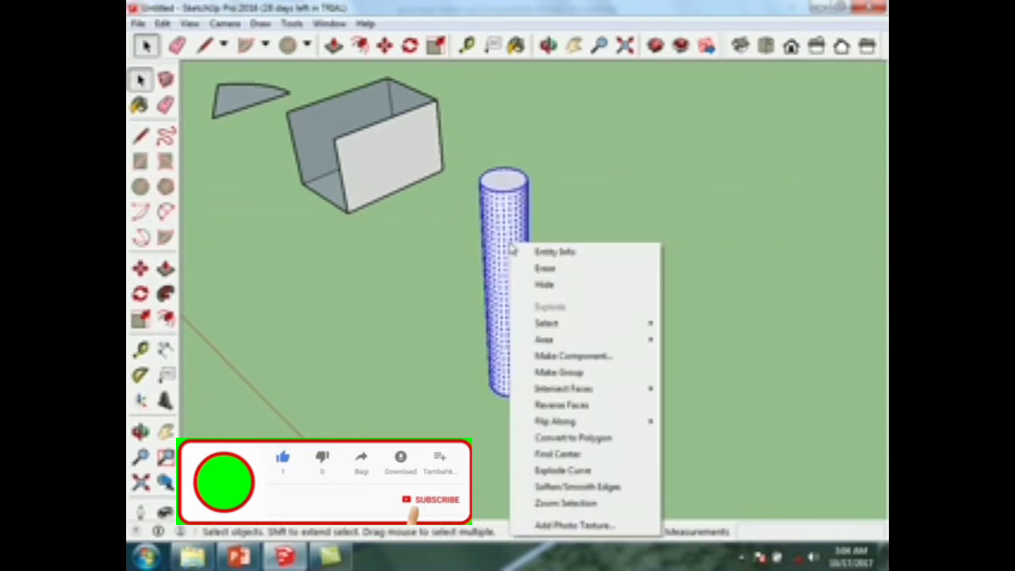
left_click(549, 357)
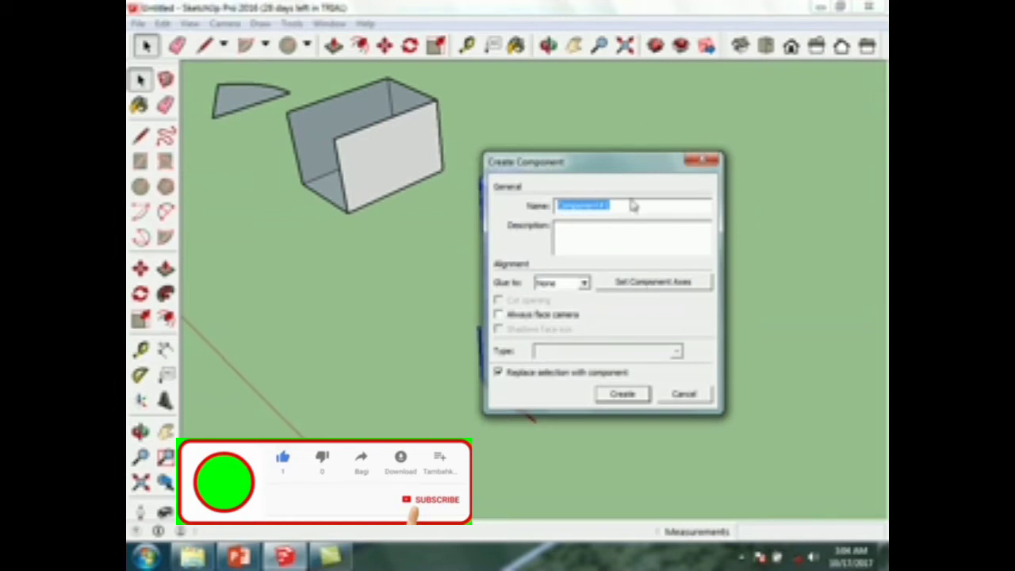
type("Column")
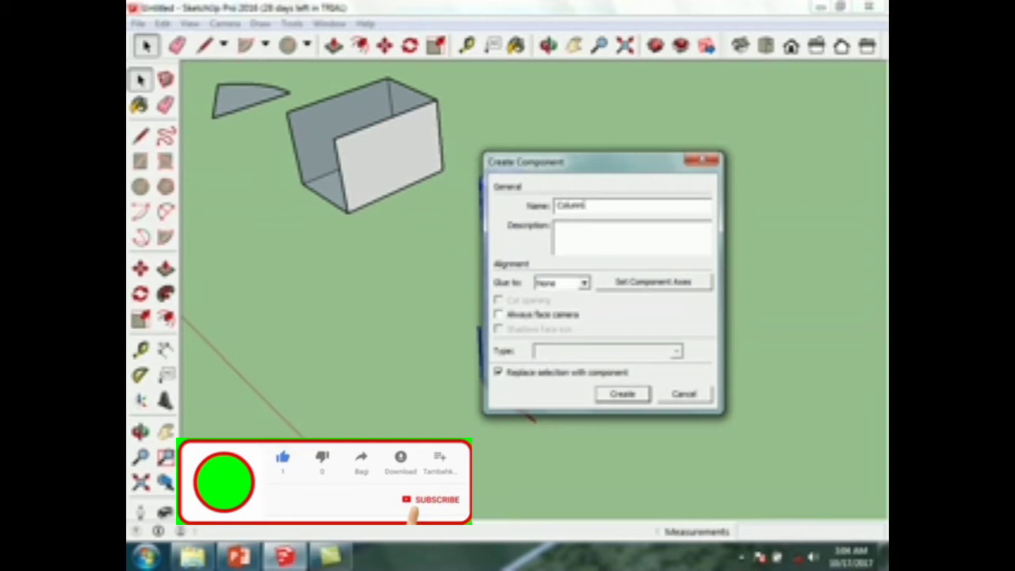
left_click(618, 393)
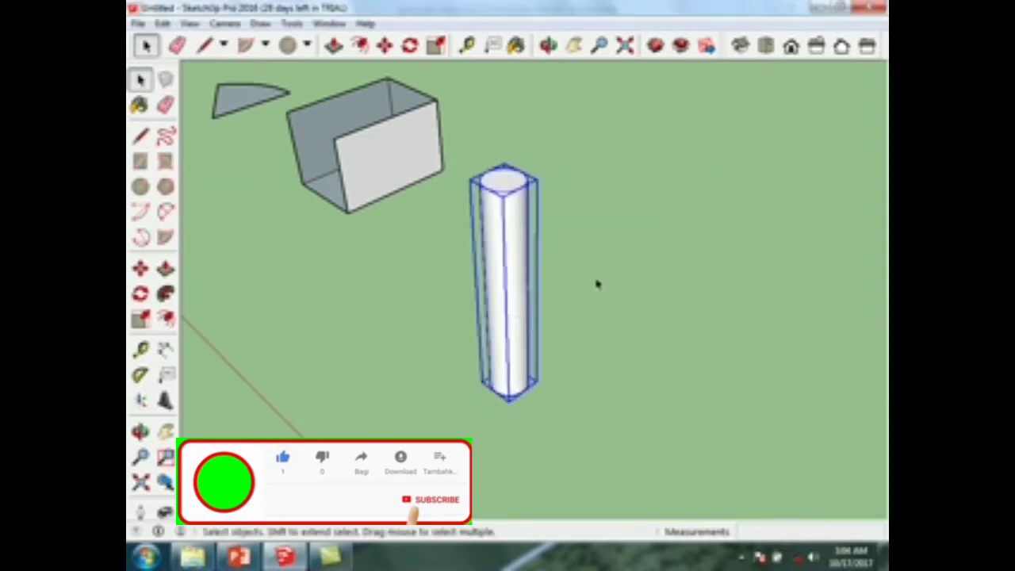
Copy the Column component about 16.72 m along the red axis, away from the open box.
scroll(596, 282, "up", 3)
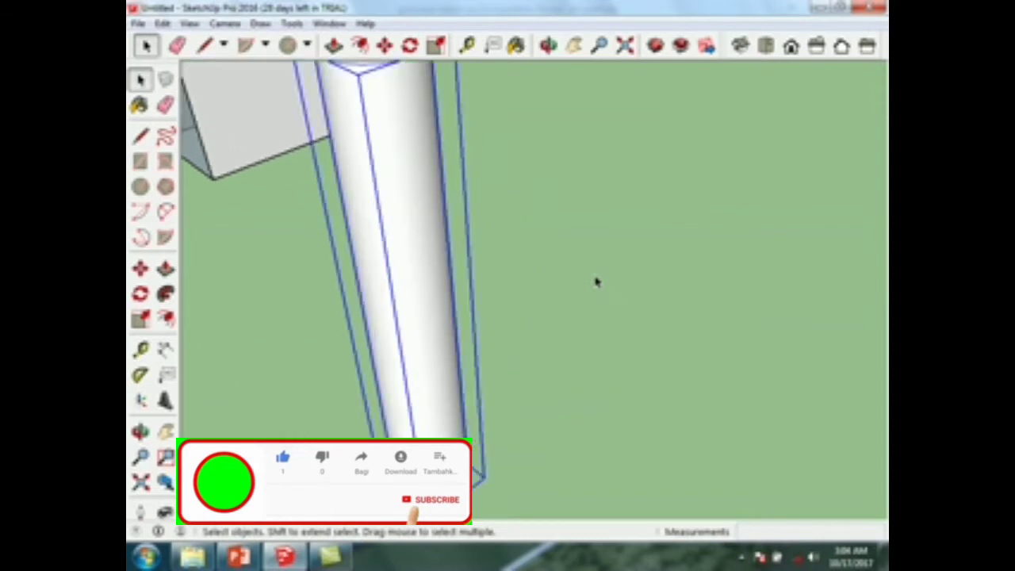
scroll(595, 282, "down", 2)
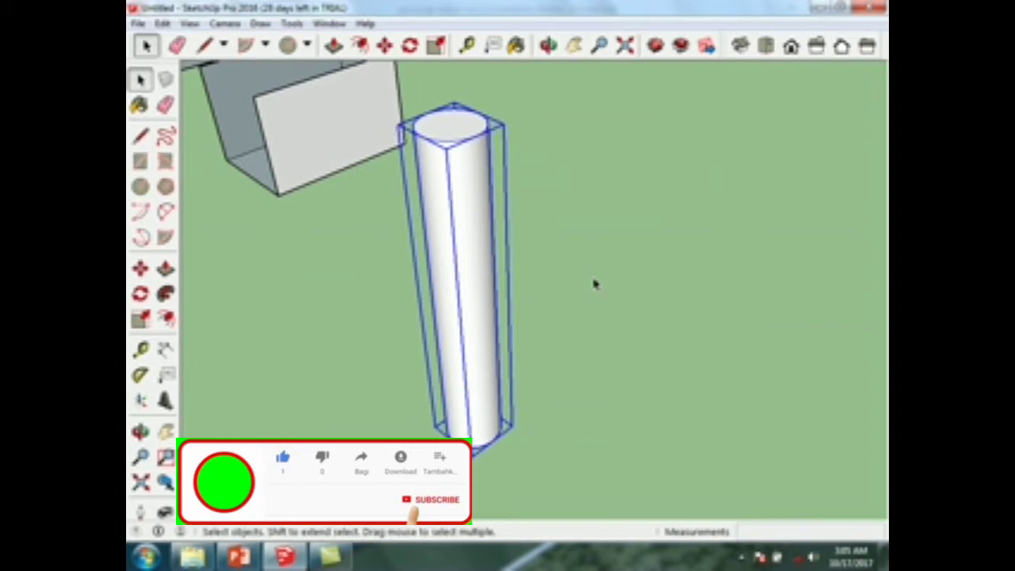
scroll(523, 140, "down", 2)
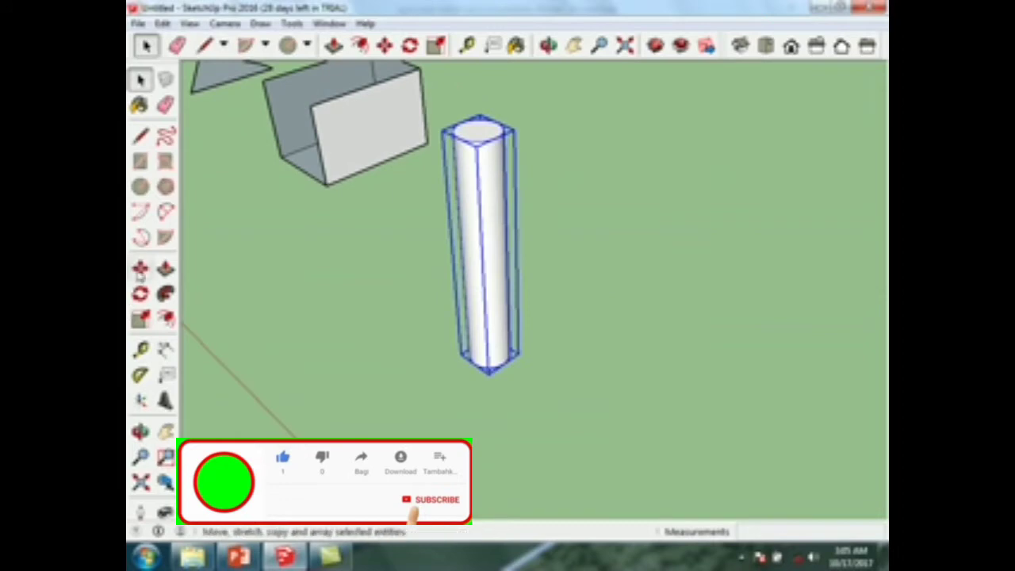
left_click(140, 269)
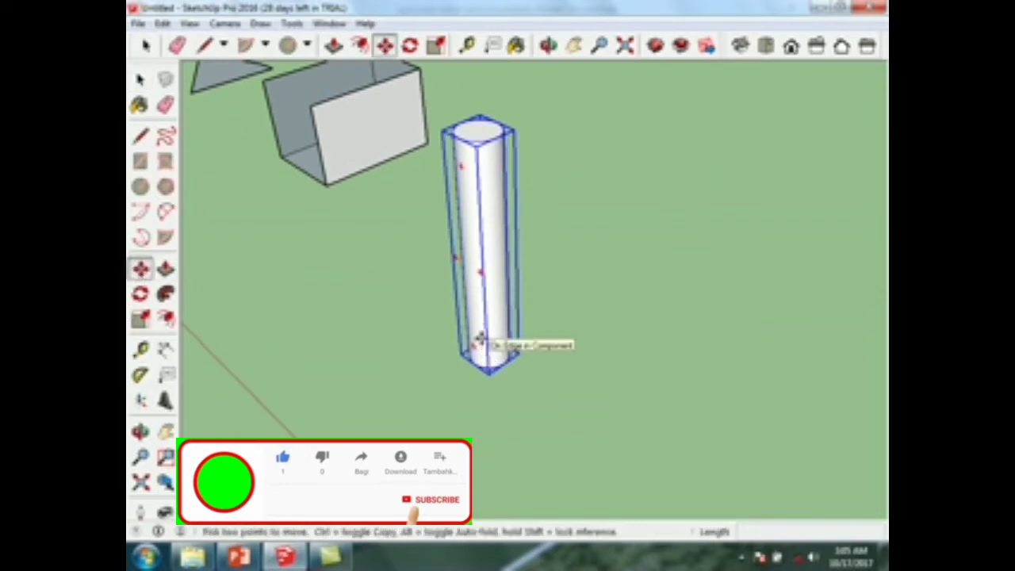
left_click(478, 330)
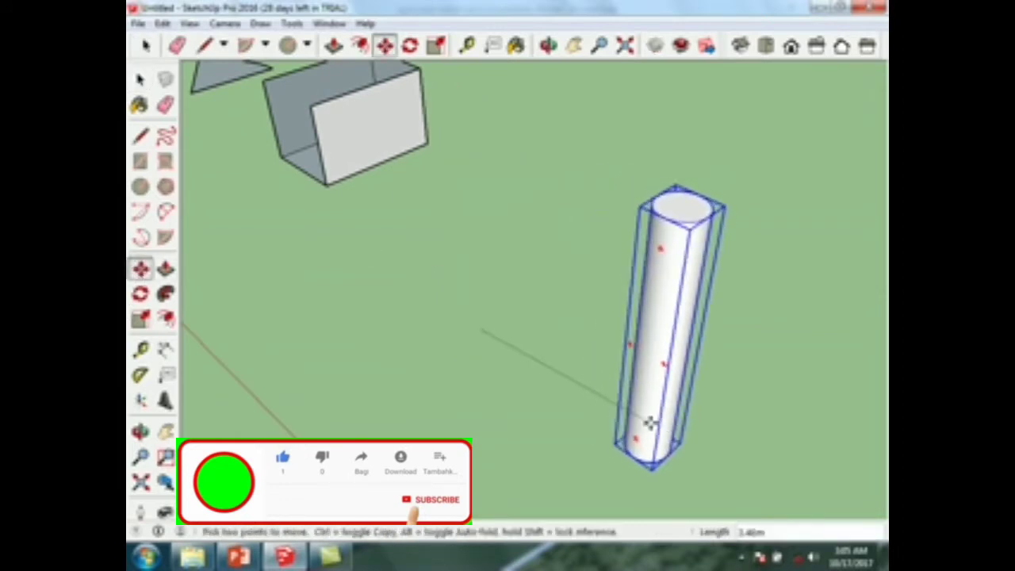
key("ctrl")
scroll(544, 336, "down", 2)
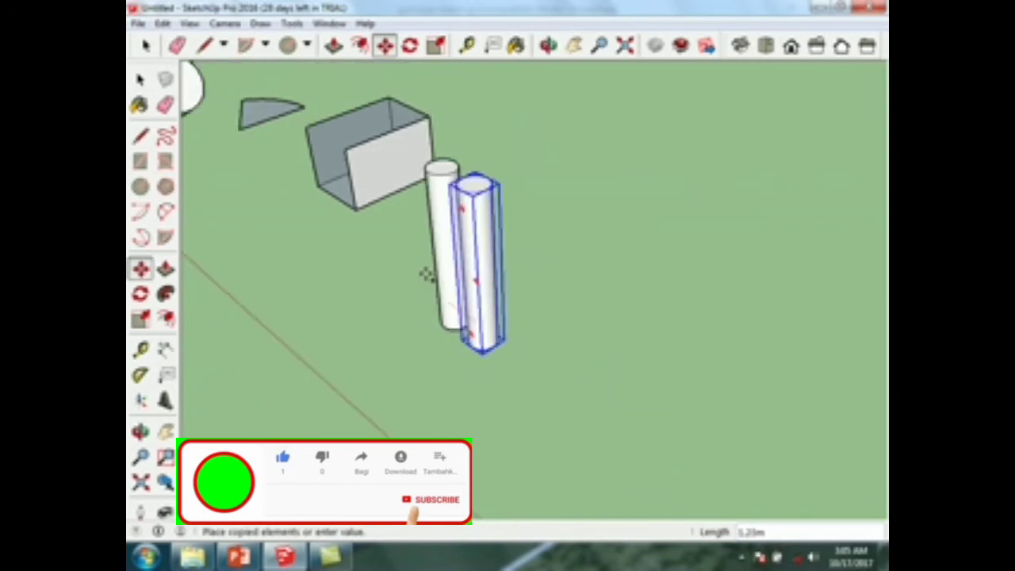
scroll(412, 252, "down", 2)
scroll(413, 252, "down", 3)
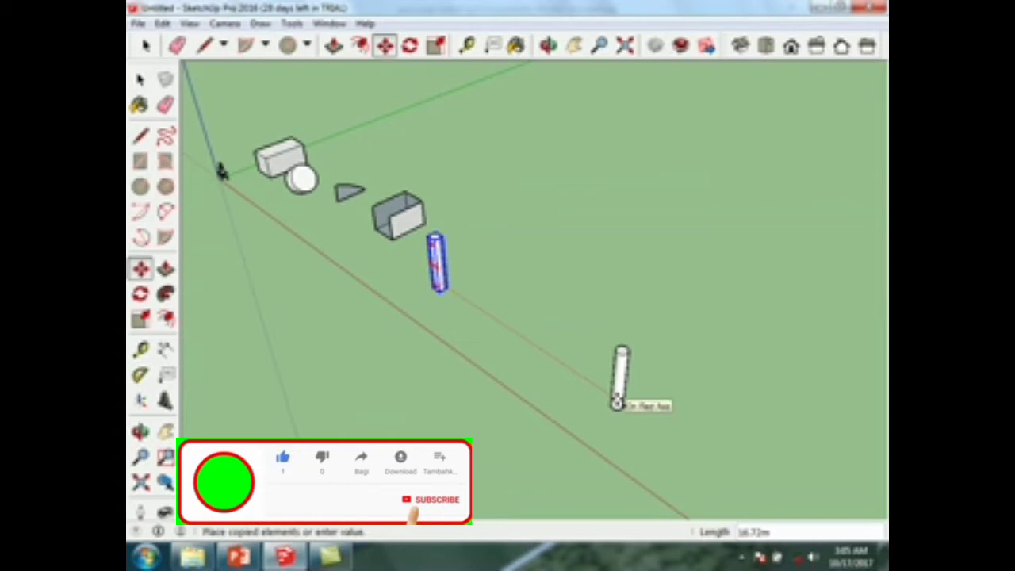
Divide the copy distance into five equal intervals with 5/, filling it with evenly spaced columns.
type("5")
key("Return")
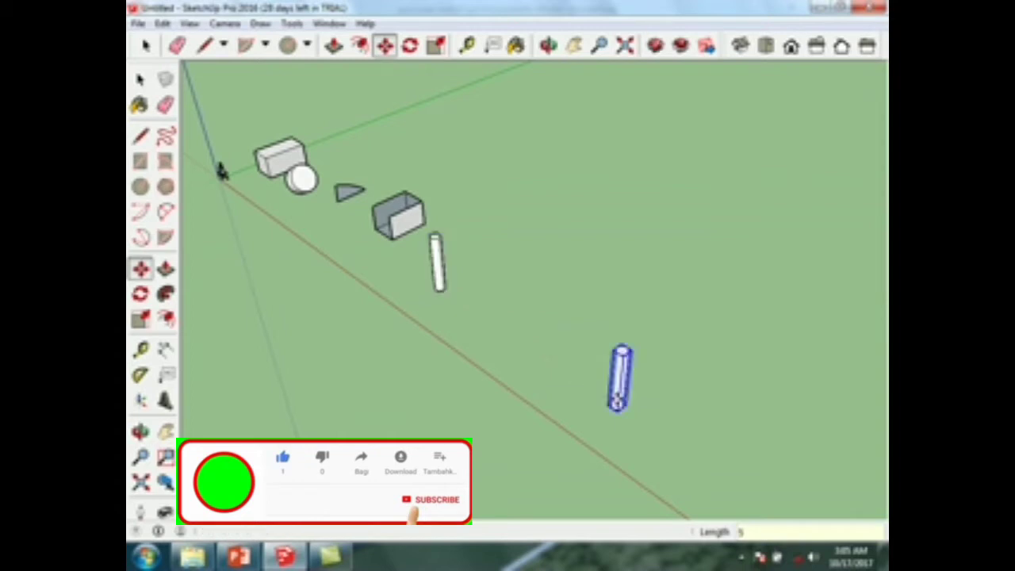
type("x")
key("BackSpace")
type("/")
key("Return")
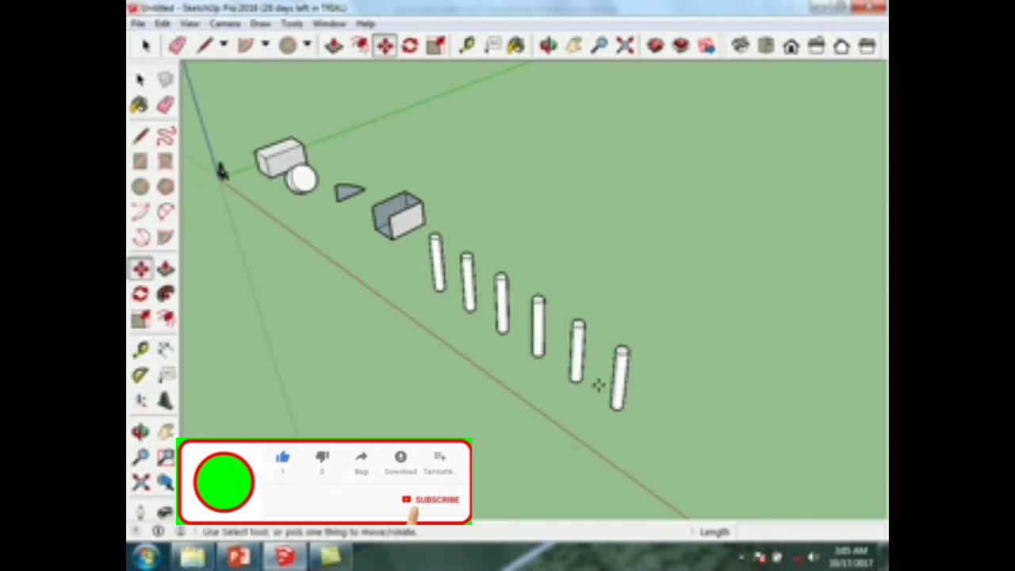
Edit the fourth column from the box and push/pull its top face up 3 m, closing the component.
scroll(600, 385, "up", 3)
key("space")
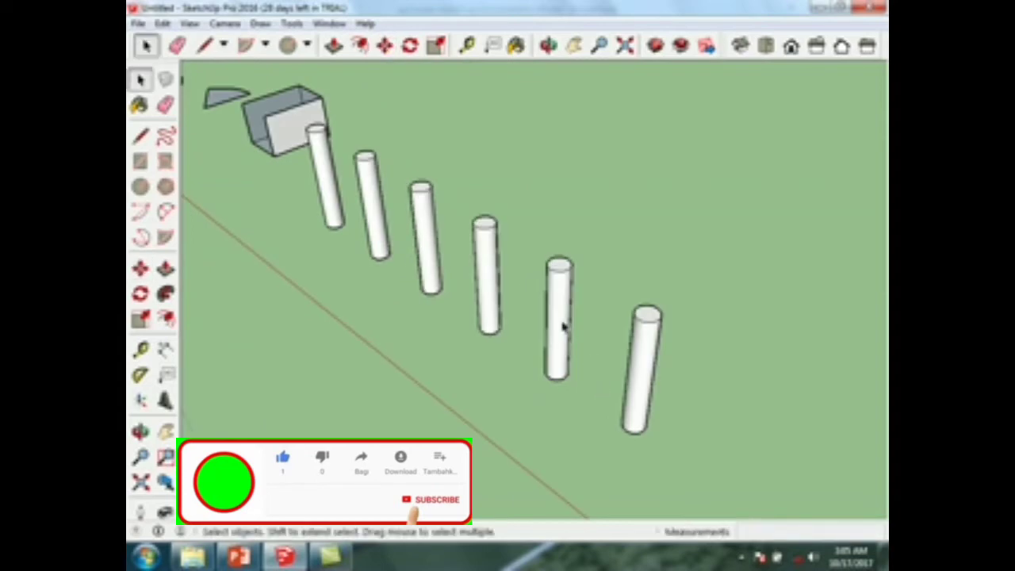
double_click(484, 273)
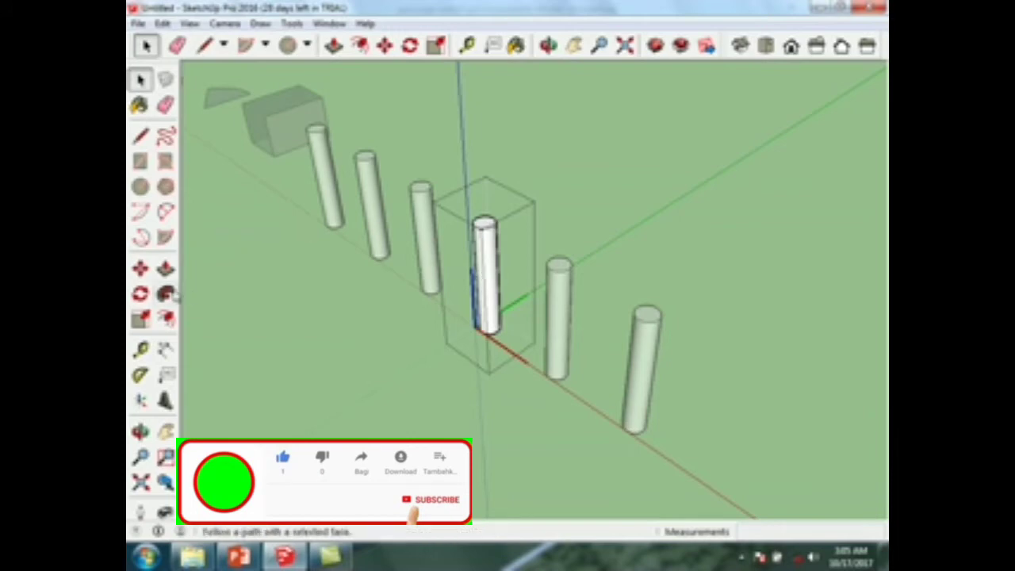
left_click(165, 269)
scroll(481, 226, "up", 3)
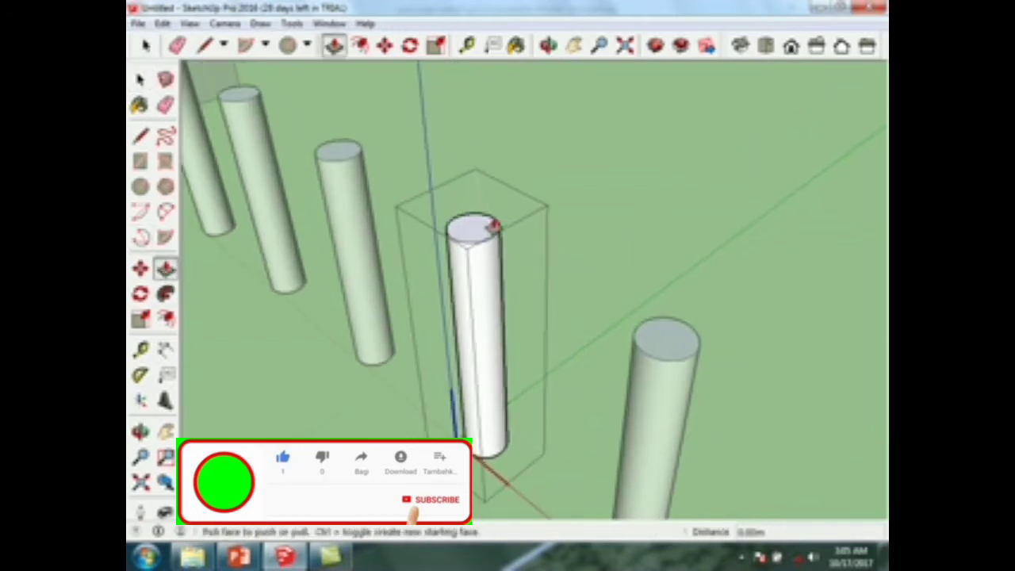
left_click(476, 233)
scroll(477, 231, "down", 3)
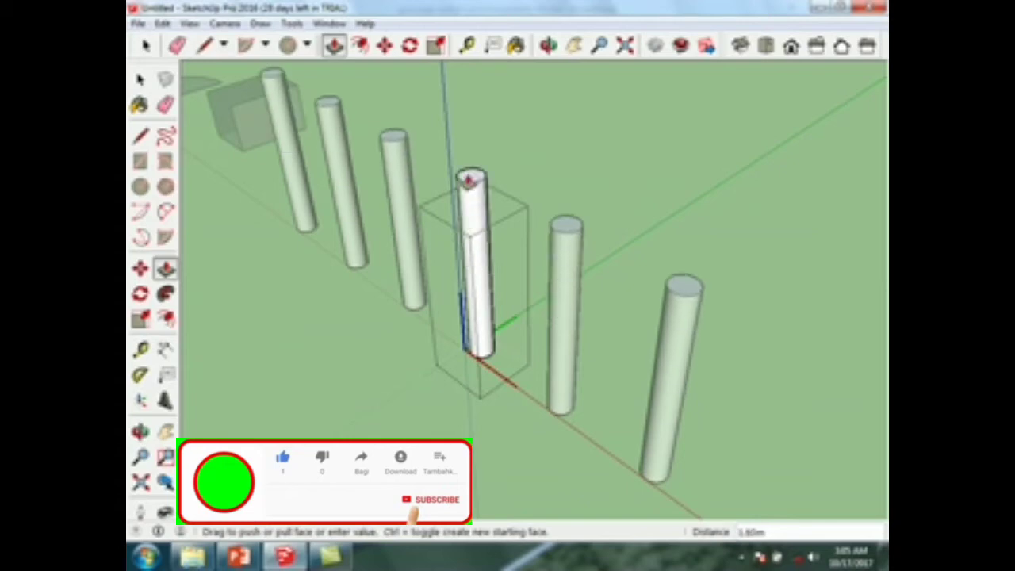
type("3")
key("Return")
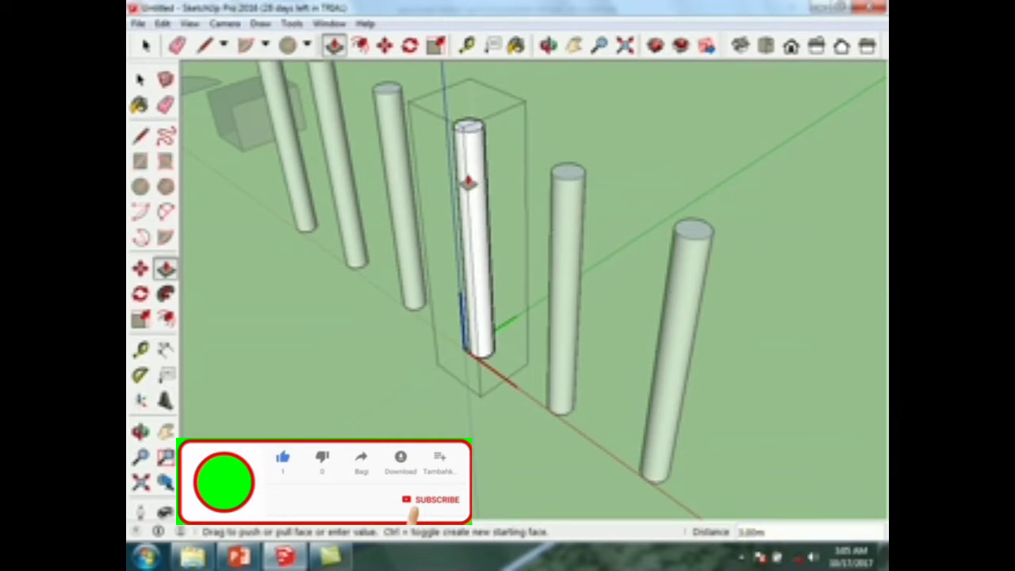
key("space")
left_click(737, 118)
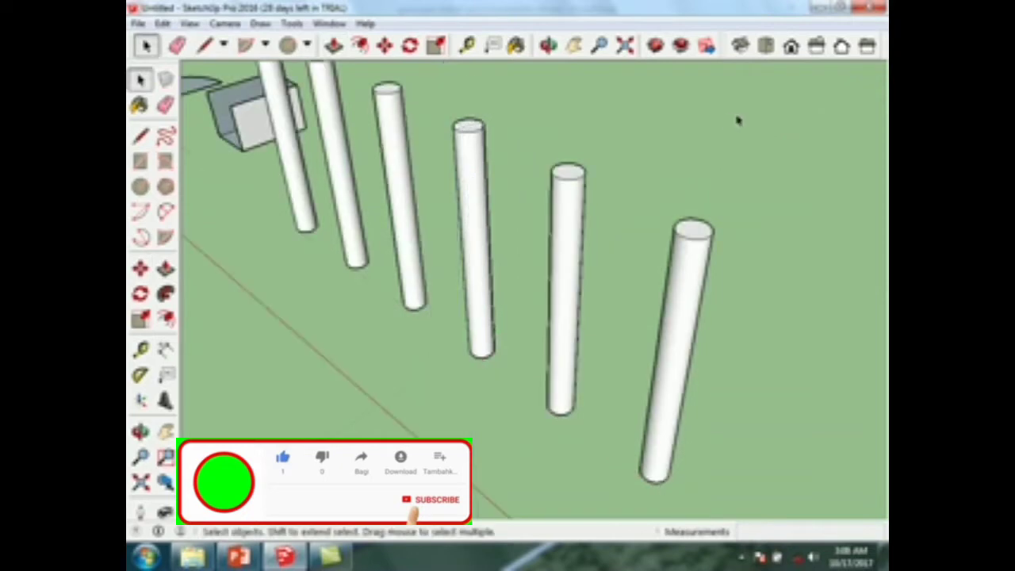
Edit the column farthest from the box and push/pull its top face up 6 m, closing the component.
double_click(700, 274)
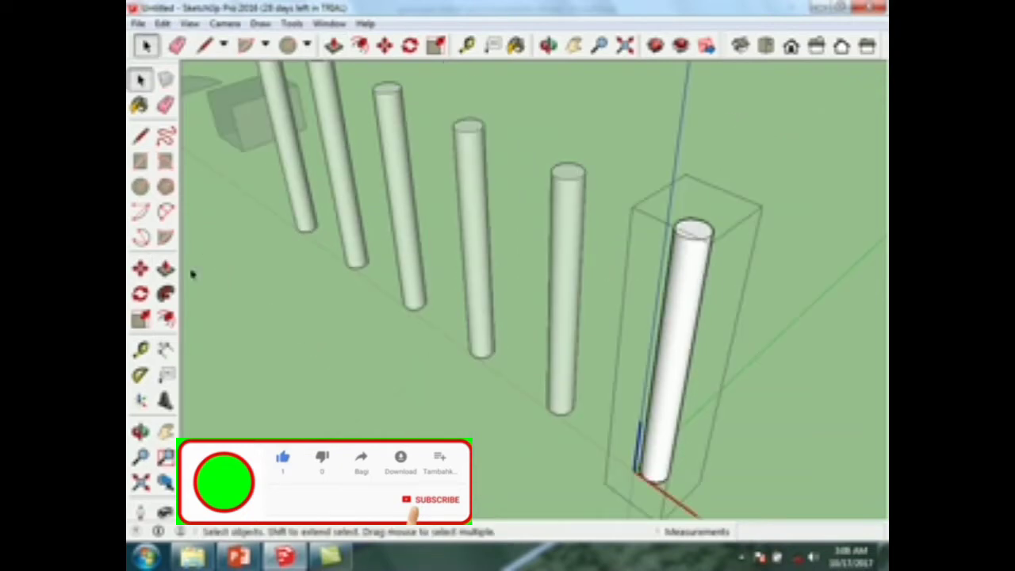
left_click(165, 268)
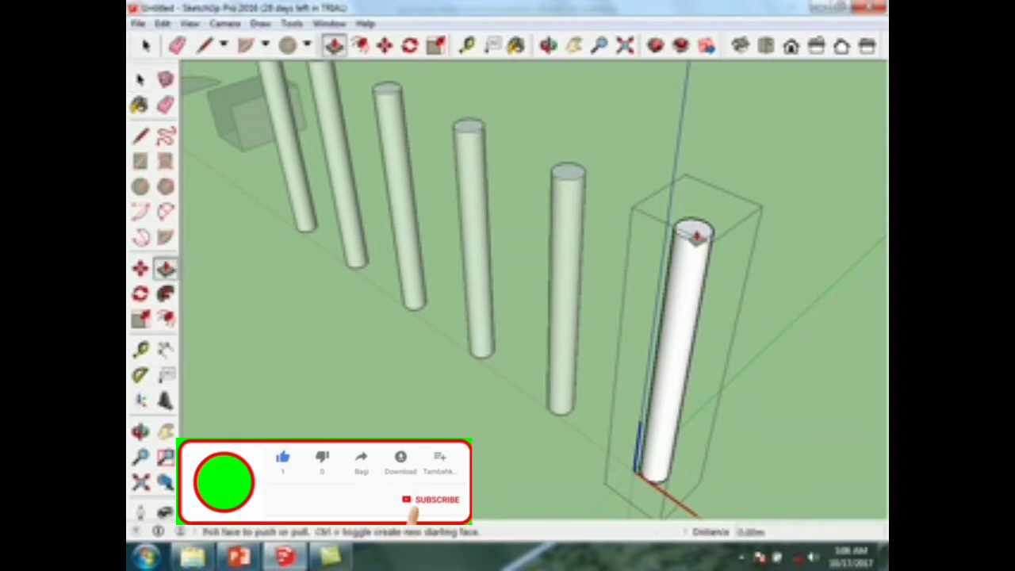
left_click(696, 236)
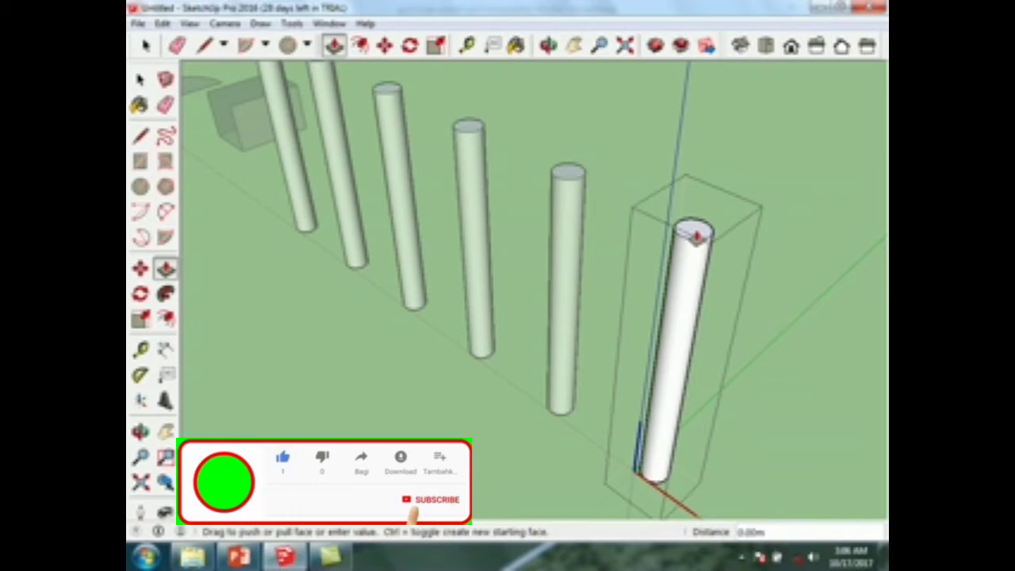
type("6")
key("BackSpace")
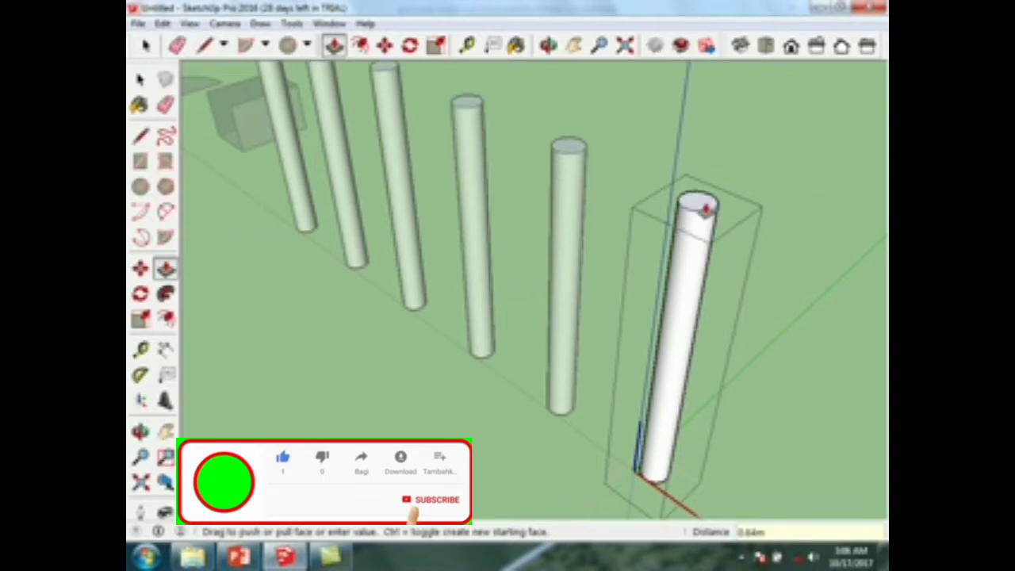
type("6")
key("Return")
scroll(490, 283, "down", 3)
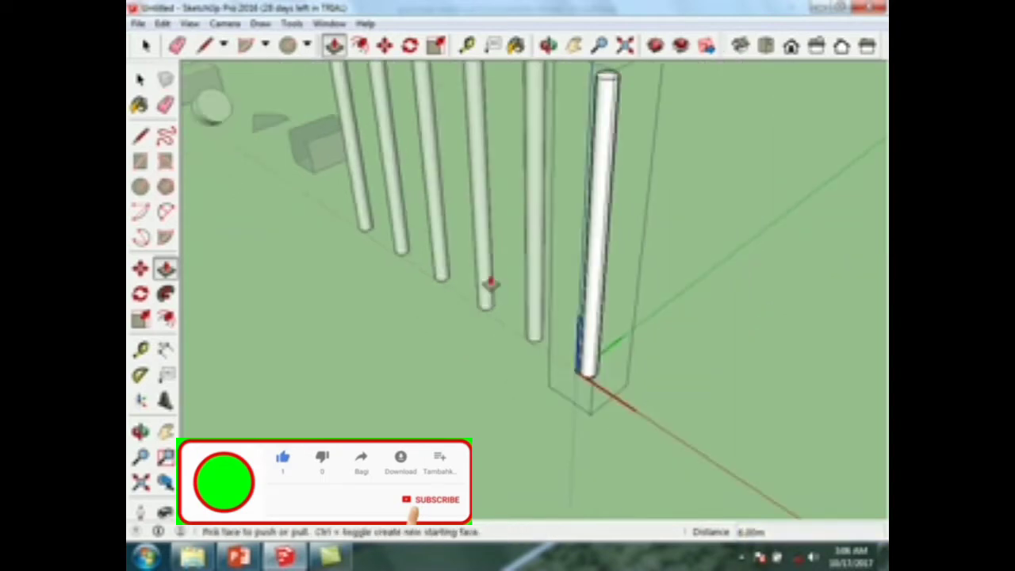
scroll(488, 287, "down", 4)
scroll(652, 325, "down", 2)
scroll(469, 162, "up", 3)
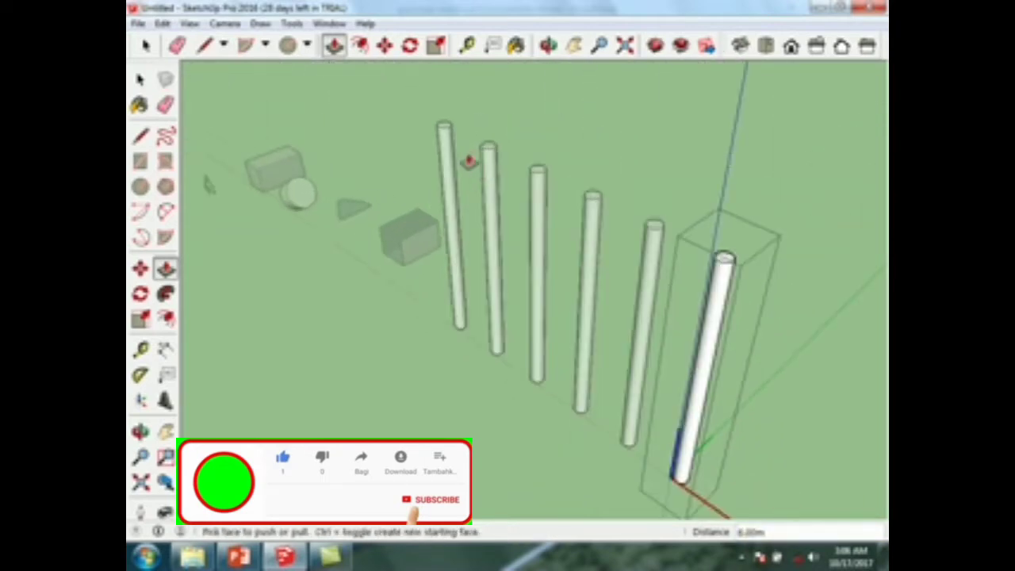
key("space")
left_click(785, 144)
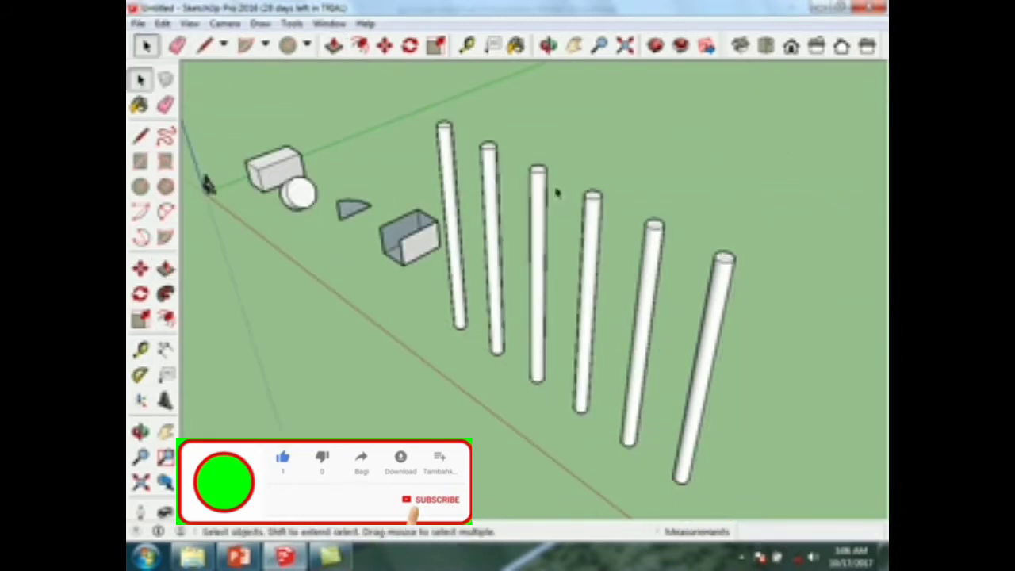
left_click(545, 201)
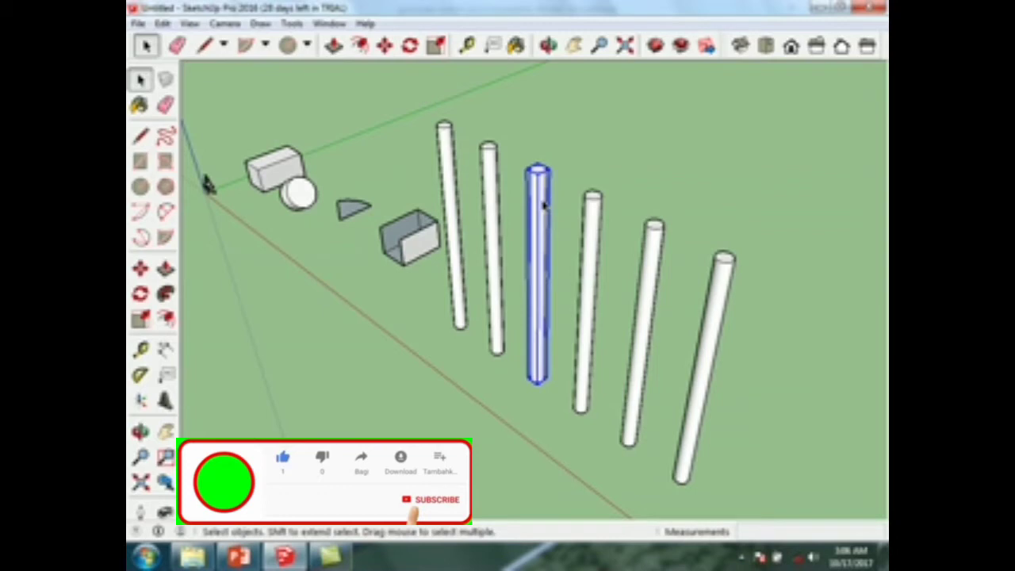
right_click(544, 206)
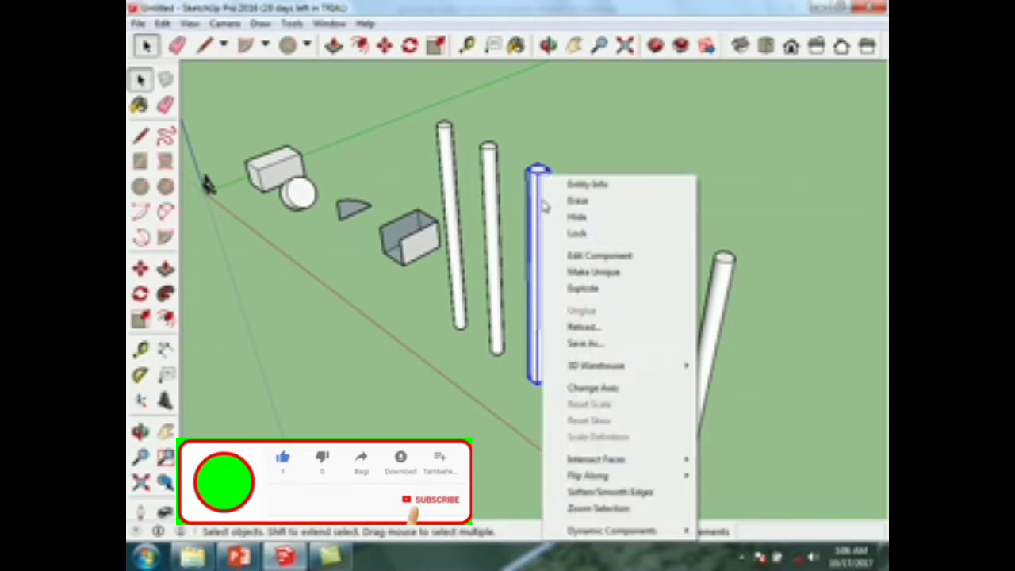
left_click(583, 132)
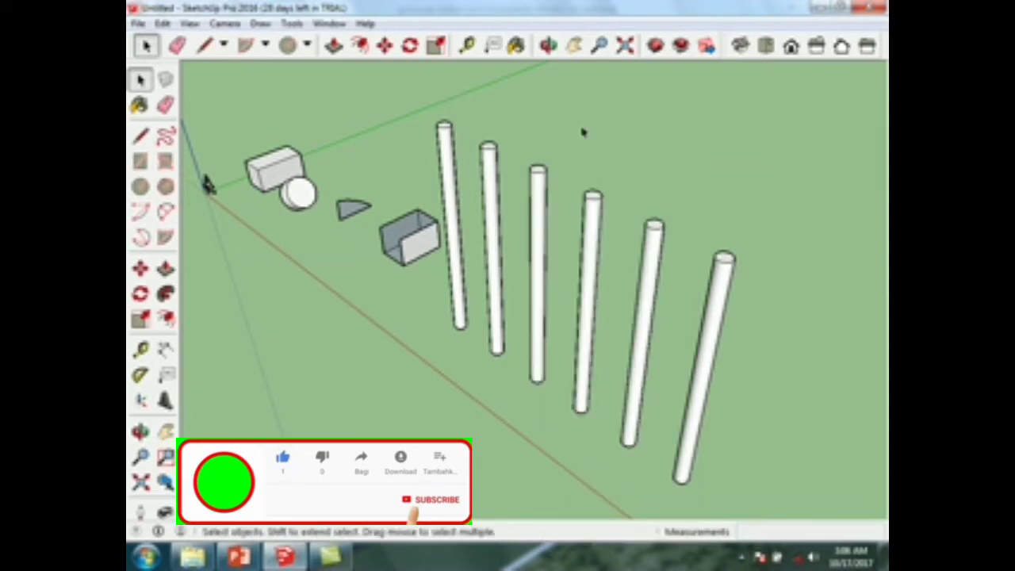
Make the third column from the box a unique component and deselect it.
left_click(540, 232)
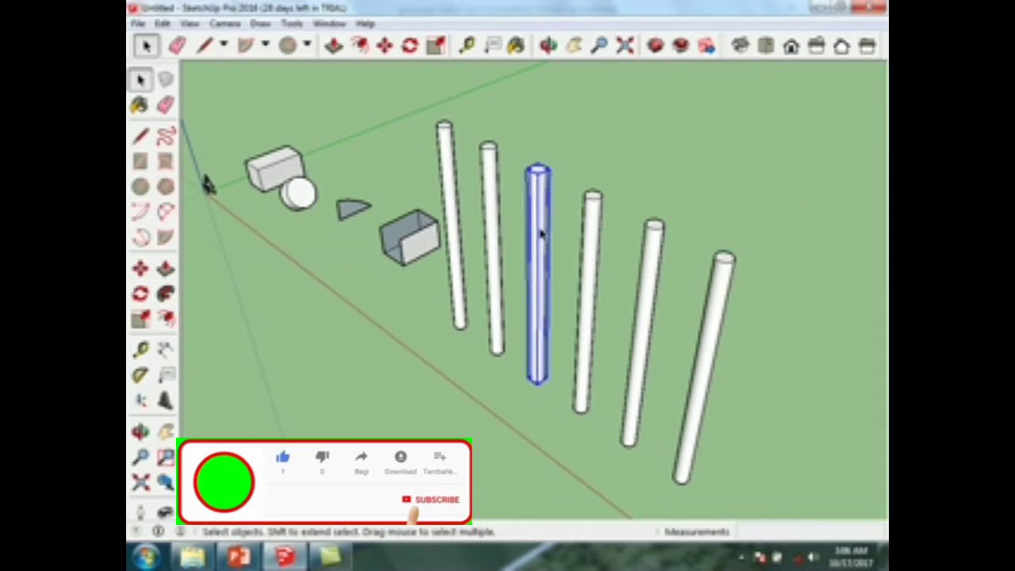
right_click(540, 231)
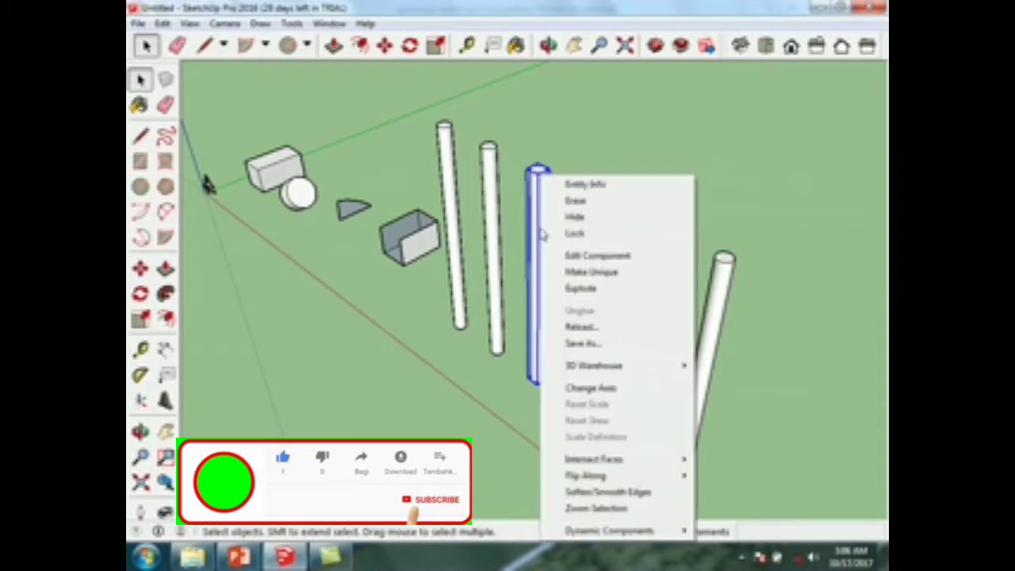
left_click(587, 274)
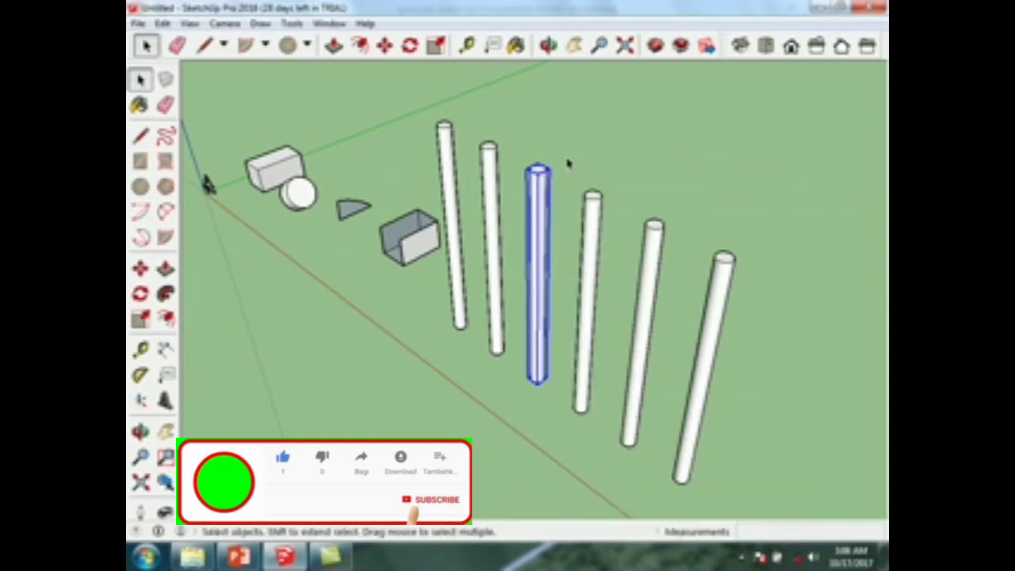
left_click(574, 99)
Edit the fourth column from the box and push/pull its top face down to shorten the linked columns, closing the component.
double_click(593, 228)
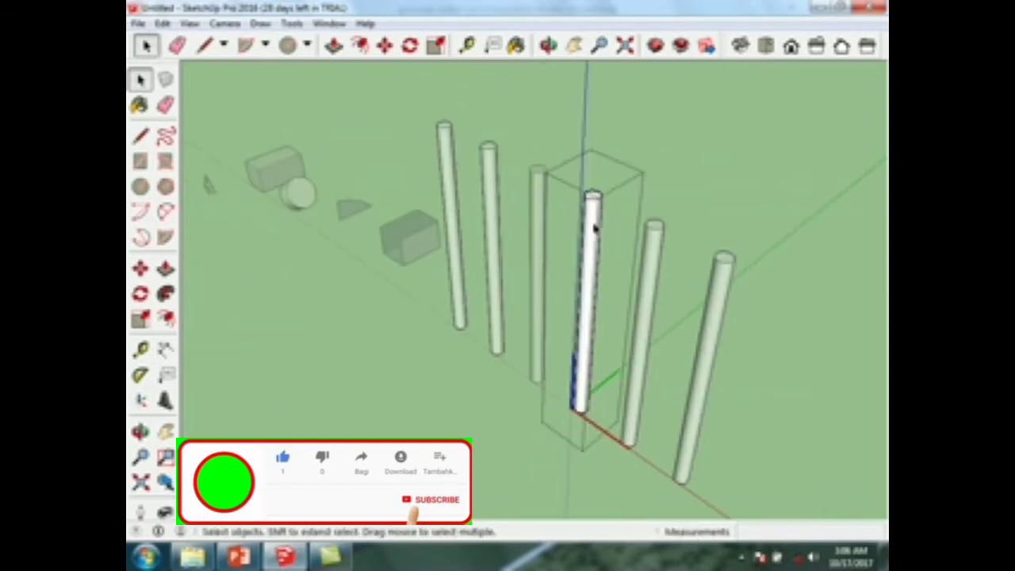
scroll(591, 209, "up", 3)
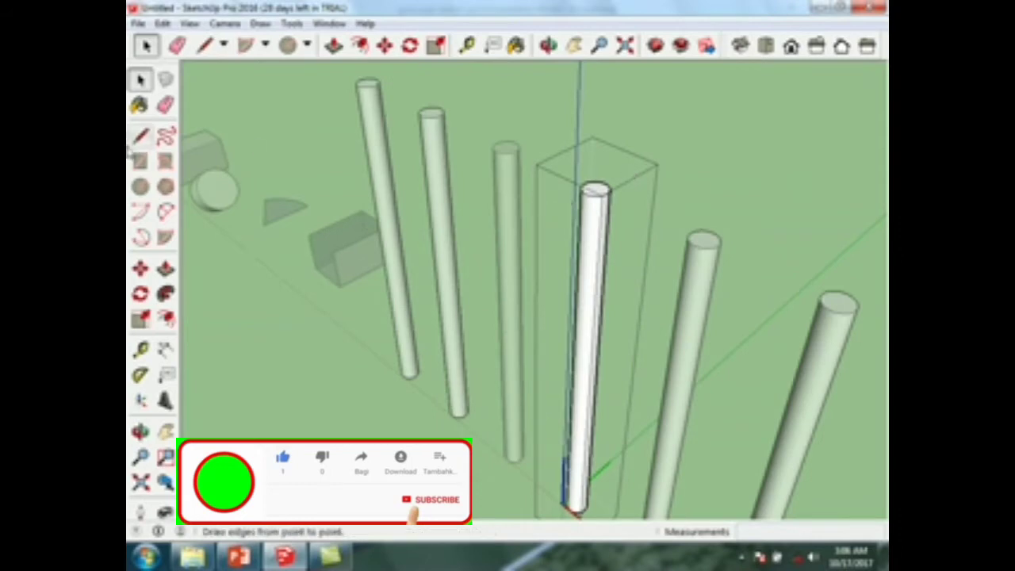
left_click(165, 269)
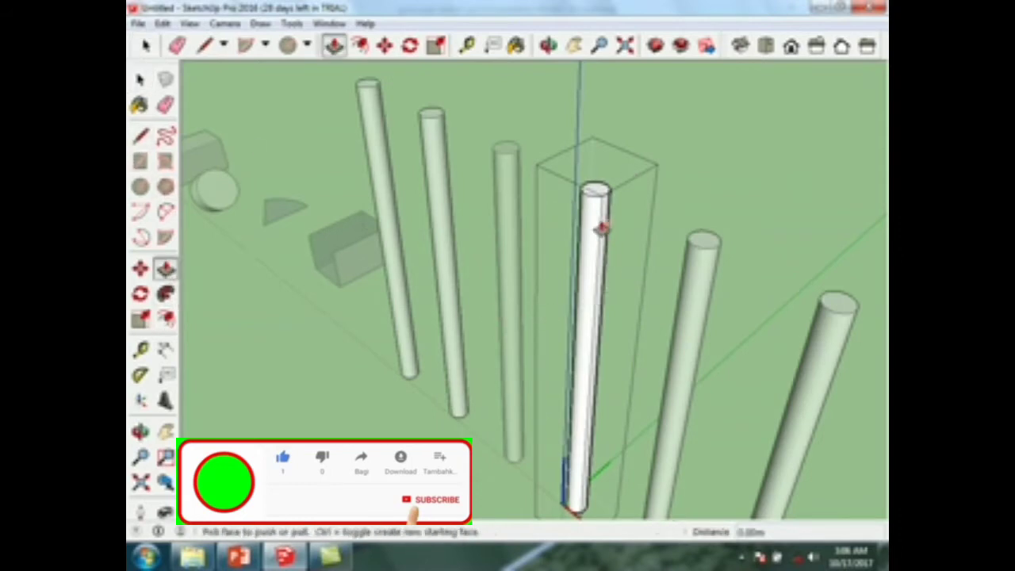
left_click_drag(597, 190, 597, 291)
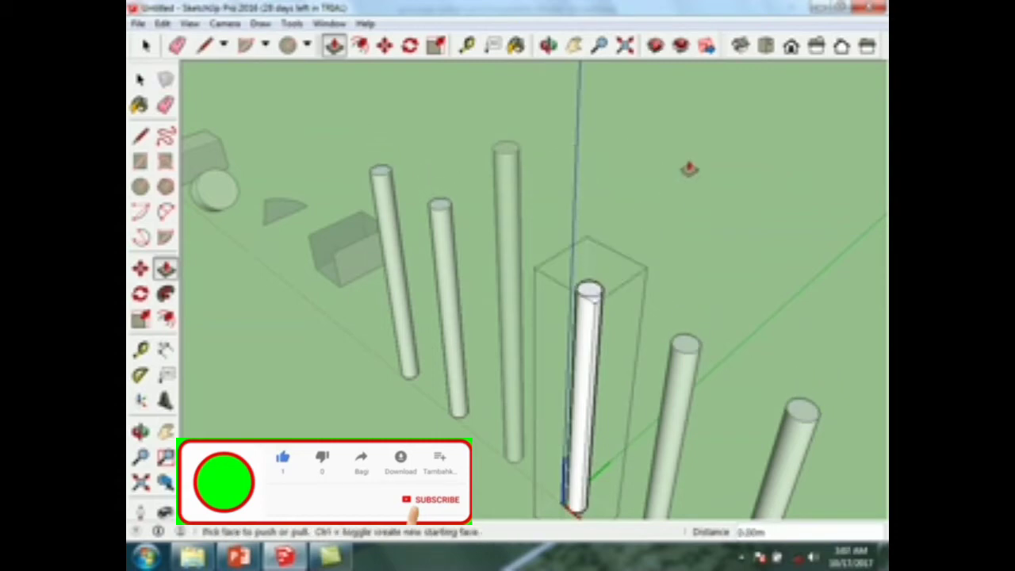
key("space")
left_click(691, 166)
Edit the unique third column from the box and push/pull its top face down about 5.9 m, closing the component.
scroll(491, 164, "up", 4)
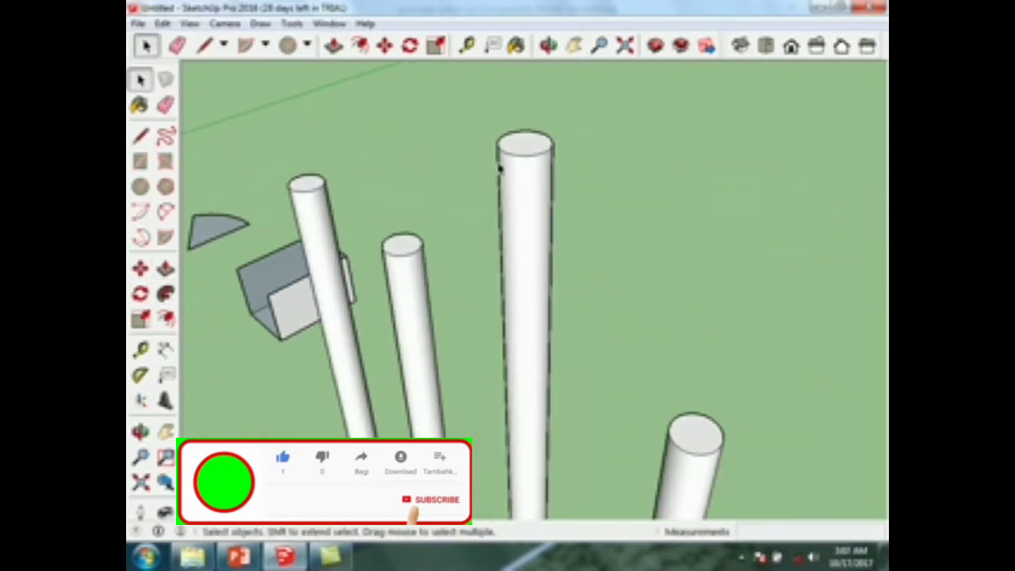
scroll(521, 170, "down", 3)
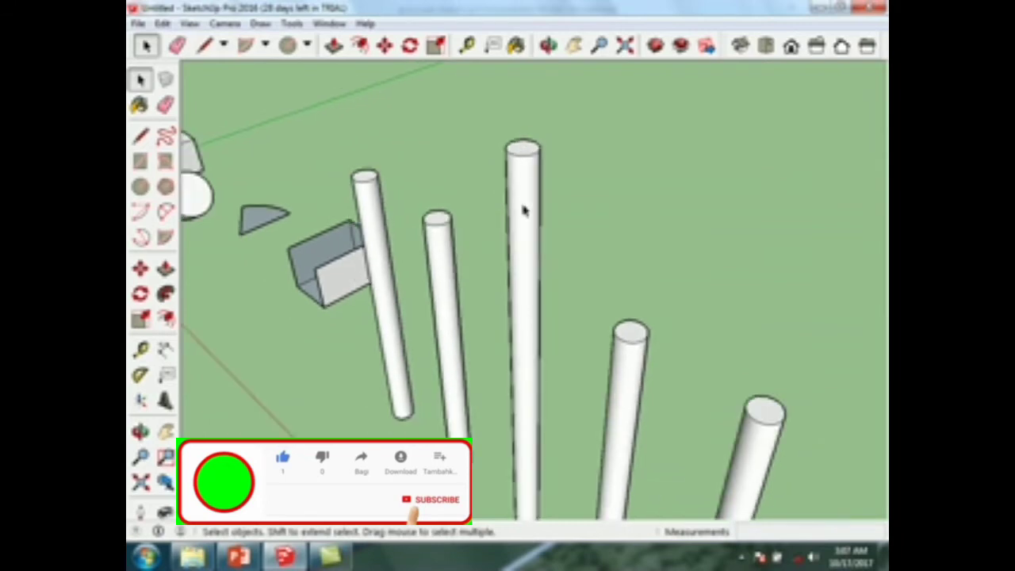
left_click(522, 211)
left_click(165, 268)
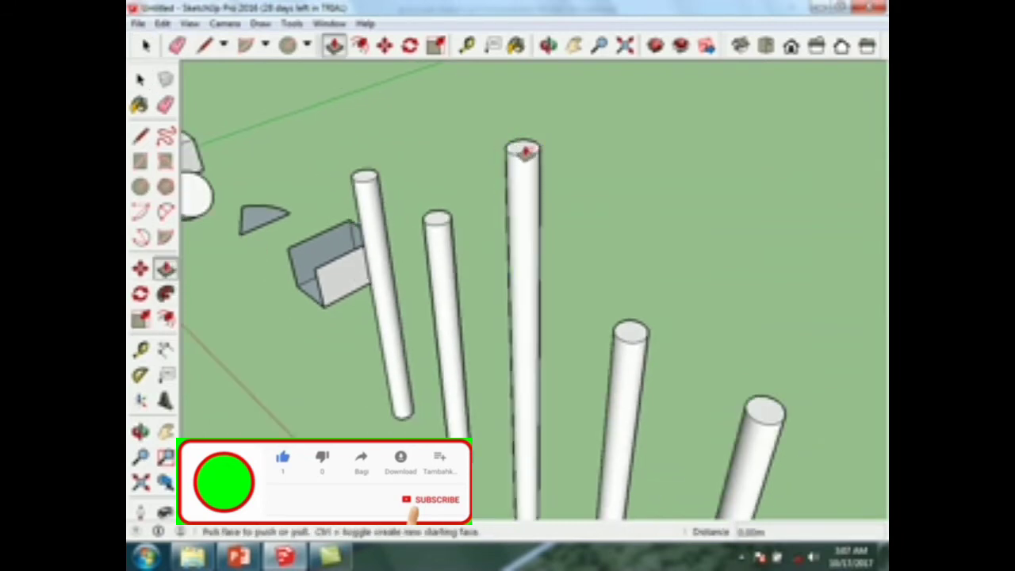
key("space")
double_click(524, 153)
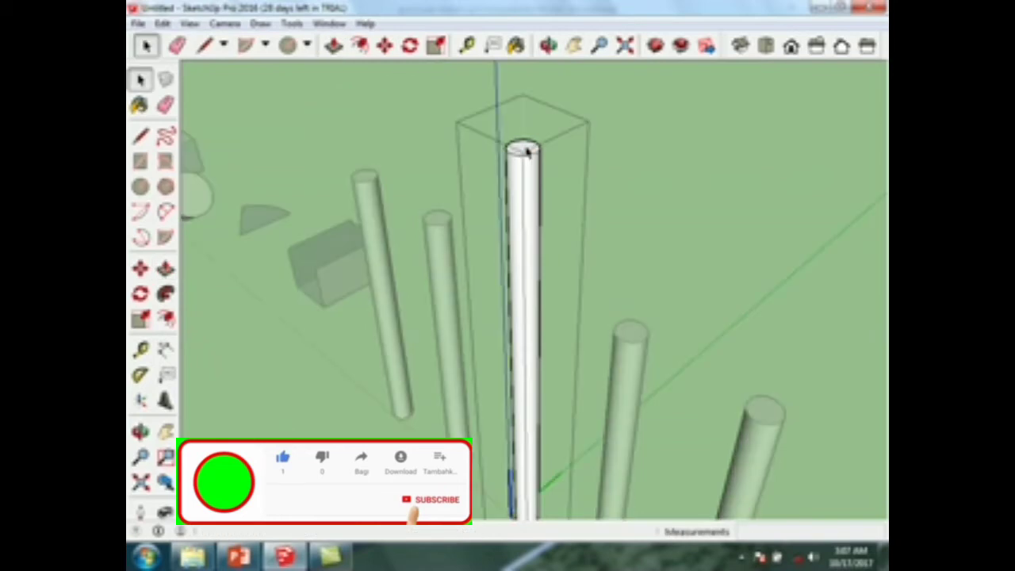
left_click(165, 268)
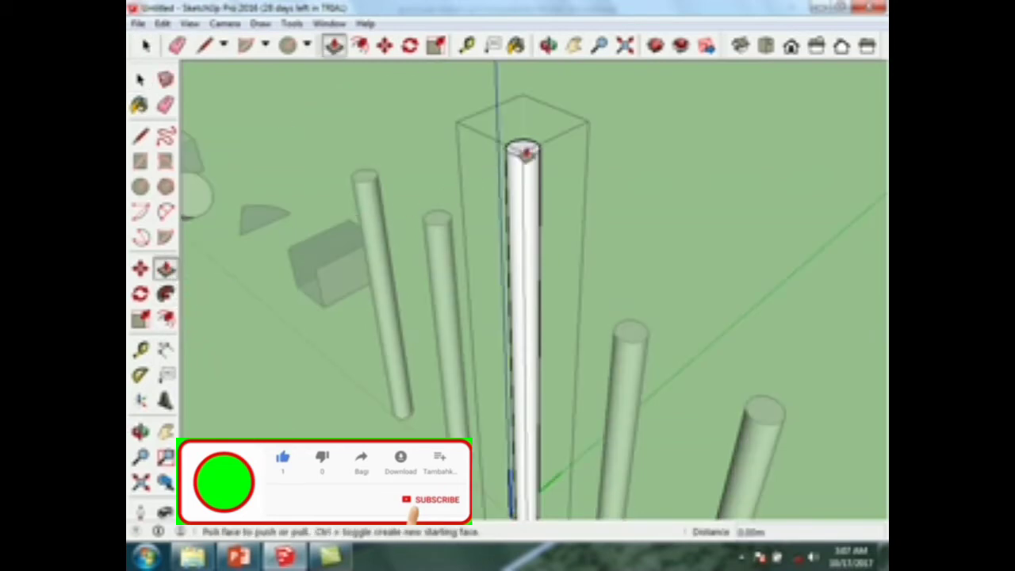
left_click_drag(522, 152, 502, 368)
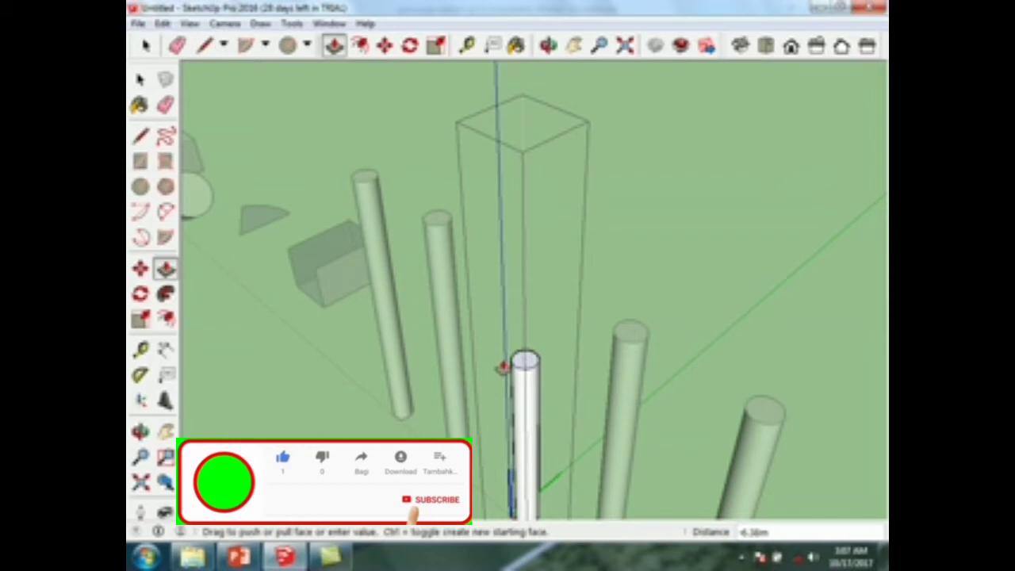
left_click(581, 357)
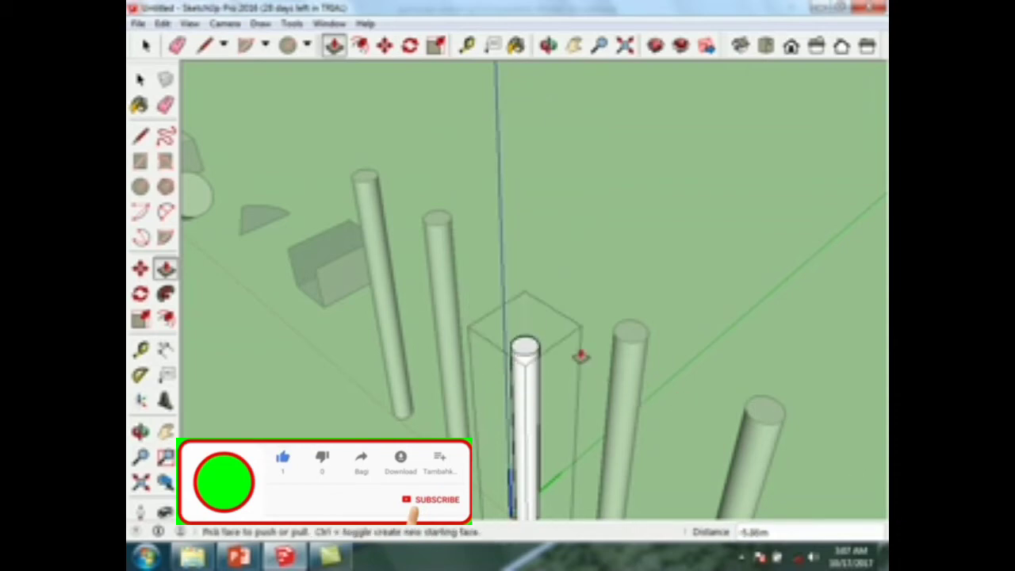
key("space")
left_click(622, 190)
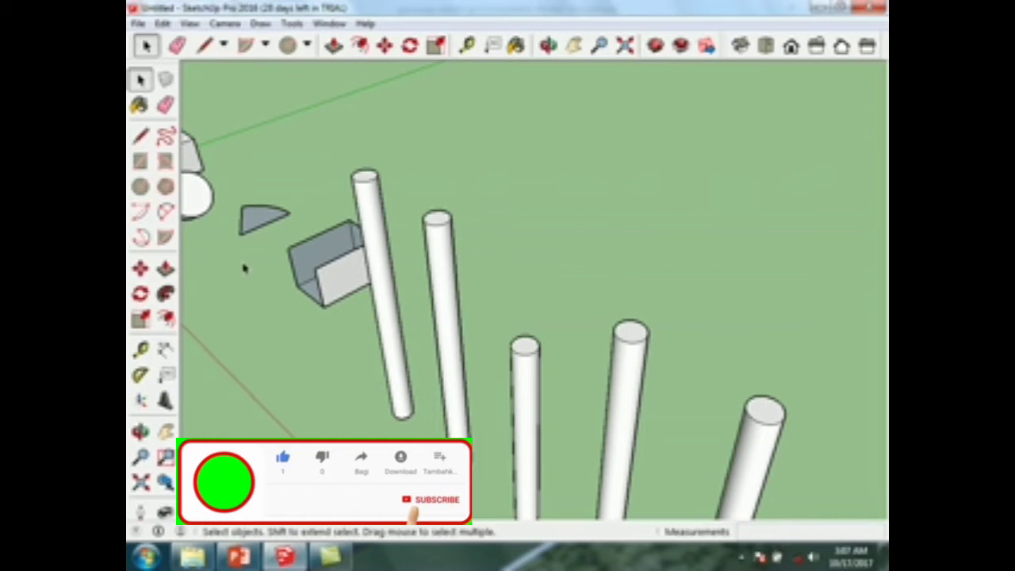
scroll(244, 268, "down", 5)
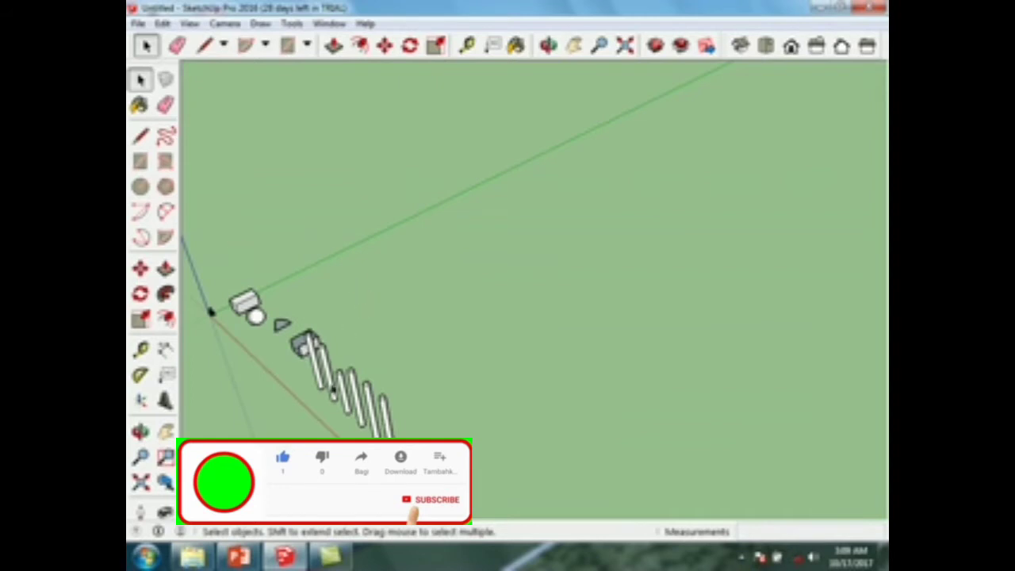
scroll(333, 390, "up", 5)
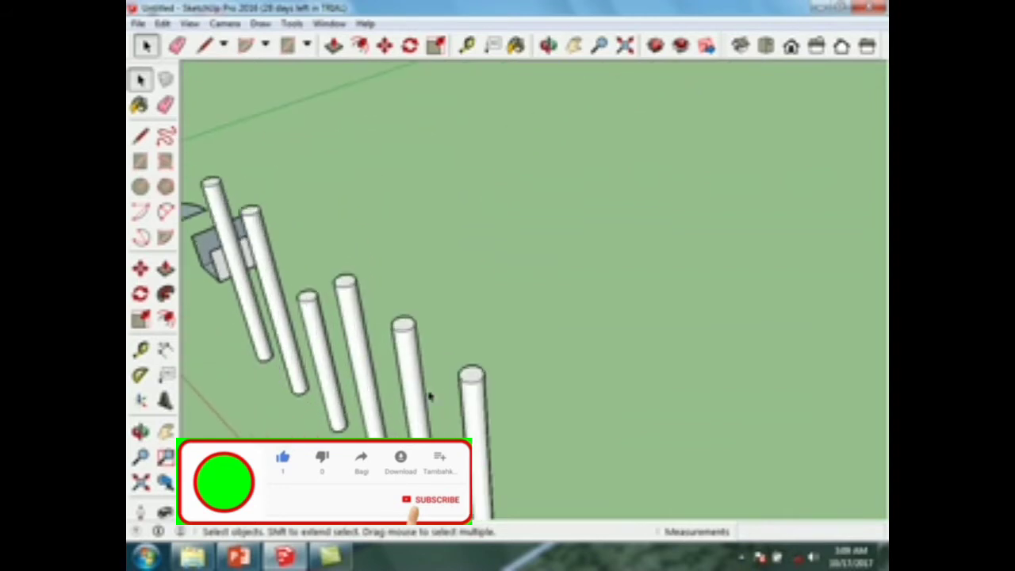
scroll(652, 261, "up", 3)
scroll(453, 341, "up", 3)
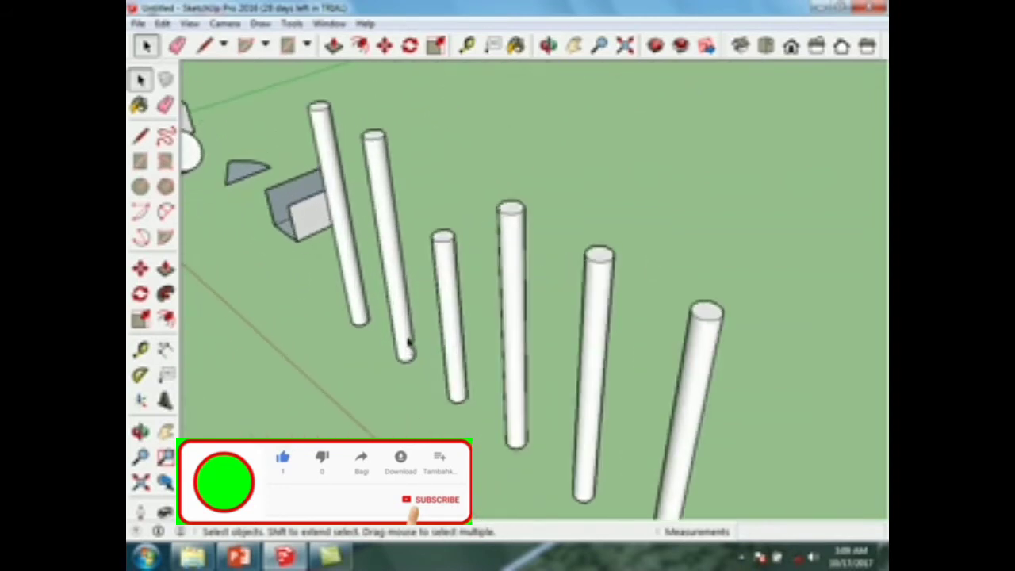
Switch to PowerPoint to check the slide's topic list and return to the column model in SketchUp.
key("alt+Tab")
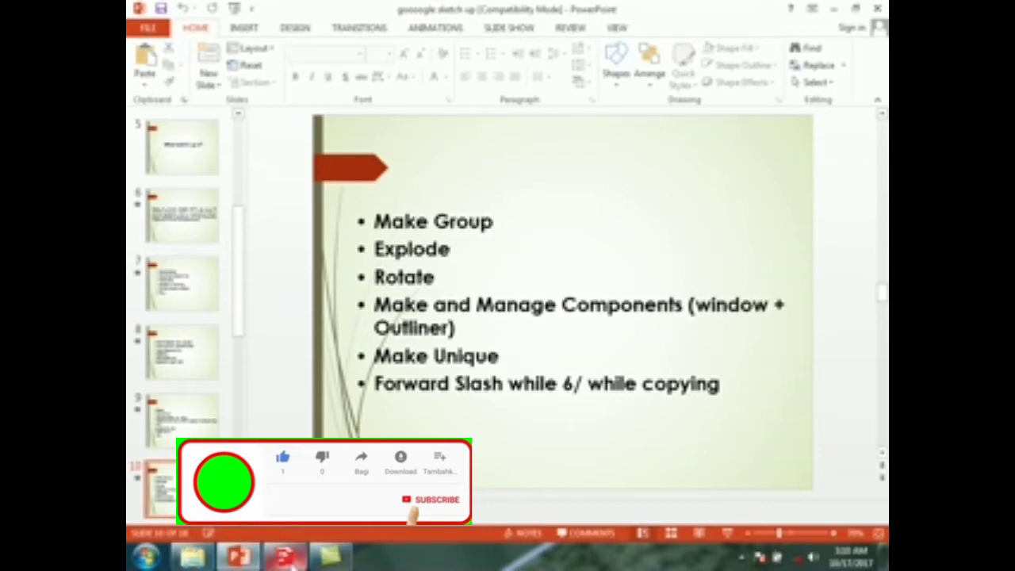
left_click(328, 557)
middle_click_drag(377, 366, 375, 245)
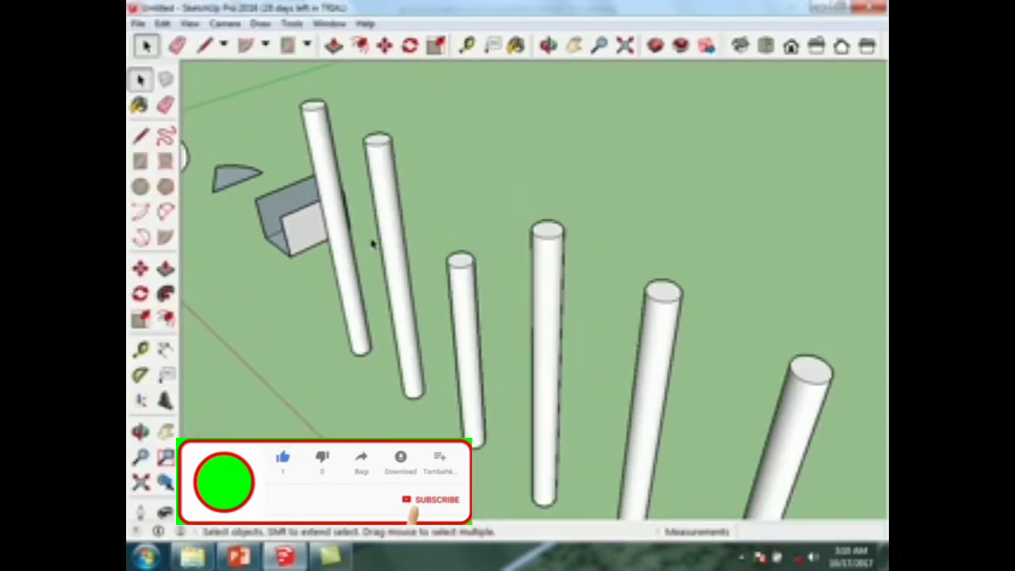
Toggle the Default Tray's Outliner off and on again to bring it into view.
left_click(330, 23)
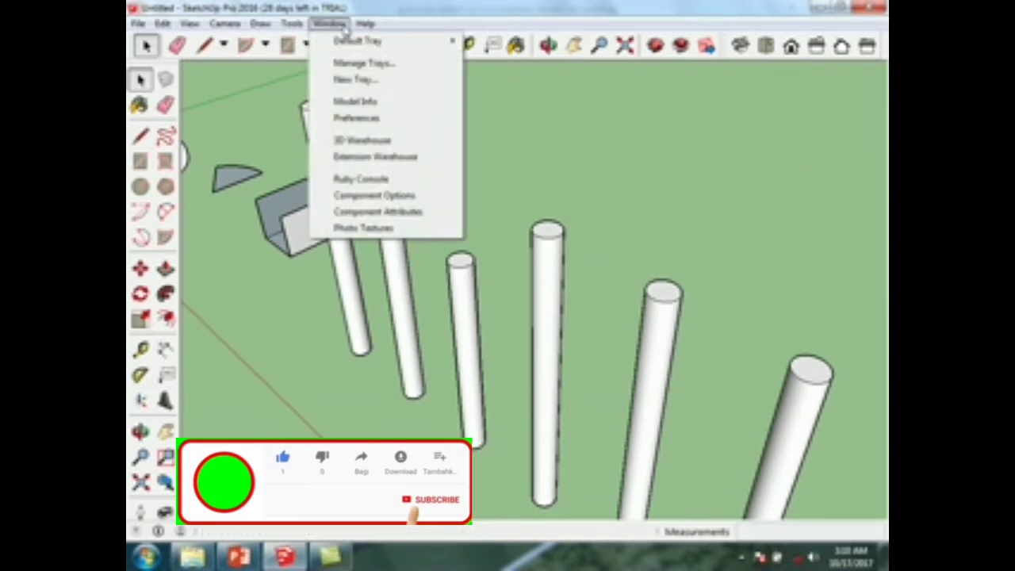
mouse_move(346, 41)
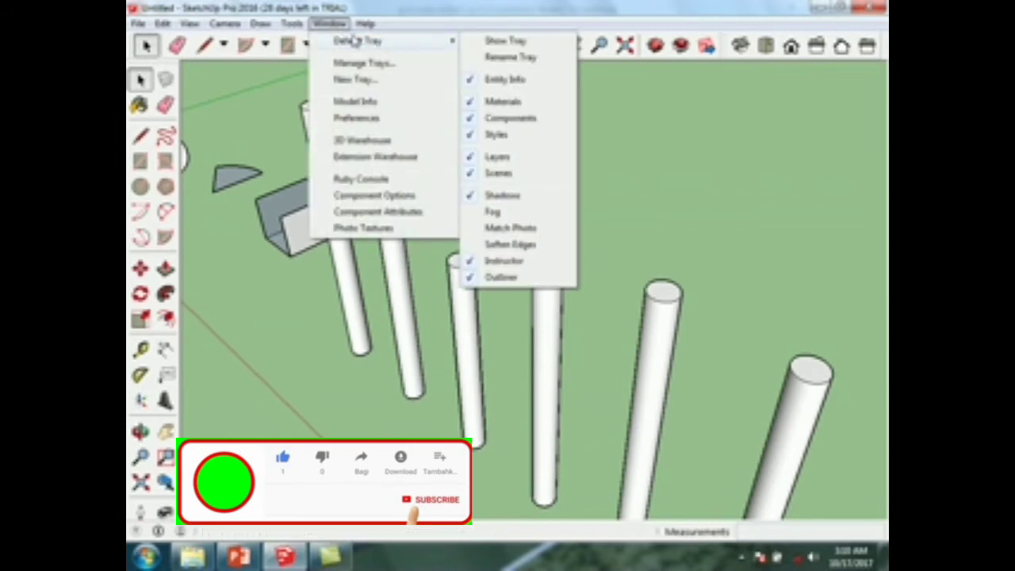
left_click(502, 279)
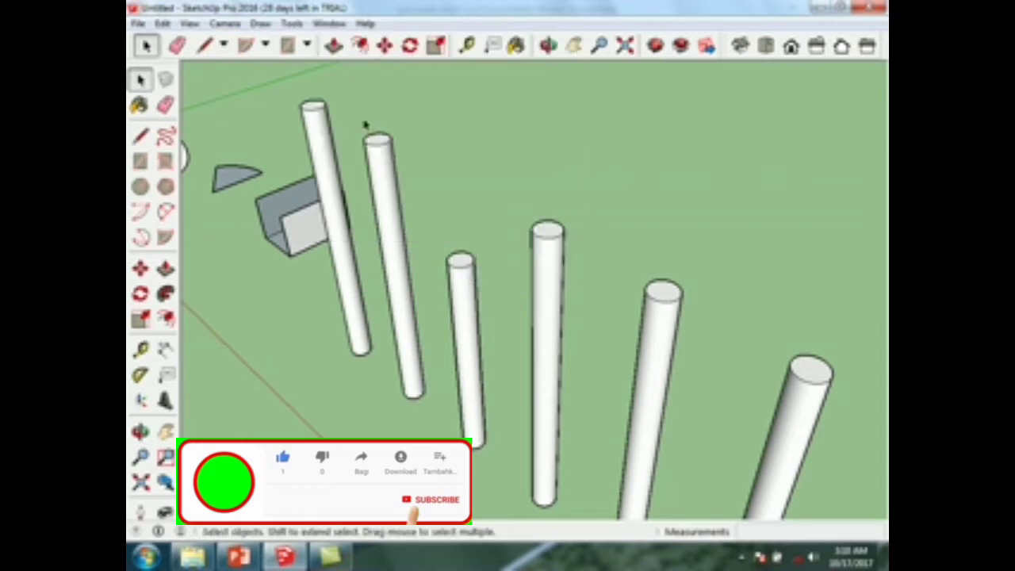
left_click(329, 27)
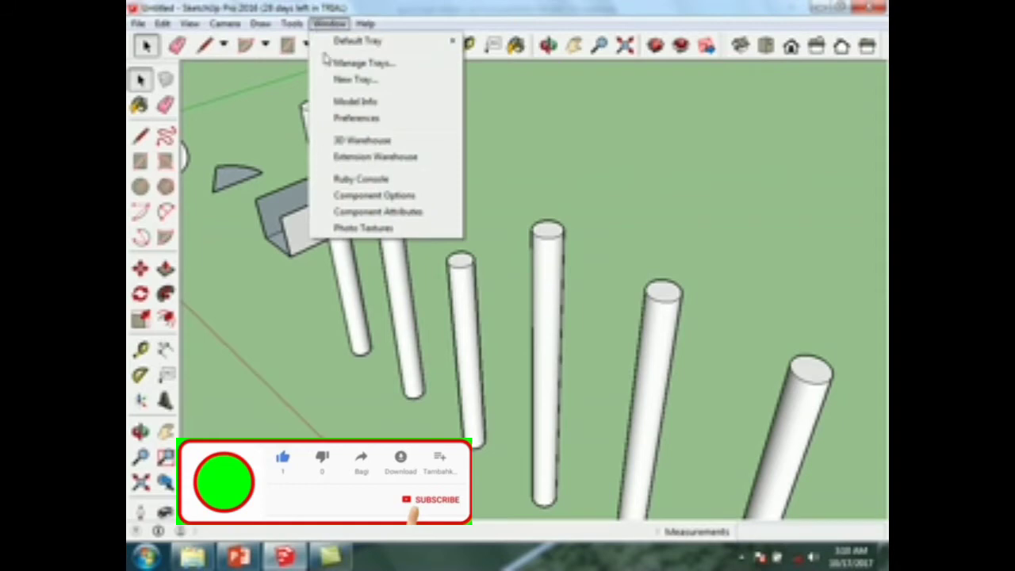
mouse_move(342, 43)
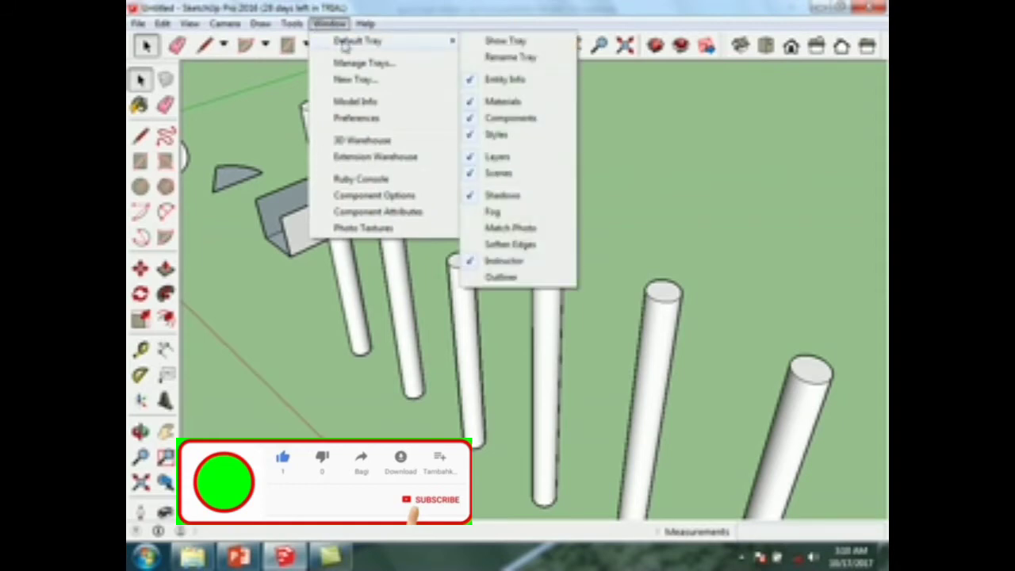
left_click(502, 277)
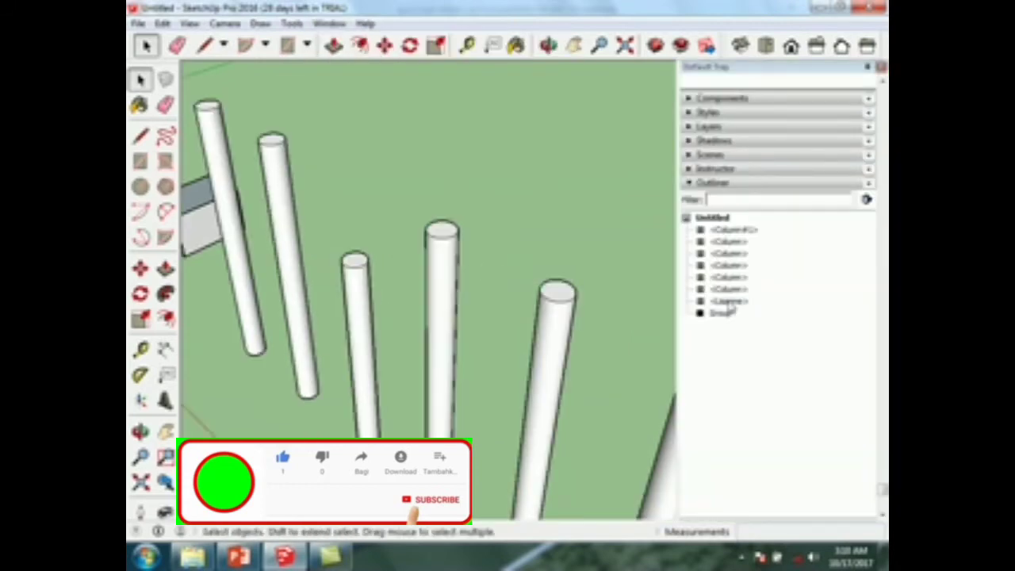
Select the Column#1 entry and the first three Column entries in the Outliner one by one to identify them in the model.
scroll(526, 238, "down", 2)
scroll(548, 213, "down", 1)
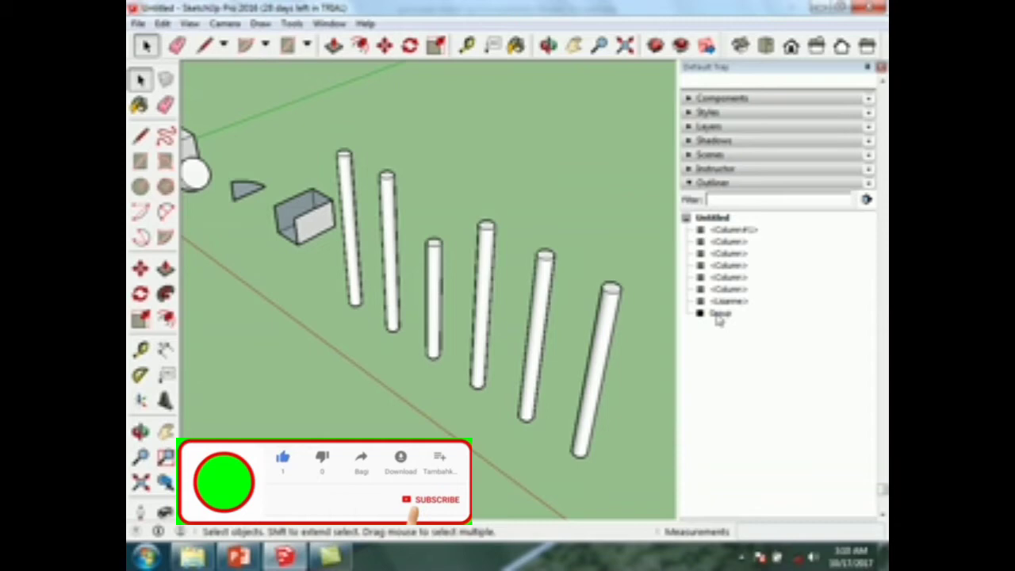
left_click(733, 230)
left_click(730, 241)
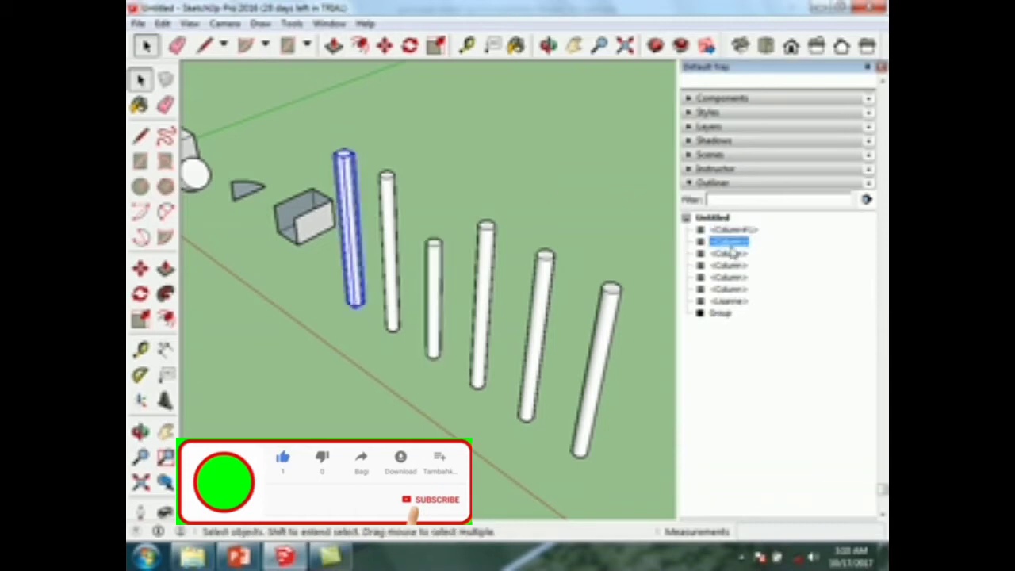
left_click(730, 253)
left_click(729, 265)
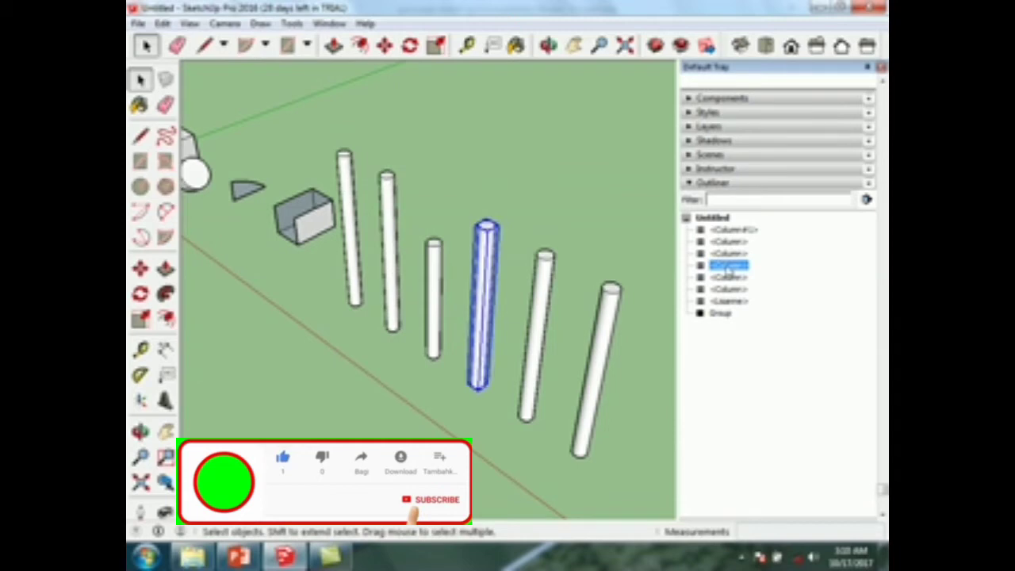
Using the Outliner entries, delete the Group forming the box's front face and the short third column, Column#1.
left_click(713, 315)
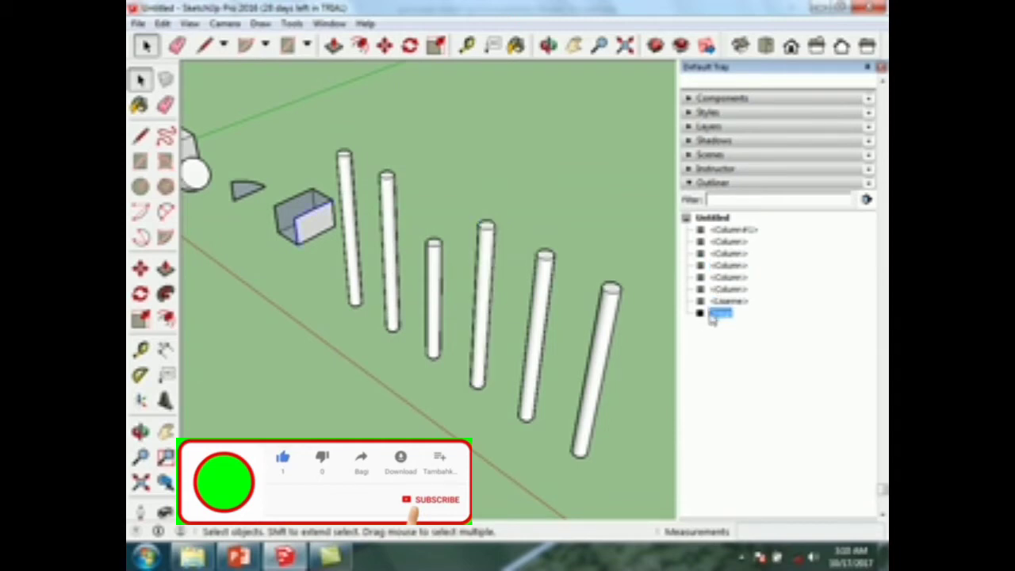
scroll(295, 221, "up", 6)
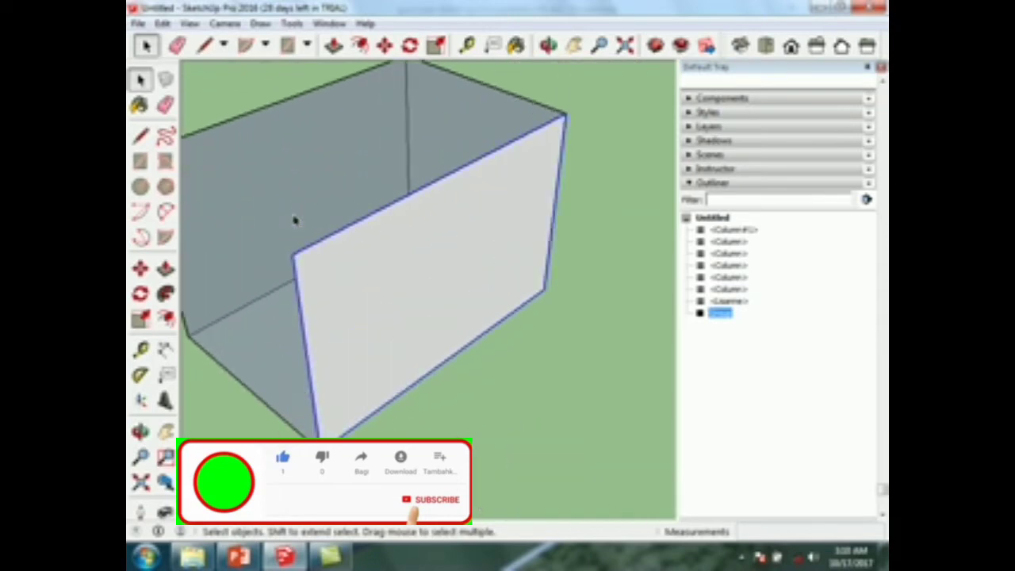
scroll(295, 220, "down", 8)
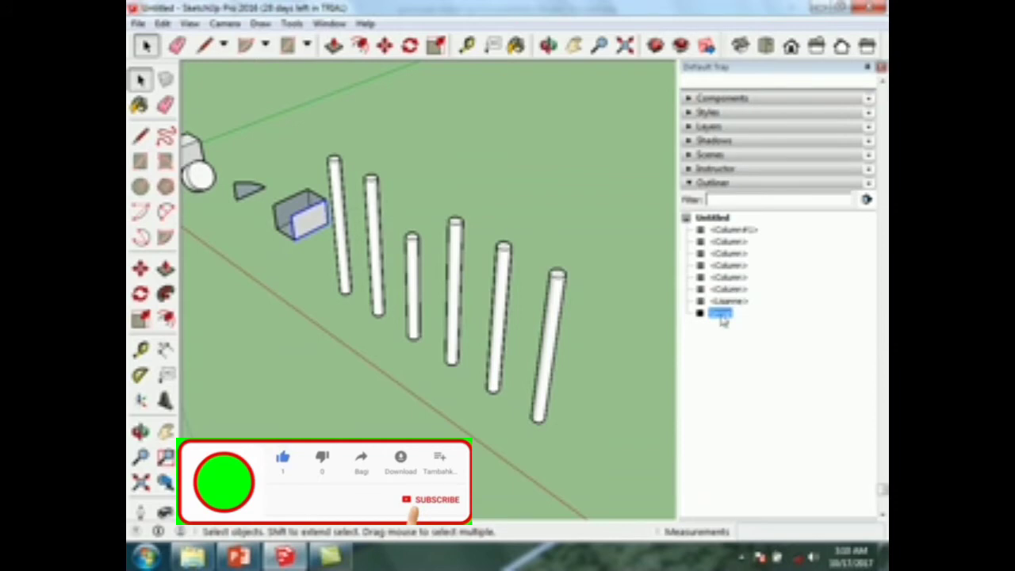
key("Delete")
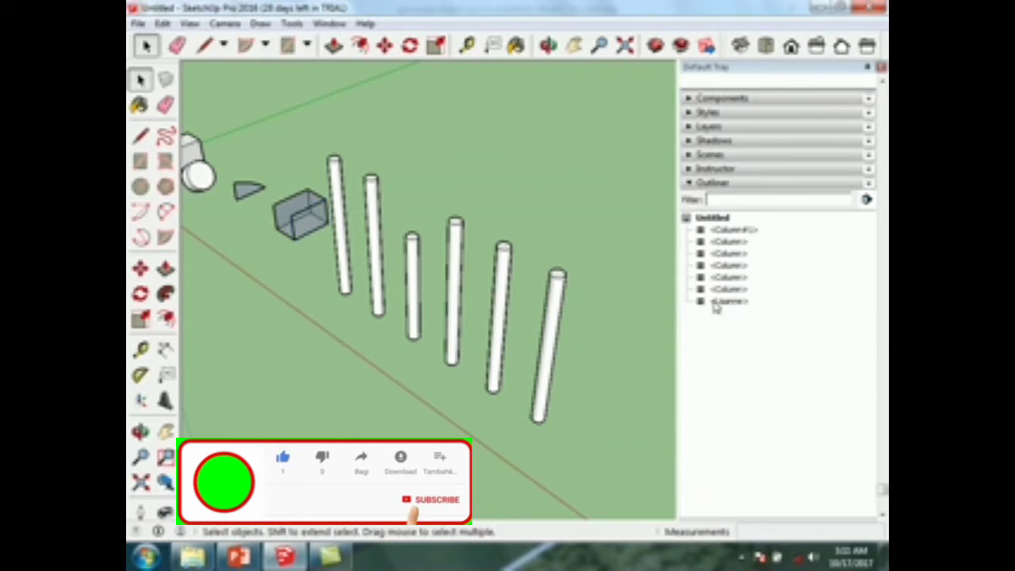
left_click(728, 231)
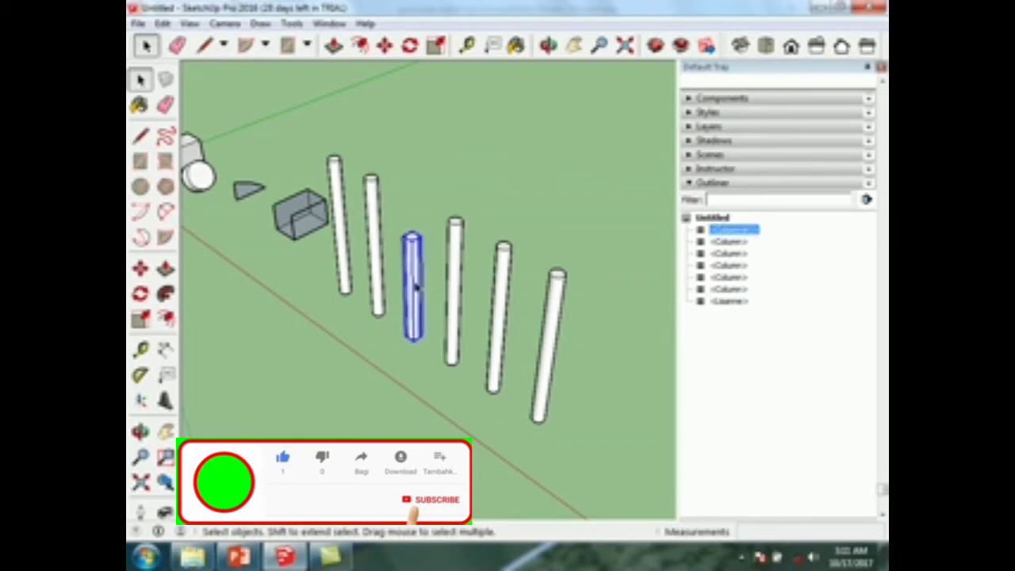
key("Delete")
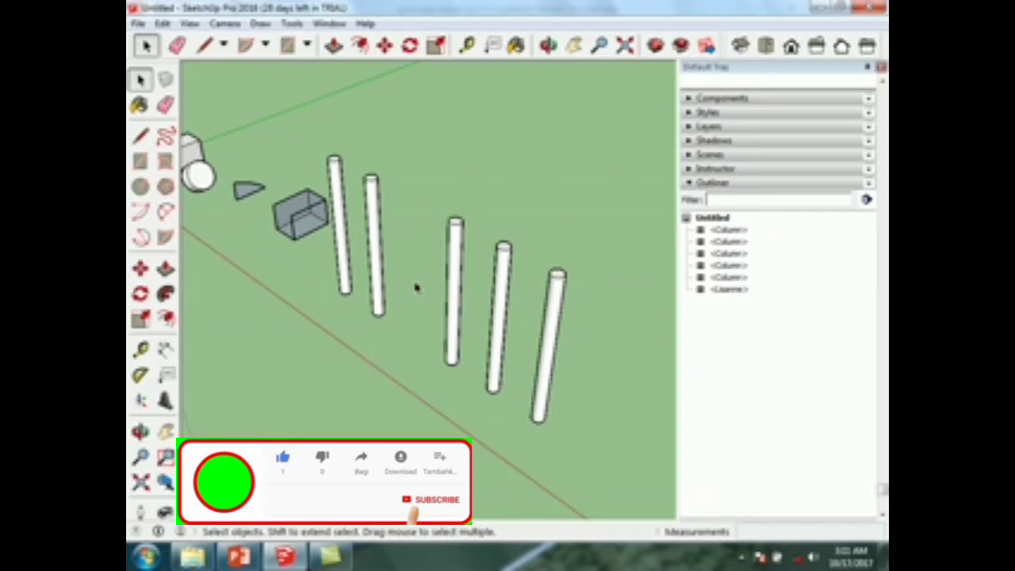
left_click(329, 23)
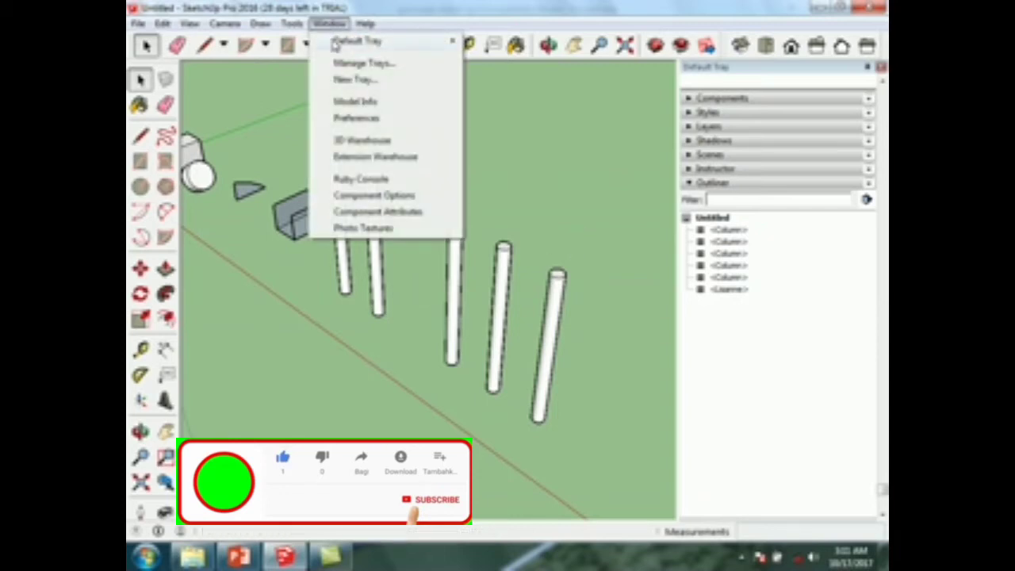
mouse_move(349, 41)
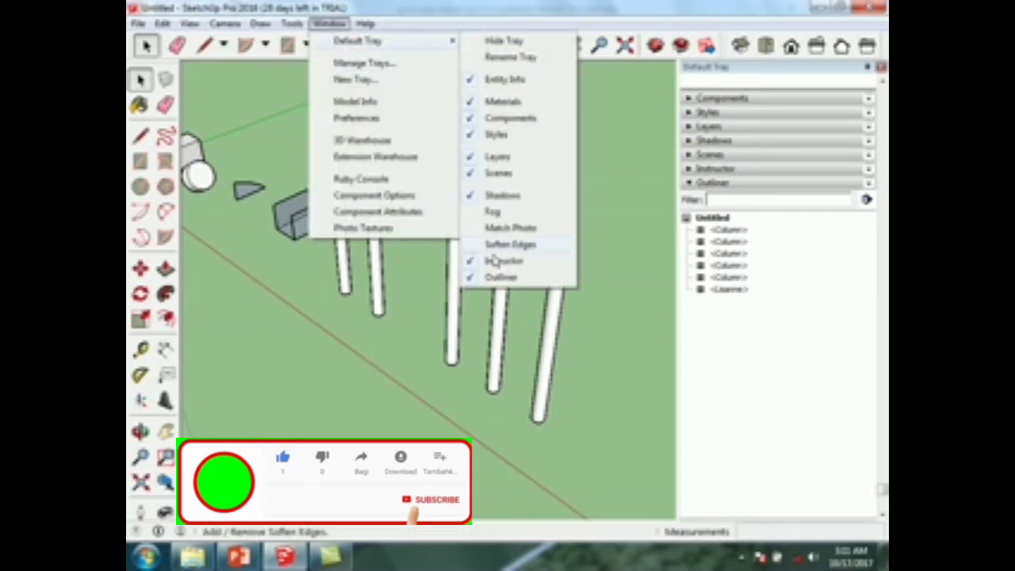
left_click(597, 366)
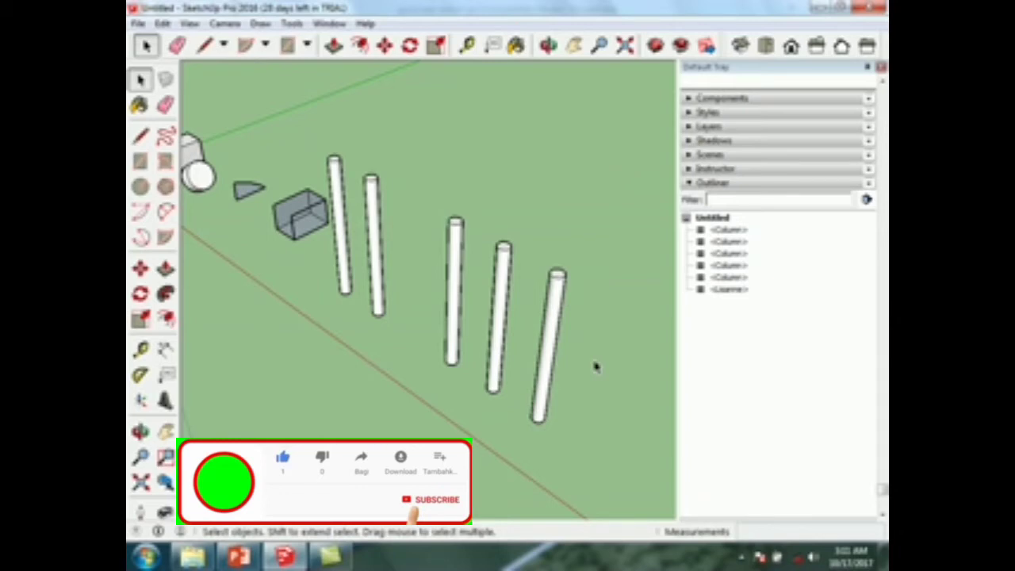
Delete the third Column component, in the middle of the row, using its Outliner entry.
left_click(746, 254)
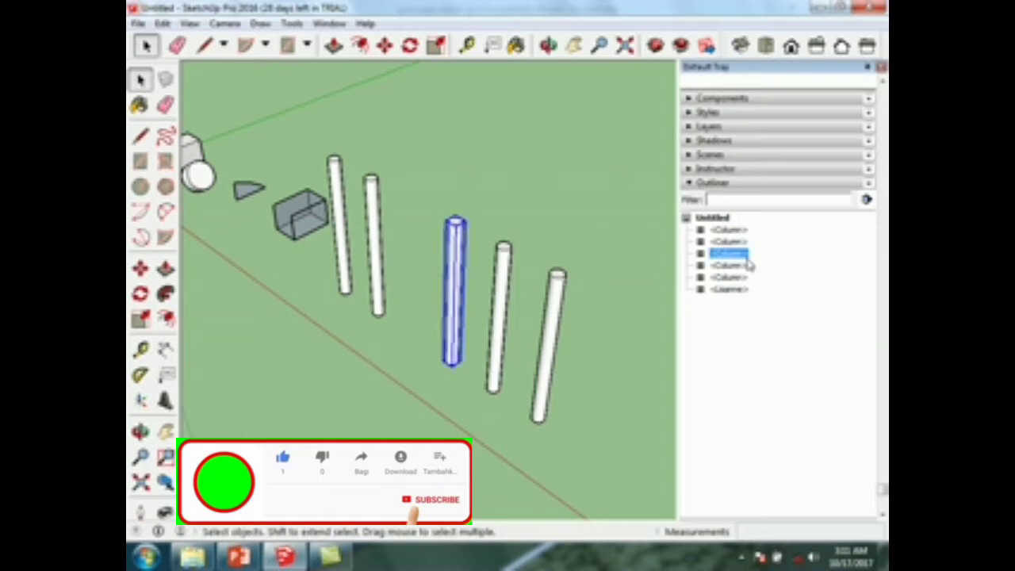
key("Delete")
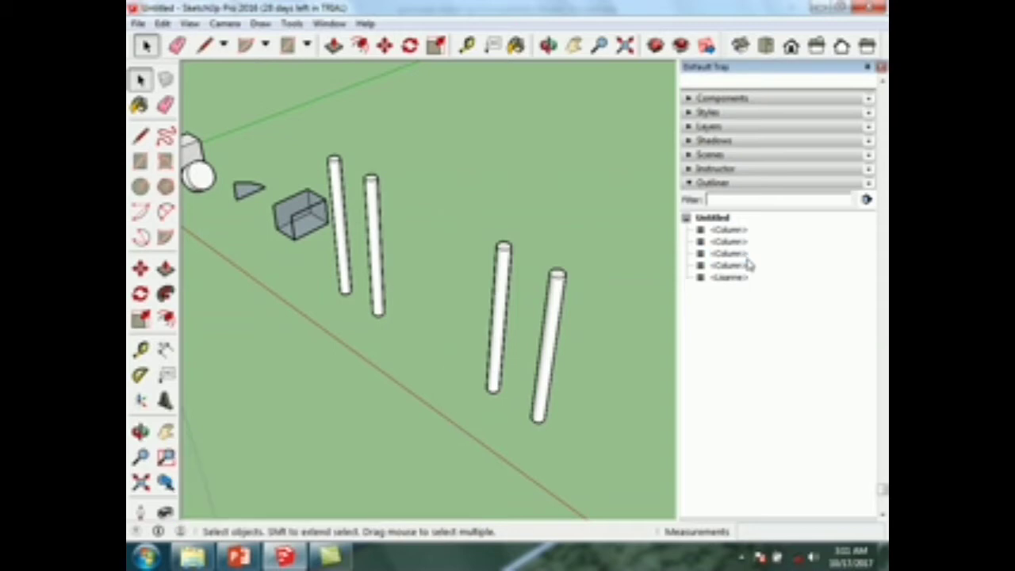
Switch to PowerPoint to review the topic lists on slide 10 and the following slides, and return to the column model in SketchUp.
left_click(238, 557)
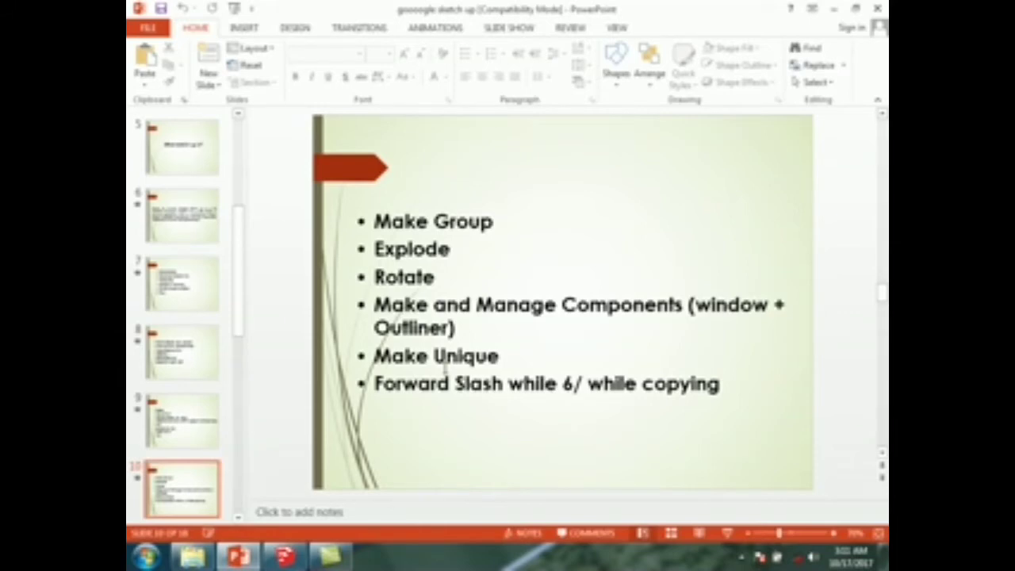
scroll(445, 363, "down", 1)
scroll(445, 363, "up", 1)
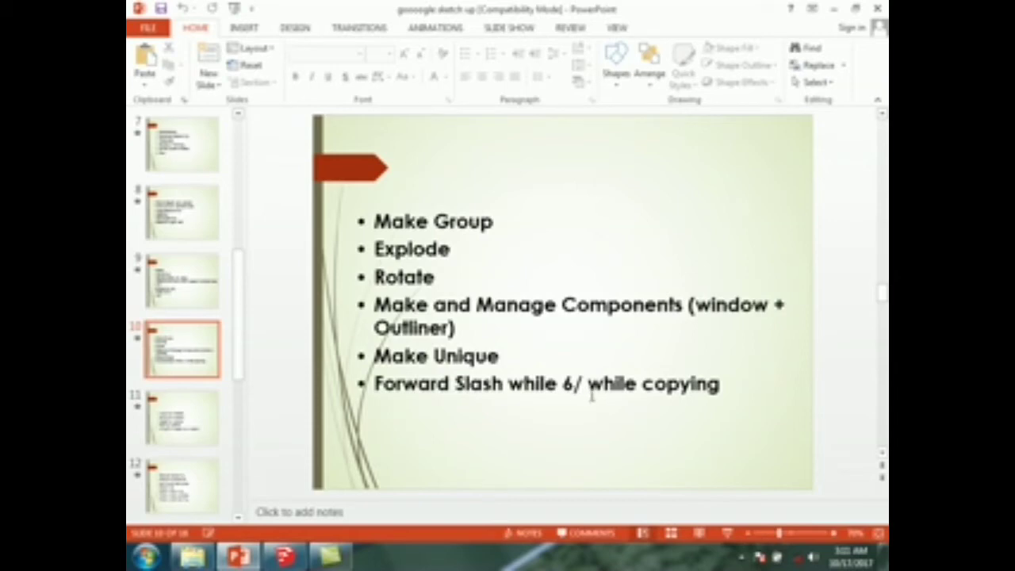
scroll(543, 246, "down", 4)
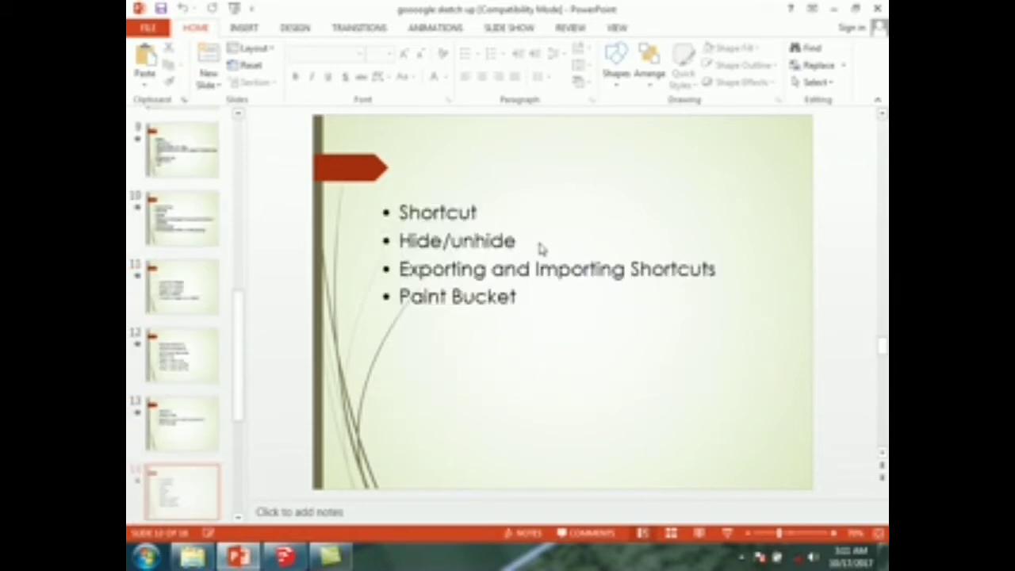
scroll(530, 244, "up", 3)
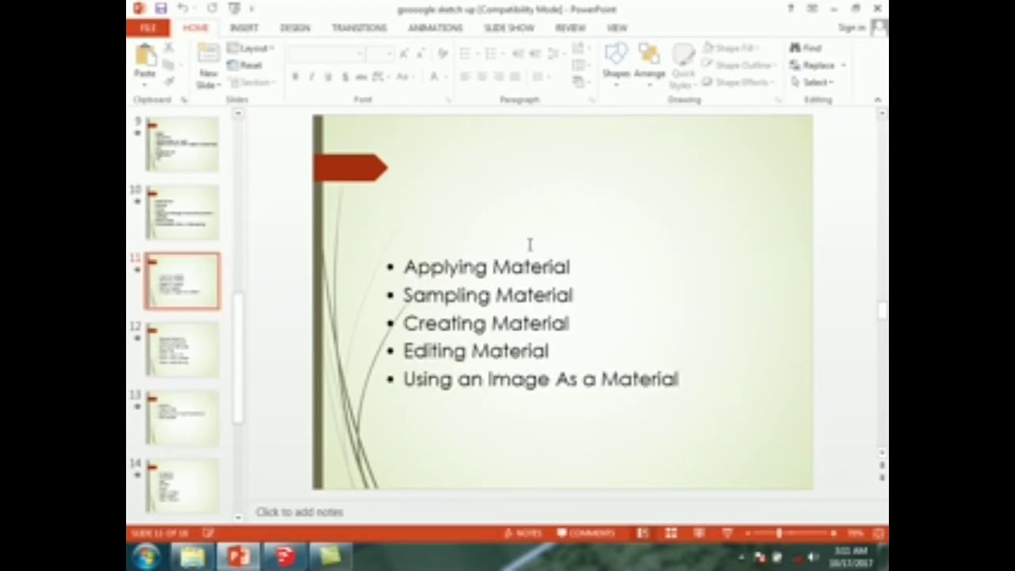
scroll(530, 246, "up", 2)
scroll(528, 249, "down", 1)
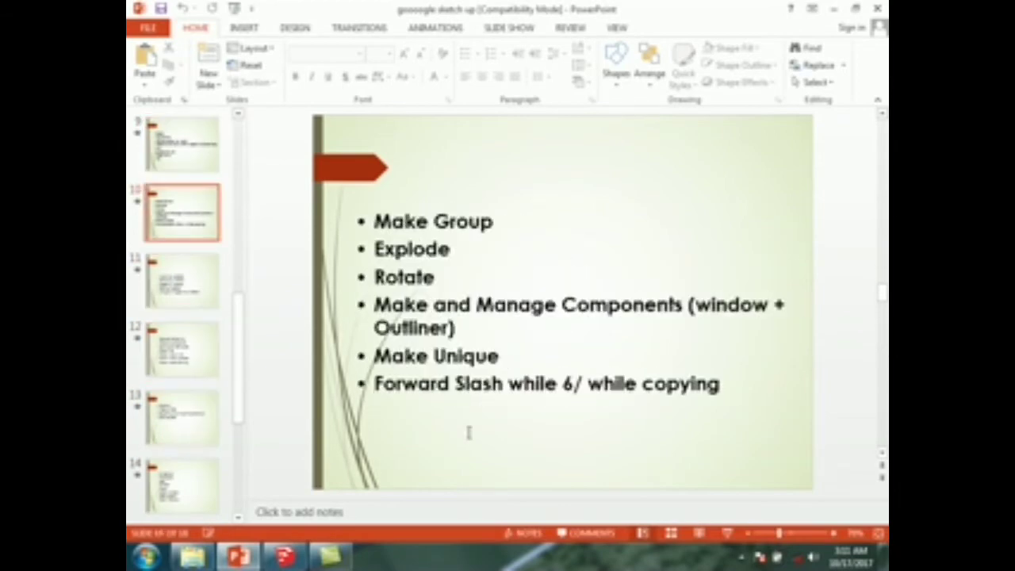
left_click(285, 556)
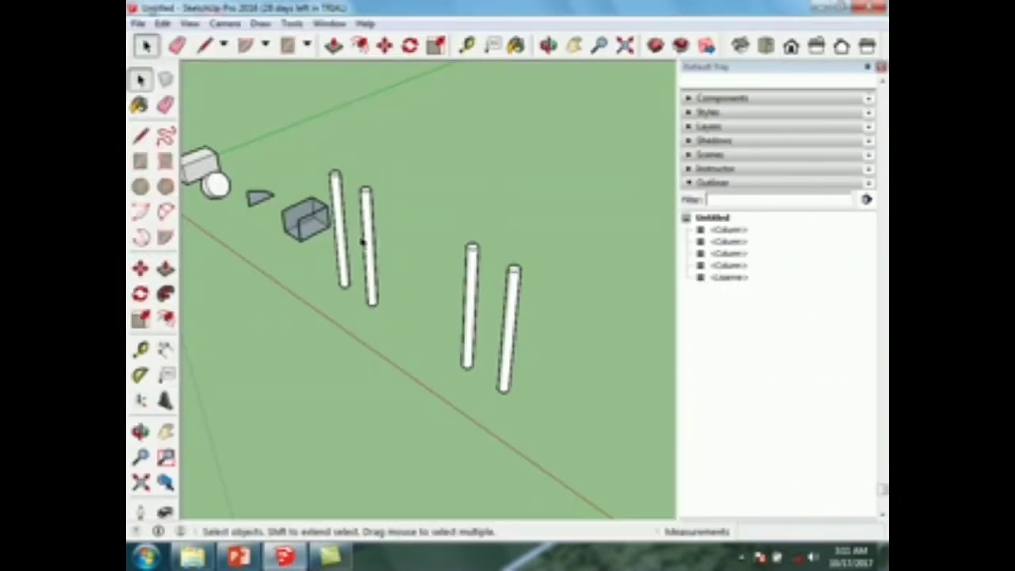
Draw a square about 6.53 m per side on the ground beyond the last columns.
scroll(546, 222, "up", 3)
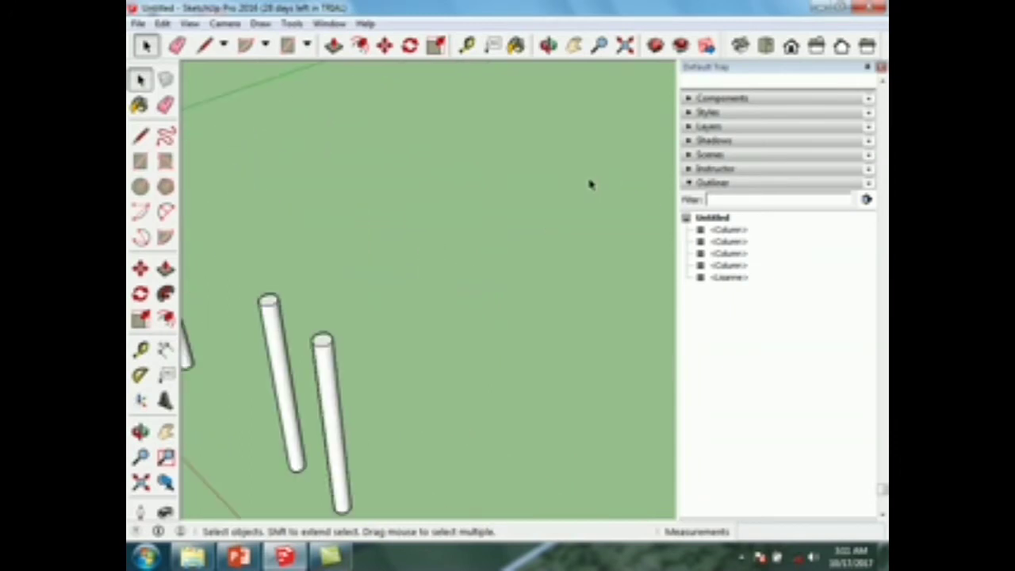
key("r")
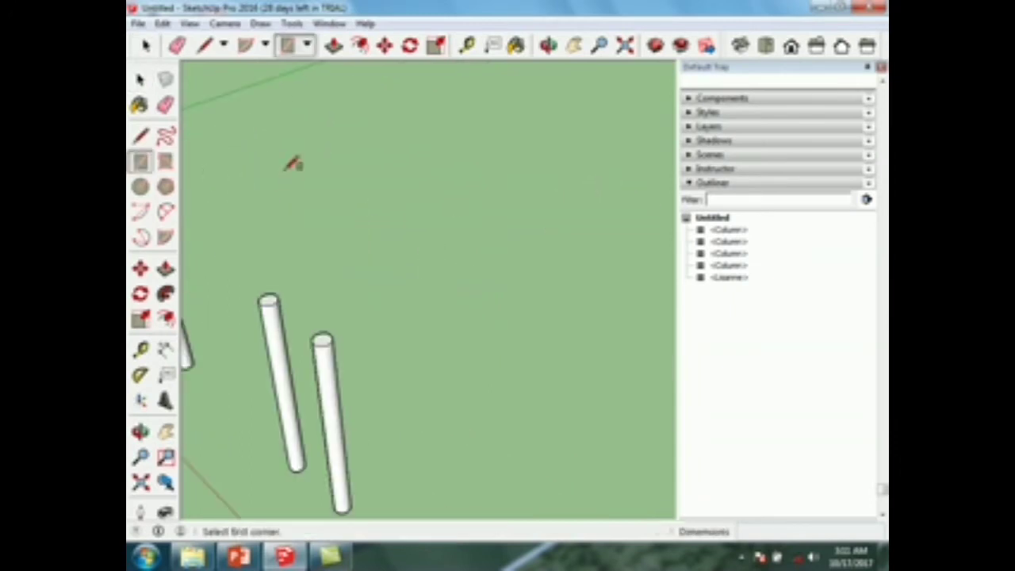
left_click(362, 198)
left_click(484, 192)
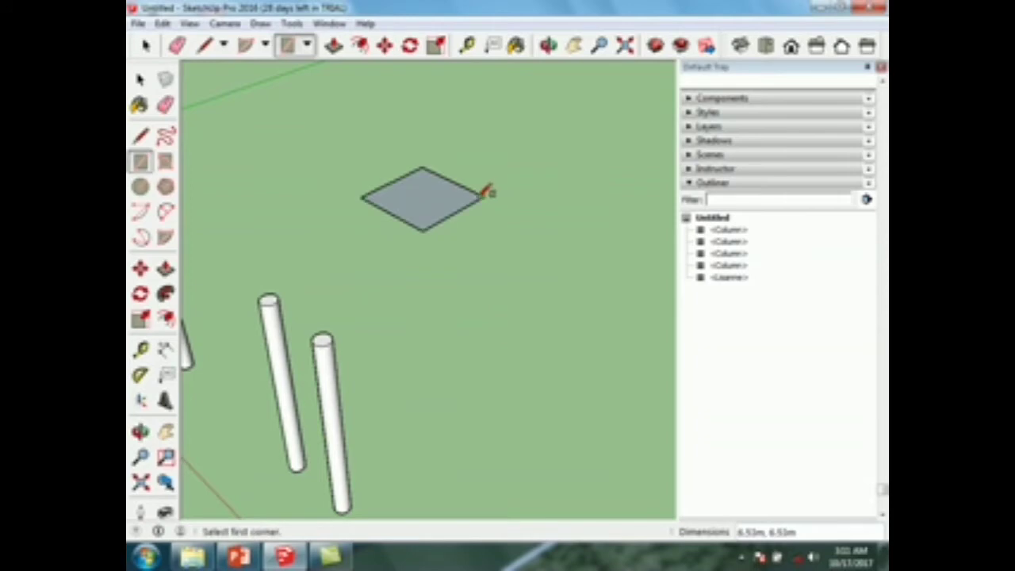
Extrude the square upward about 5.54 m into a box.
key("p")
left_click_drag(430, 214, 420, 148)
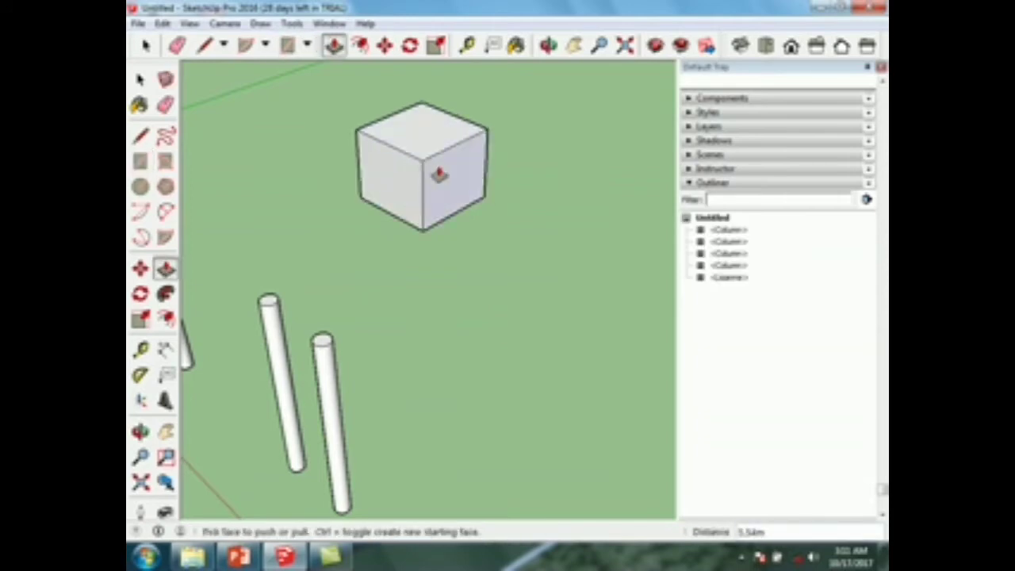
scroll(439, 175, "down", 6)
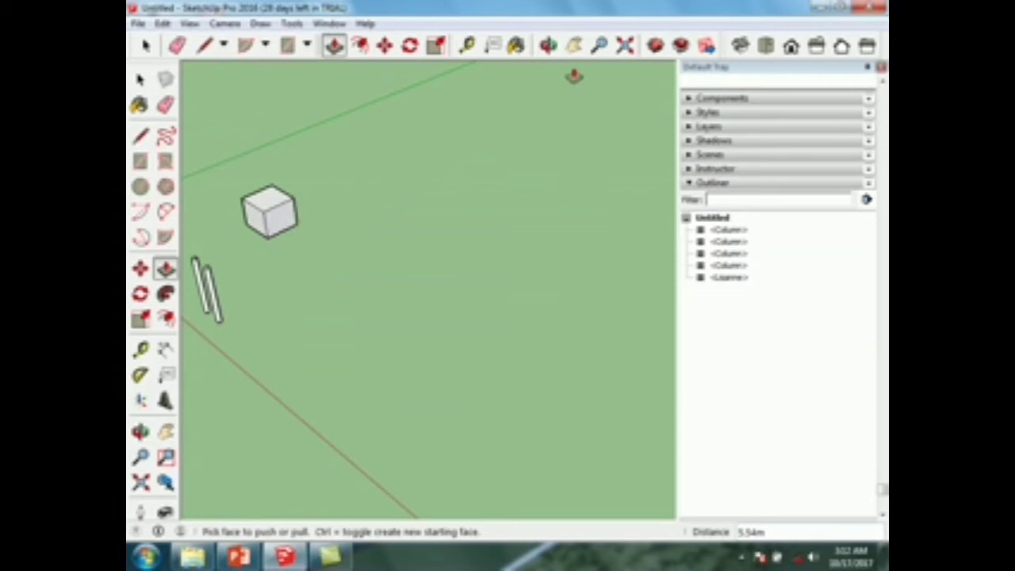
Copy the whole box about 78.74 m along the green axis and try to divide the distance with 4/.
key("space")
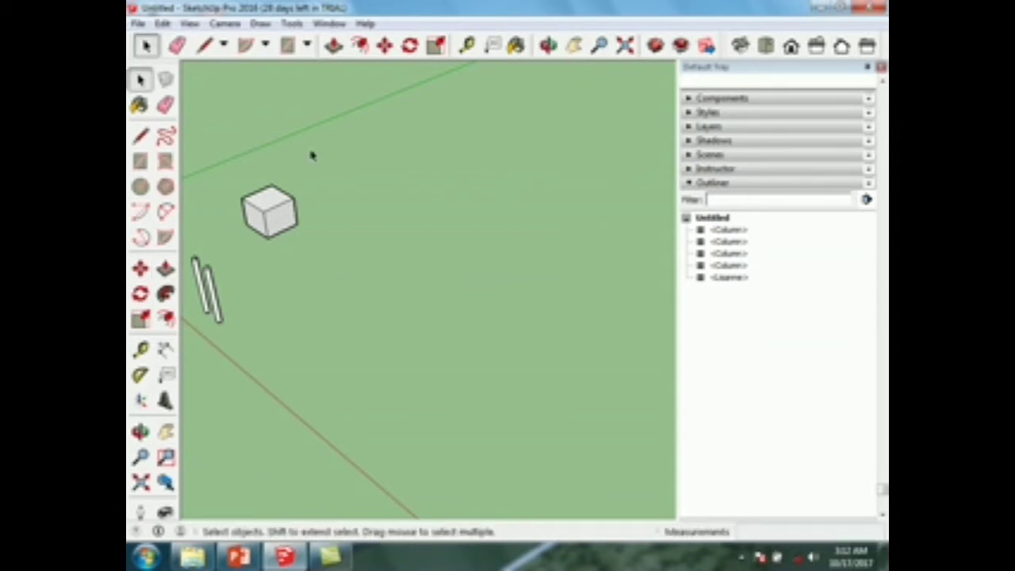
left_click(275, 226)
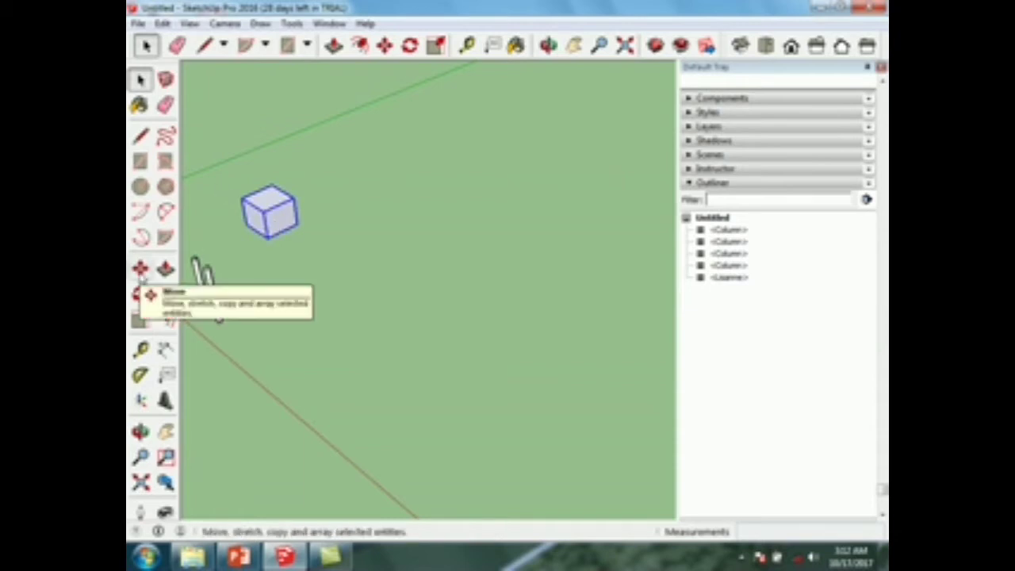
left_click(141, 271)
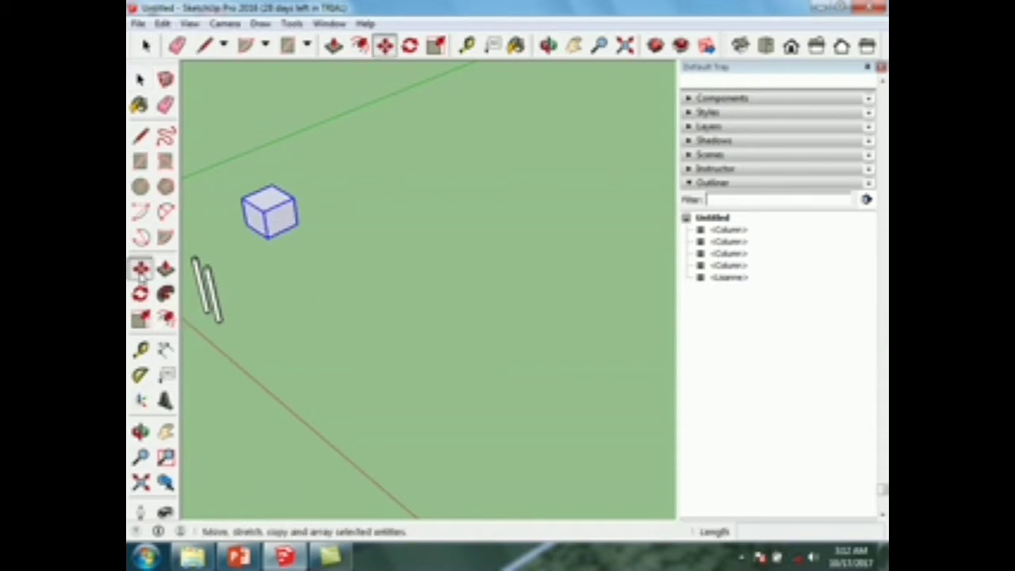
left_click(268, 238)
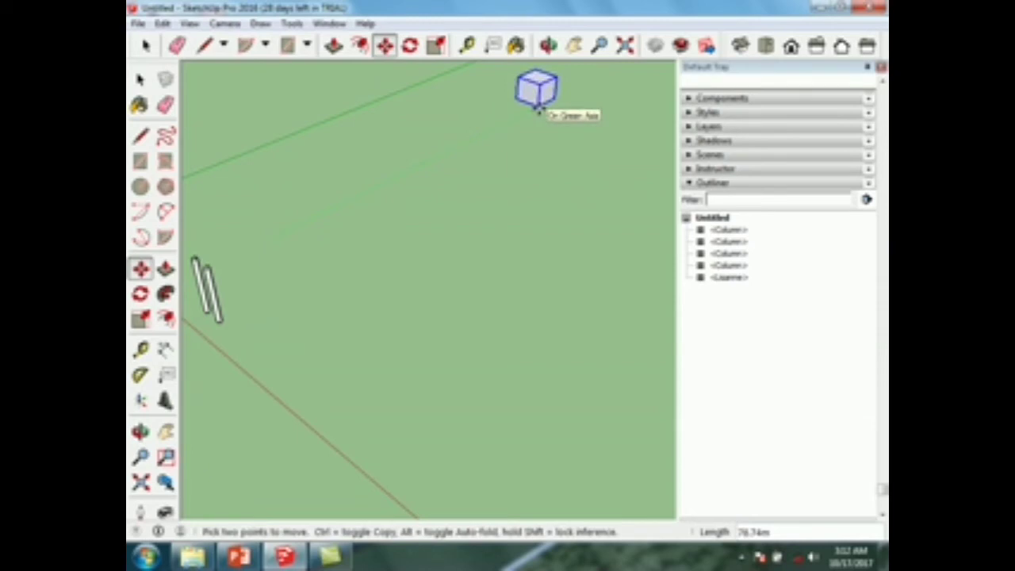
key("ctrl")
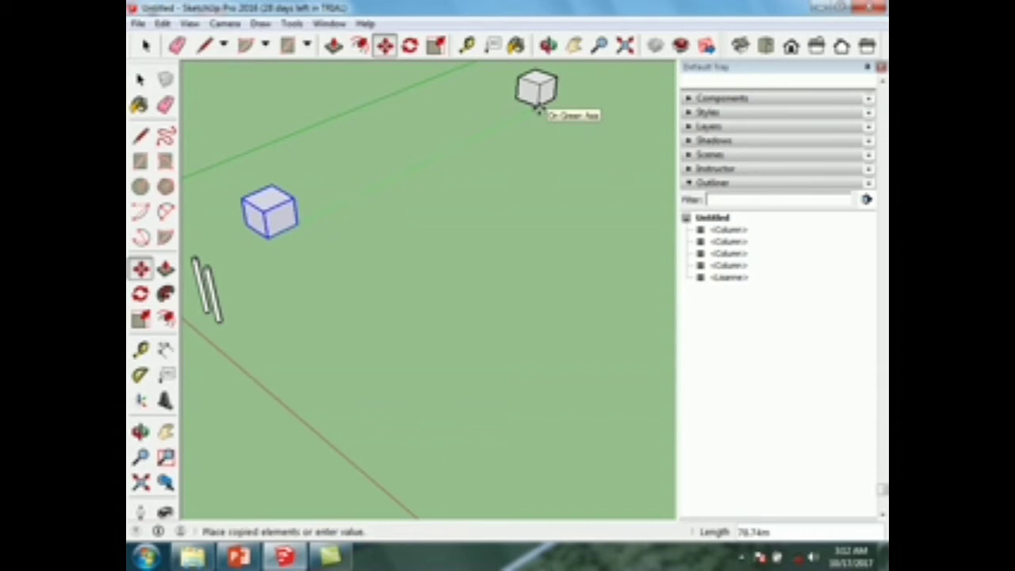
left_click(539, 111)
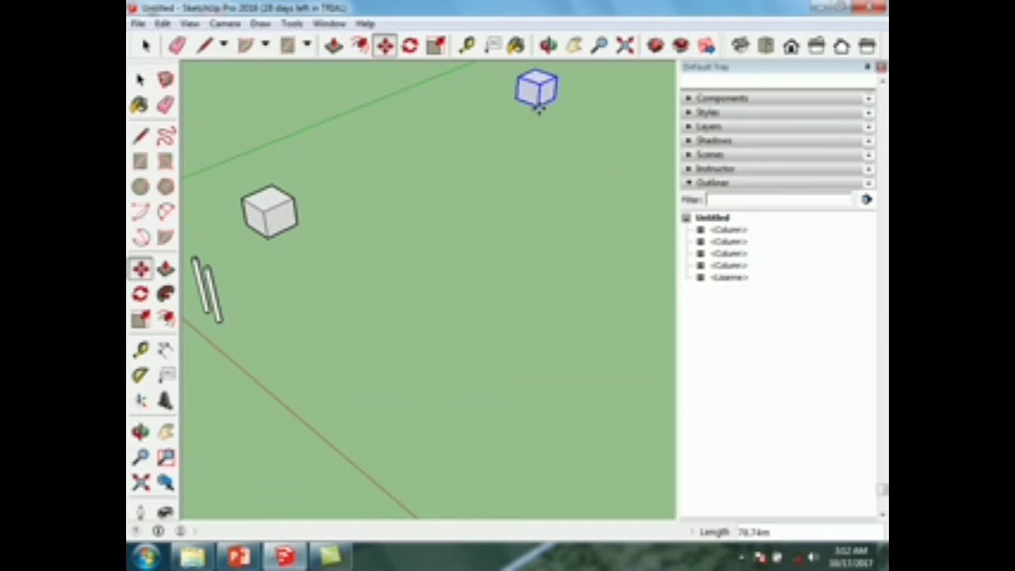
type("4/")
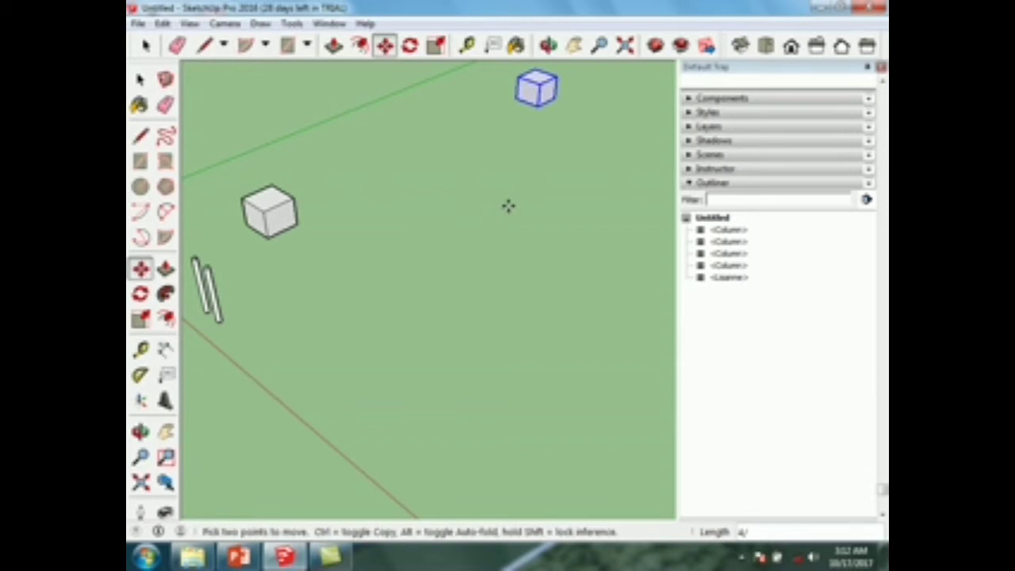
Retry the 4/ division after shifting the copied box about 7.35 m, and undo everything back to the flat square.
key("ctrl+z")
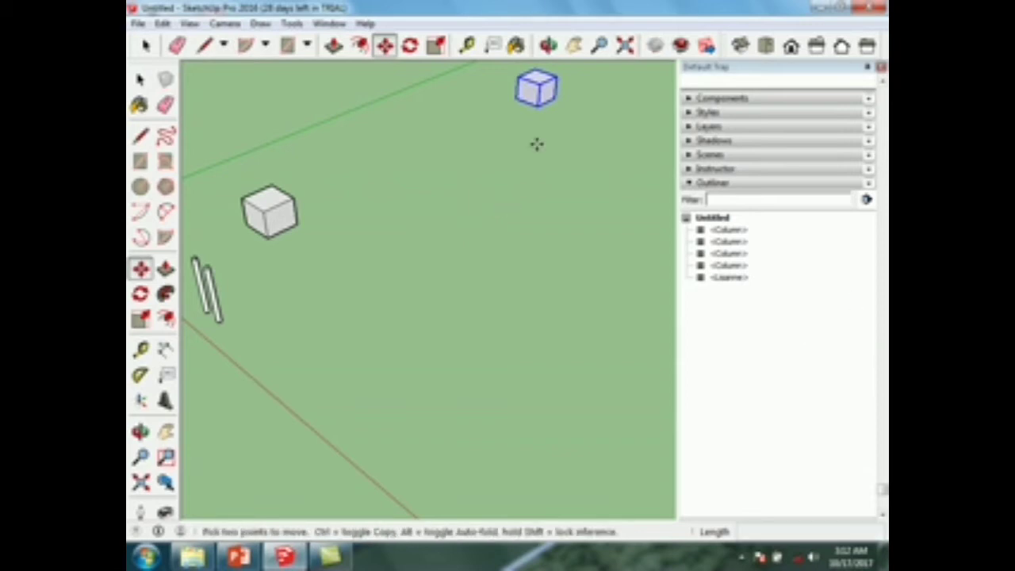
left_click(537, 143)
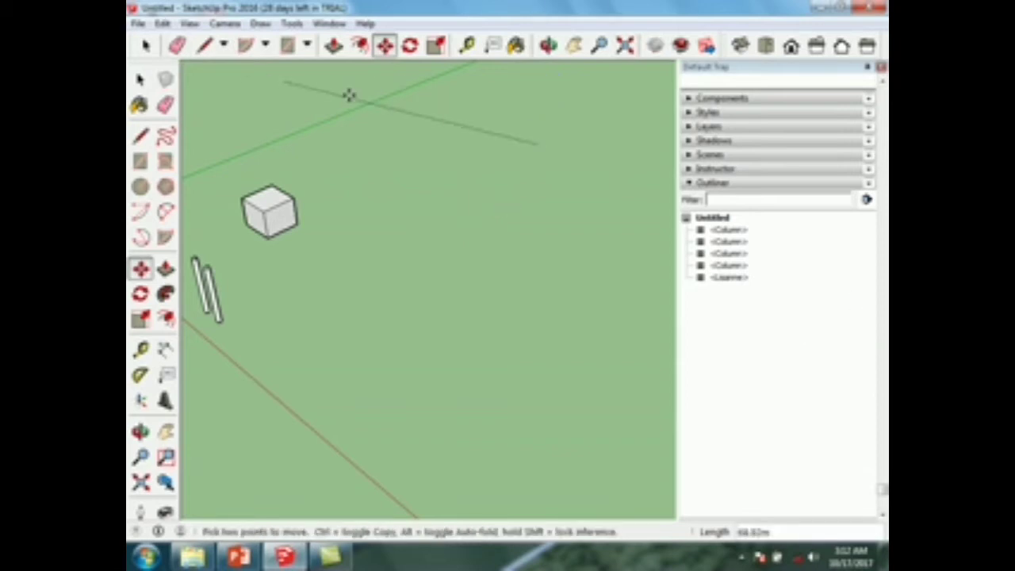
left_click(569, 141)
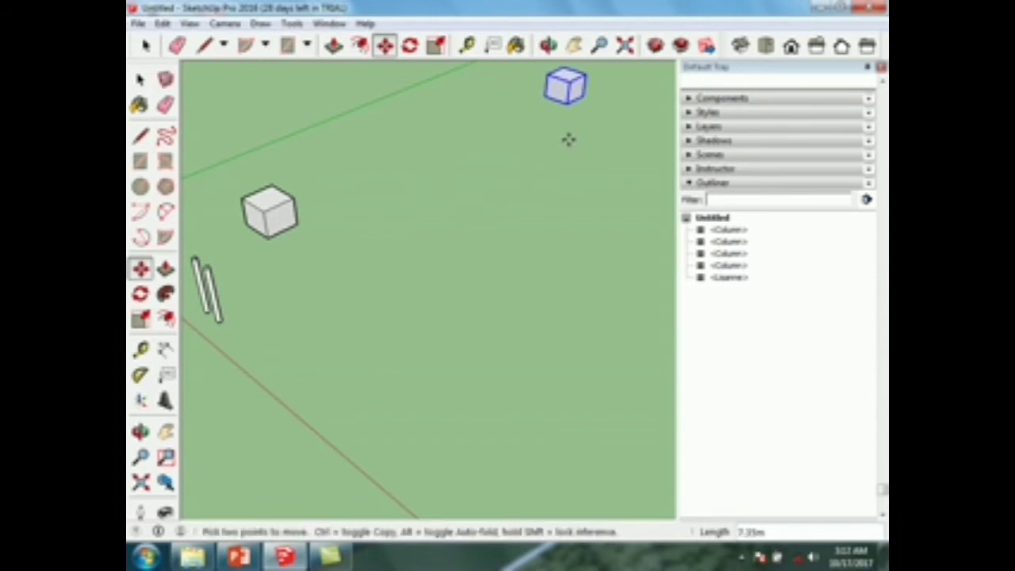
type("4/")
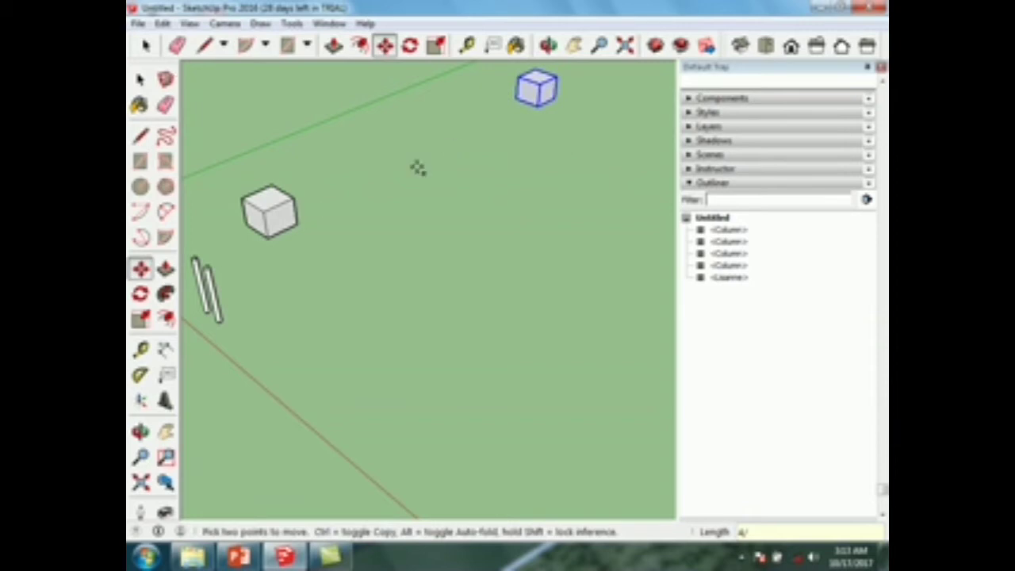
key("Delete")
key("ctrl+z")
Extrude the flat square upward into a box slightly taller than it is wide.
key("p")
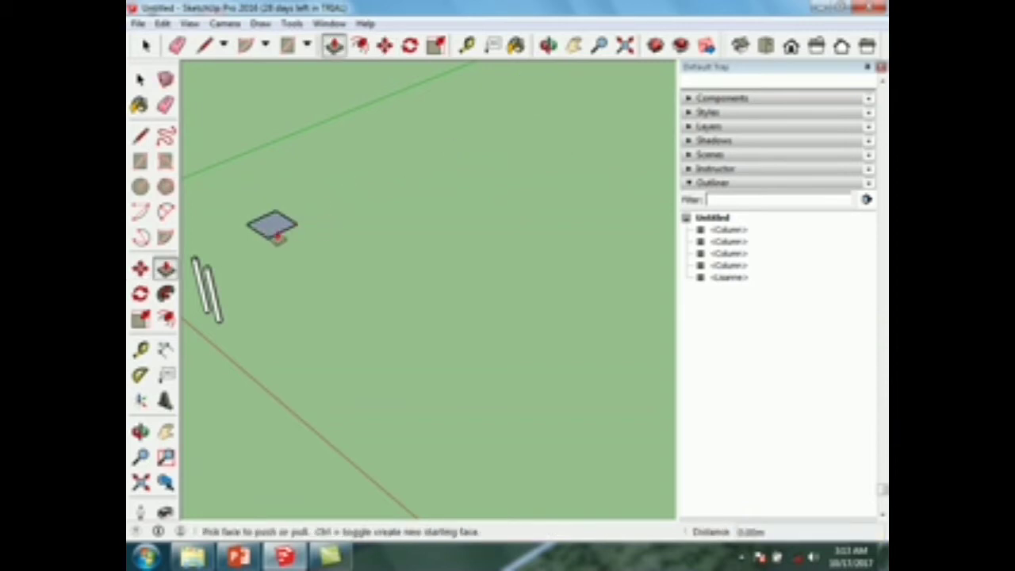
left_click(282, 228)
left_click(283, 187)
Copy the whole box about 72.72 m along the green axis and divide the distance into evenly spaced copies with 3/.
key("space")
triple_click(279, 203)
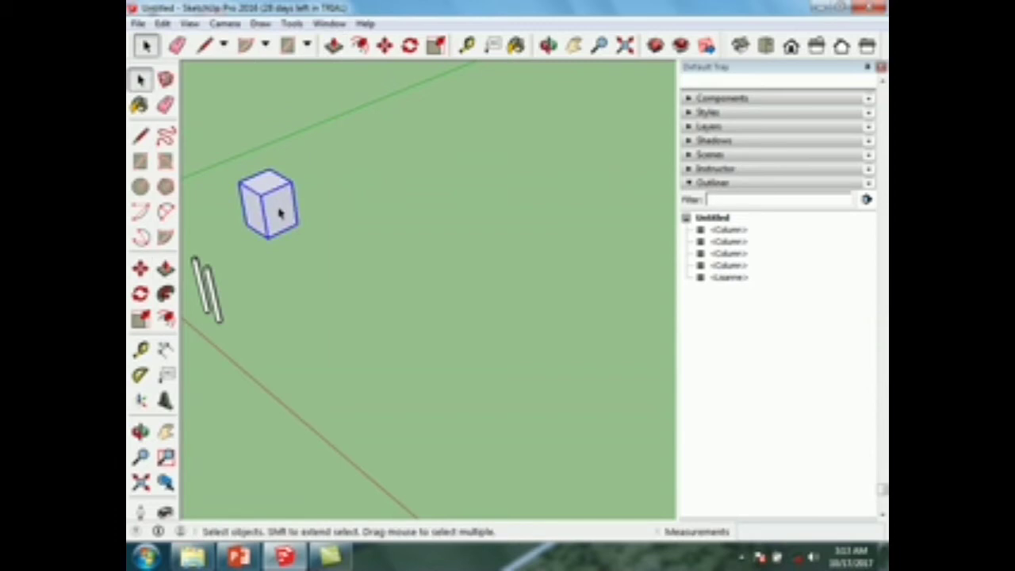
key("m")
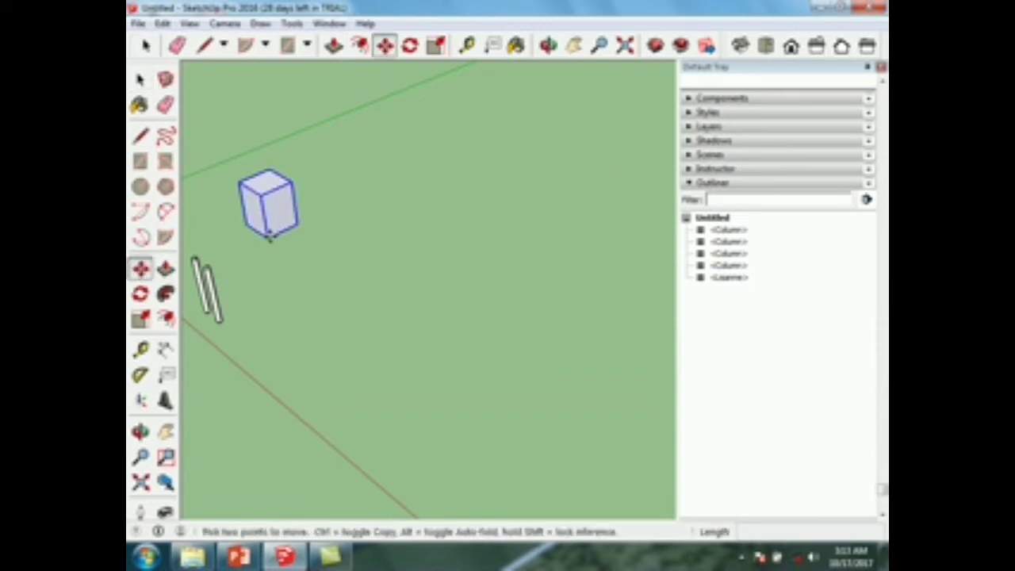
left_click(270, 234)
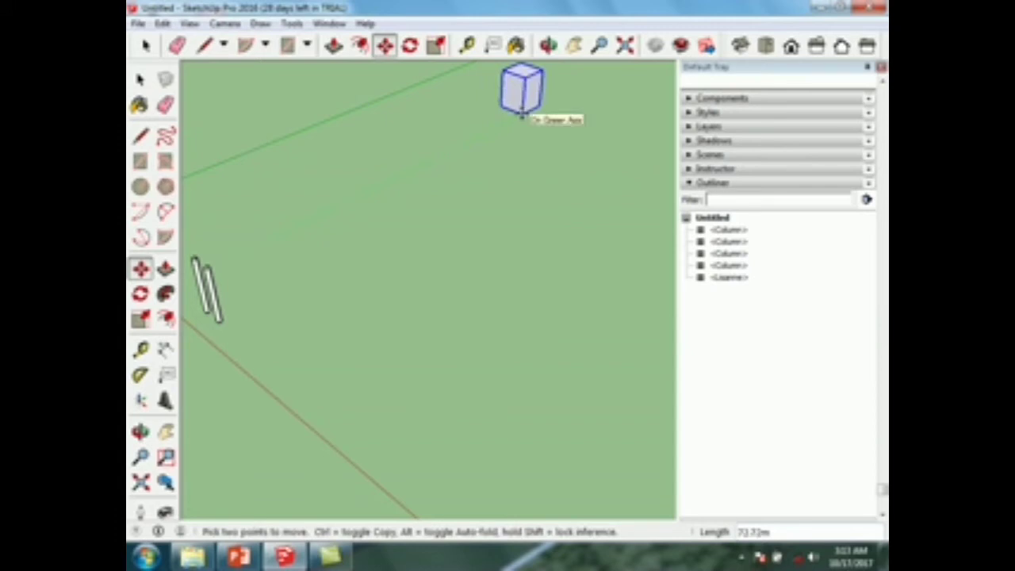
key("ctrl")
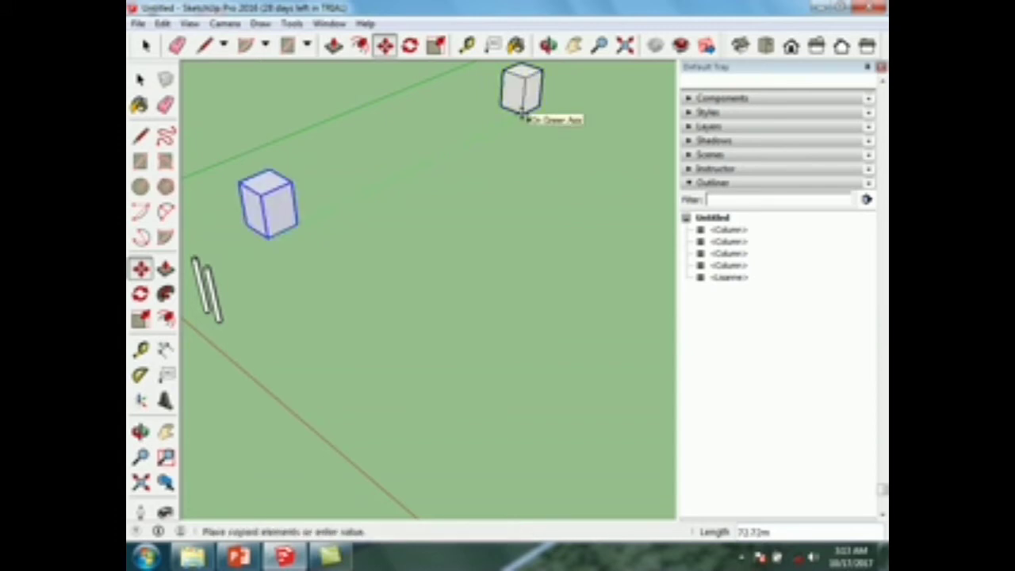
type("3/")
left_click(522, 115)
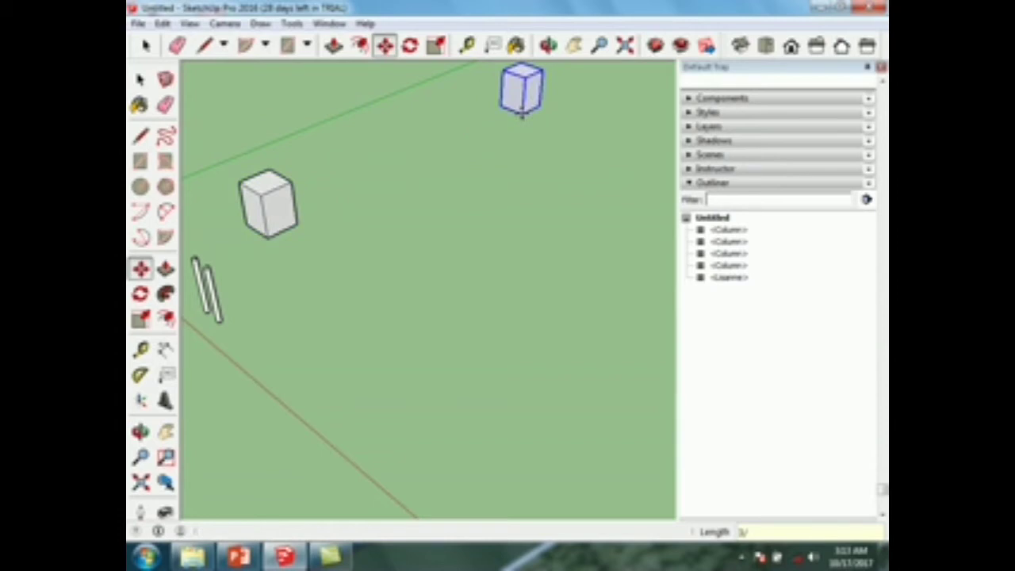
key("Return")
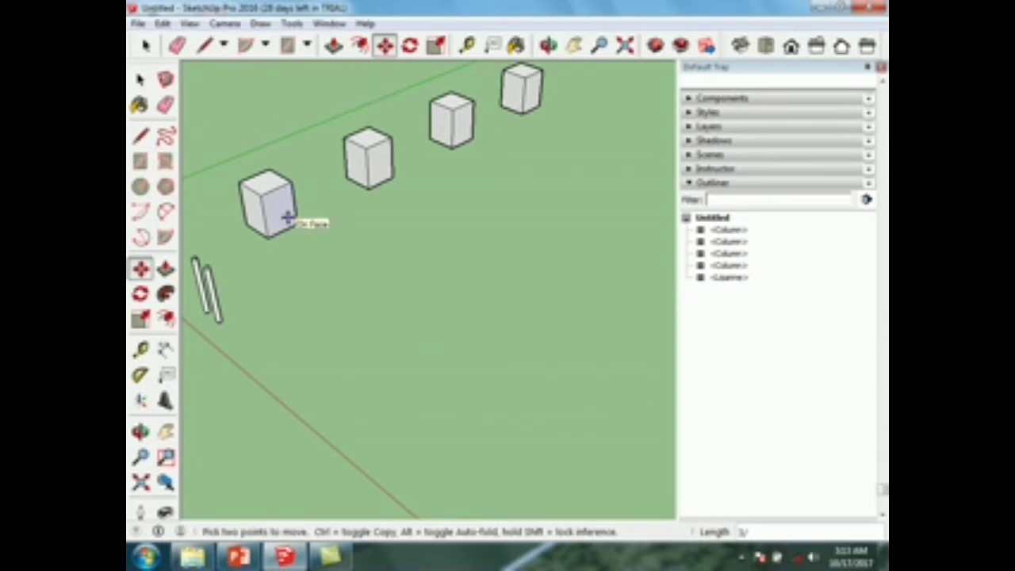
Draw a circle on the ground in front of the boxes, extrude it into a cylinder, and undo both operations.
middle_click_drag(306, 222, 259, 129)
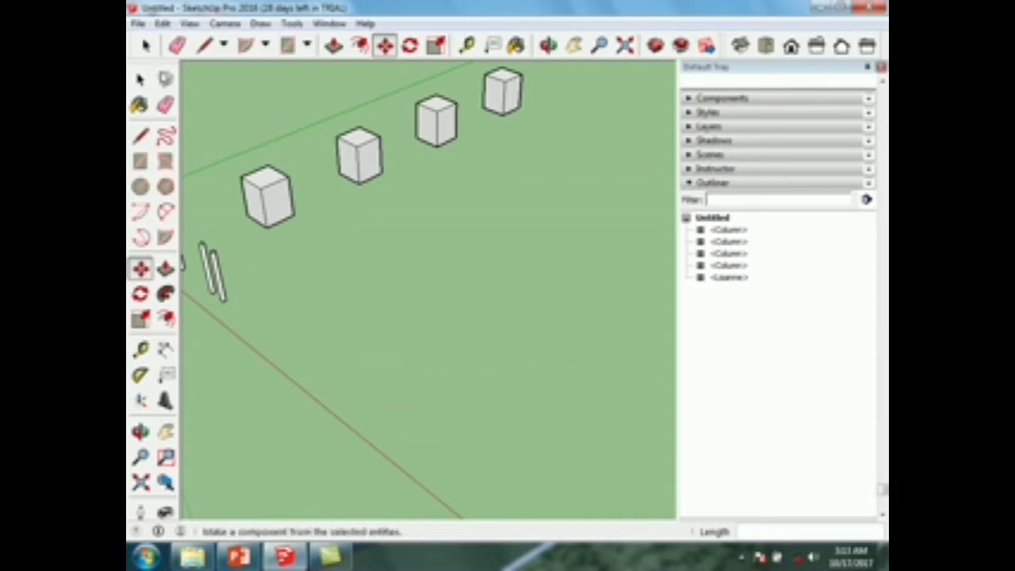
scroll(184, 79, "down", 3)
key("c")
left_click(347, 244)
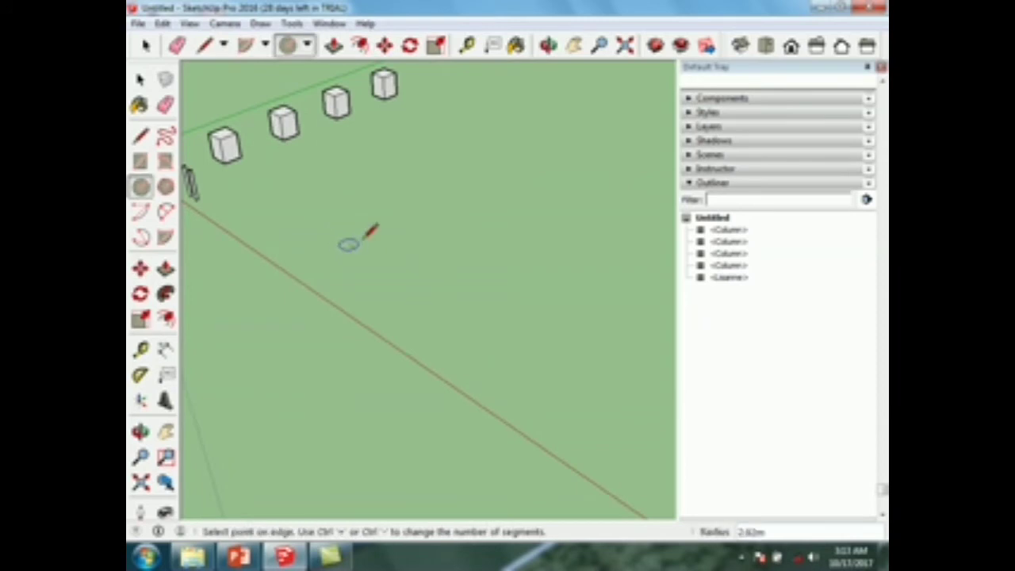
left_click(366, 248)
key("p")
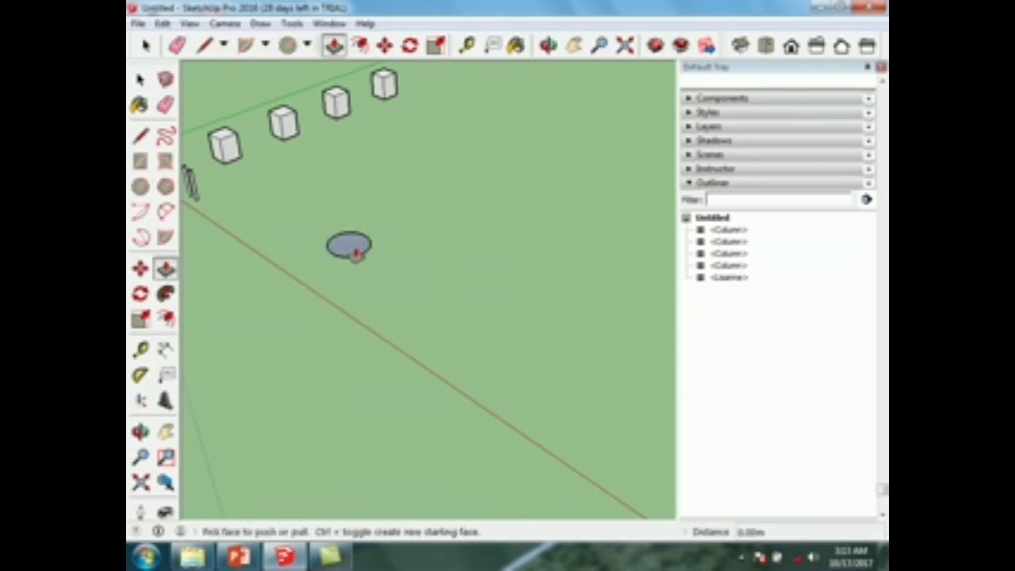
left_click(355, 244)
left_click(356, 213)
key("ctrl+z")
key("ctrl+z")
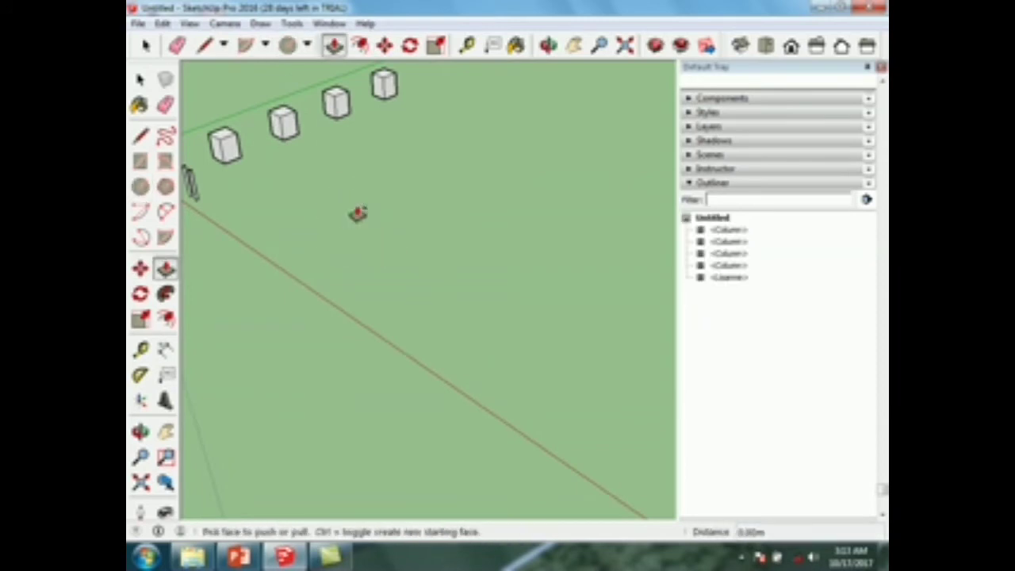
Draw a small circle on the ground in front of the row of boxes.
key("c")
left_click(360, 240)
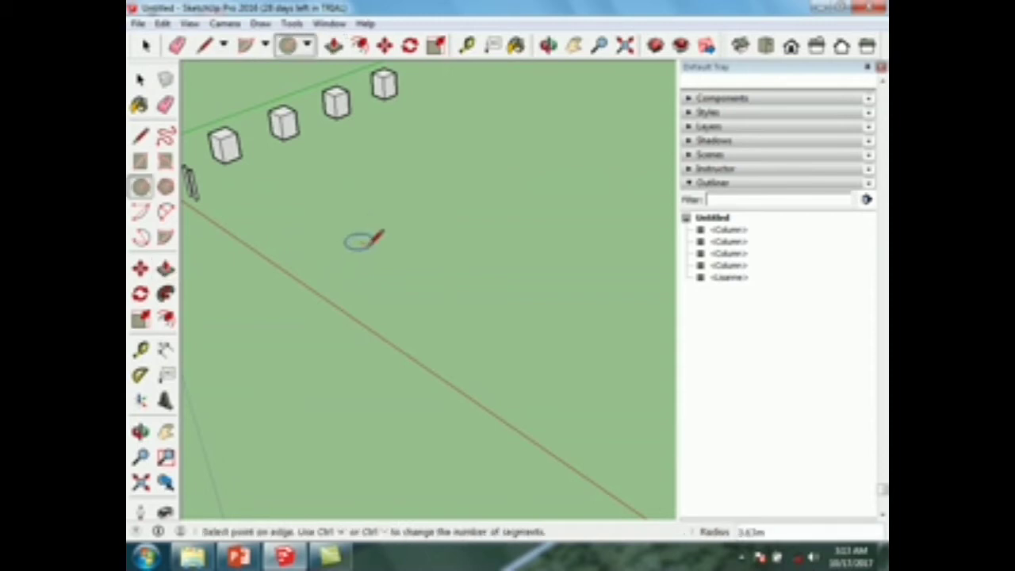
left_click(381, 241)
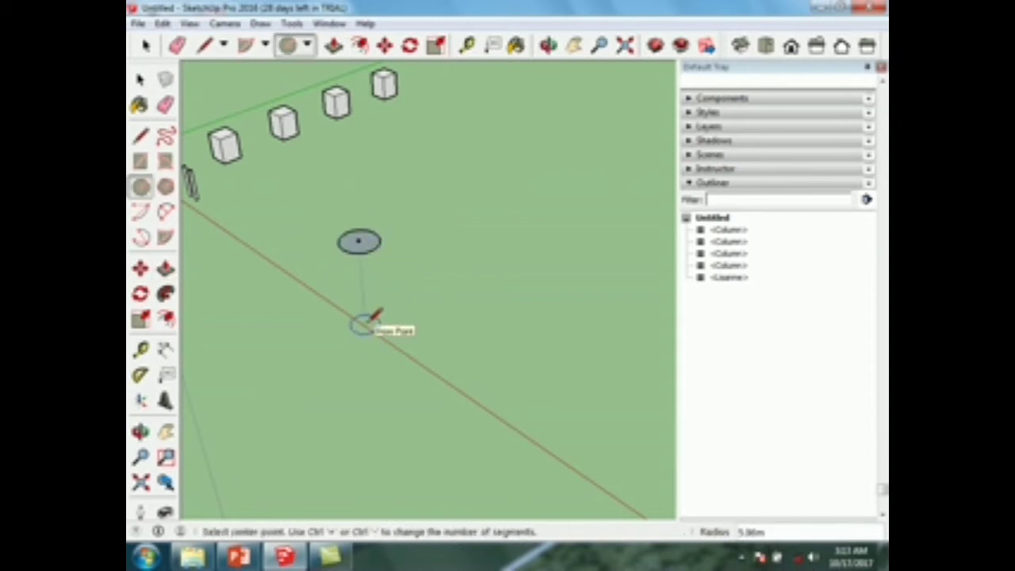
key("space")
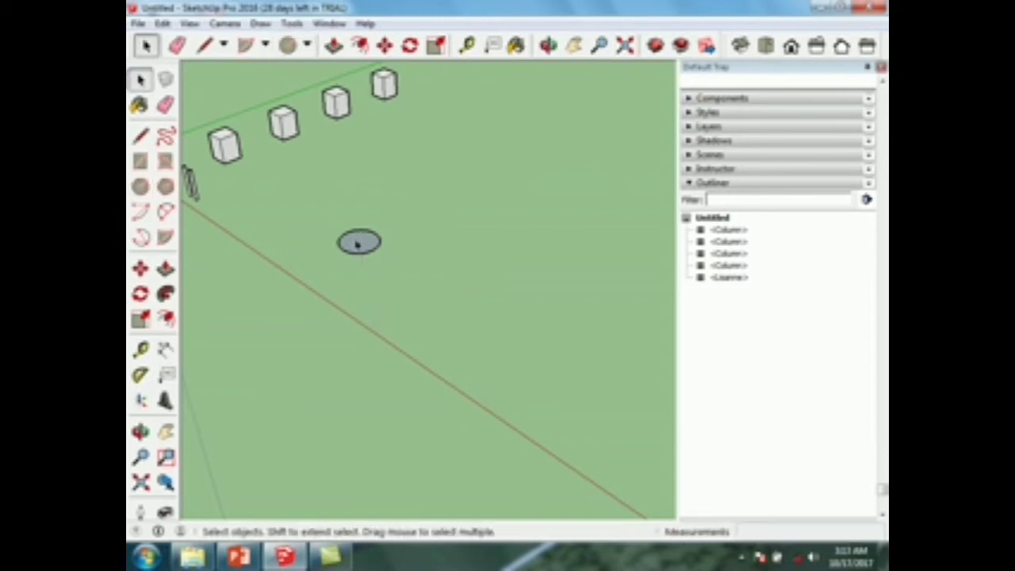
Copy the circle about 143.57 m along the green axis and divide the distance into evenly spaced copies with 4/.
left_click(357, 244)
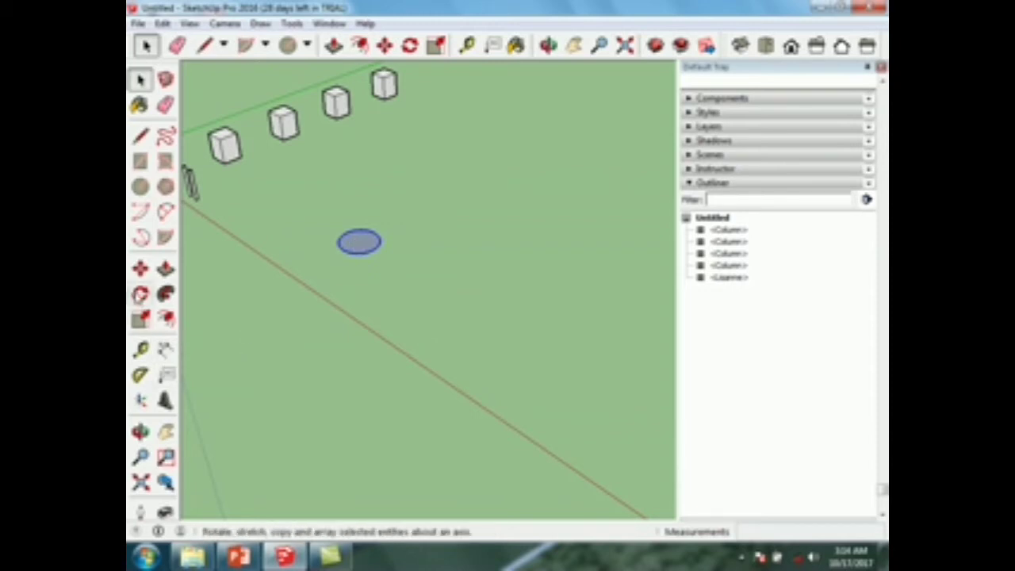
left_click(140, 269)
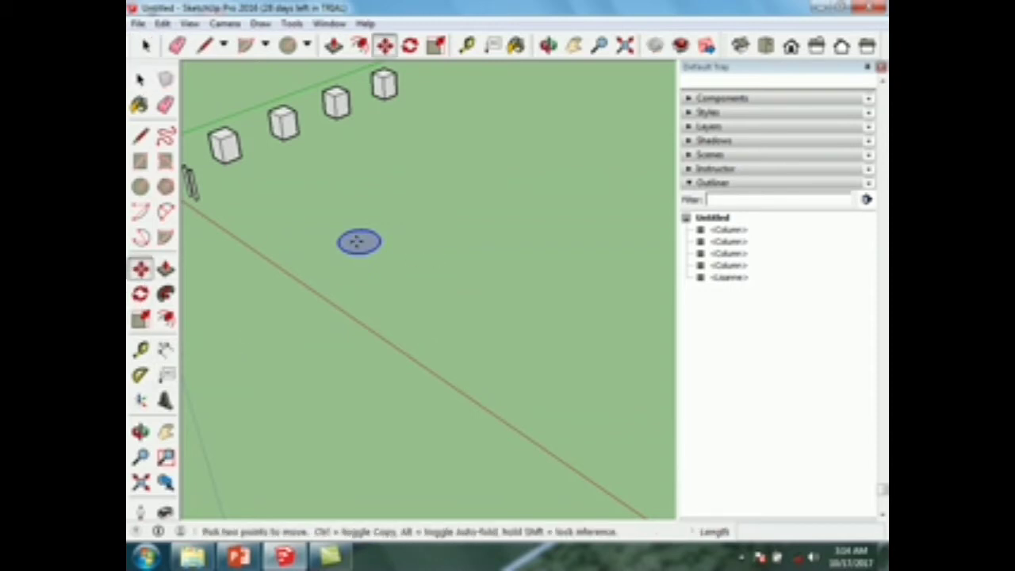
left_click(357, 246)
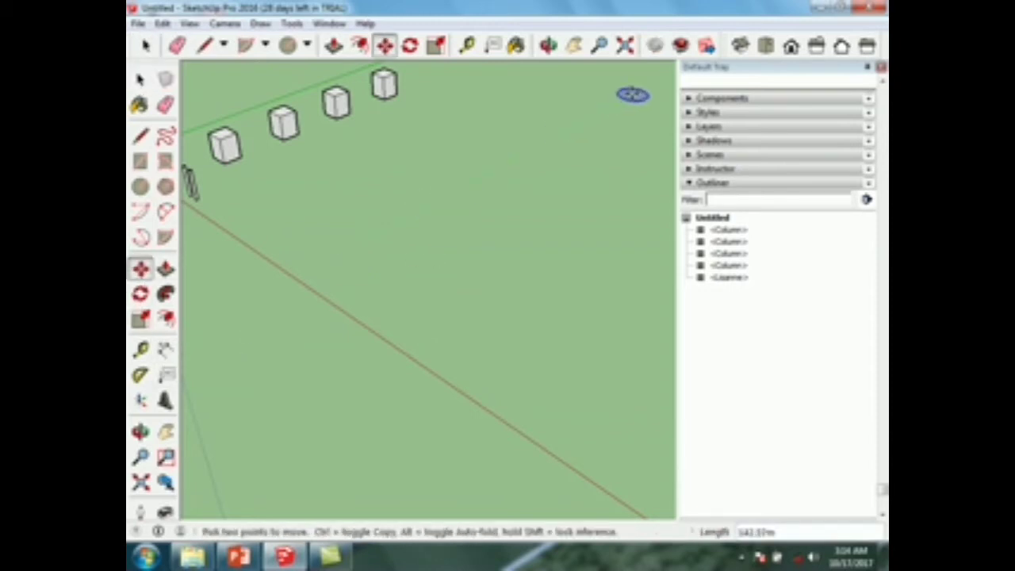
key("ctrl")
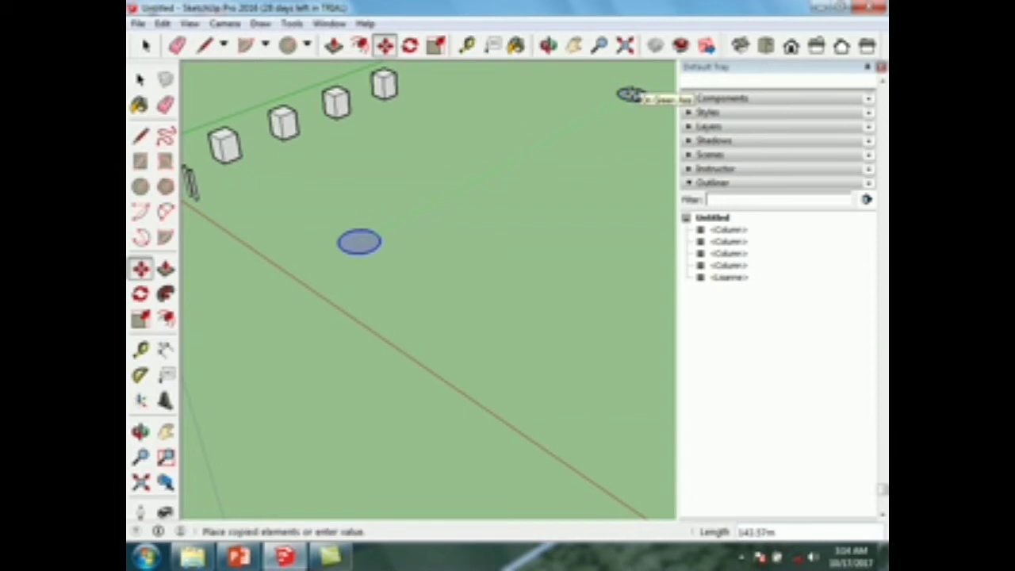
left_click(632, 95)
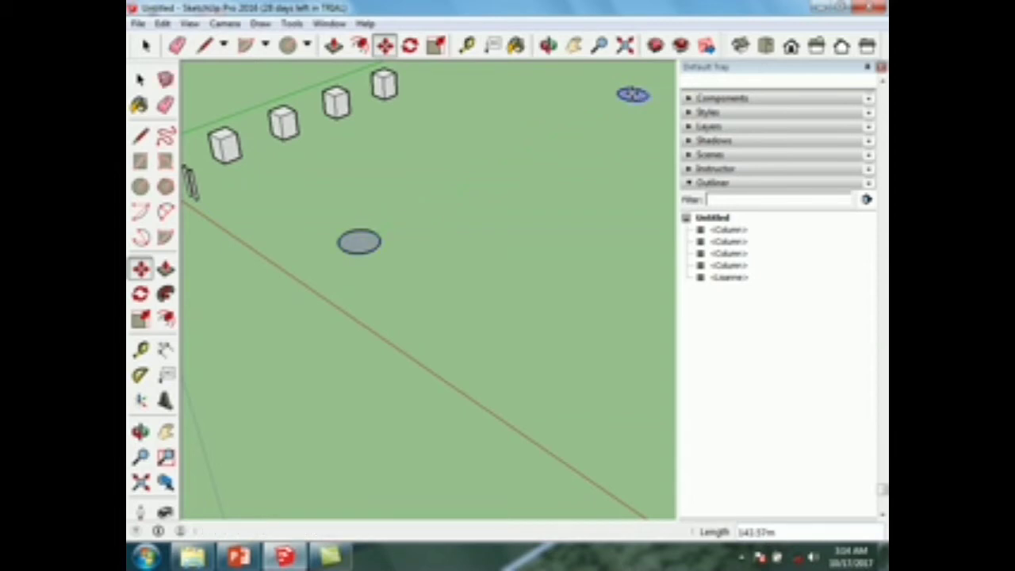
type("x4")
key("Return")
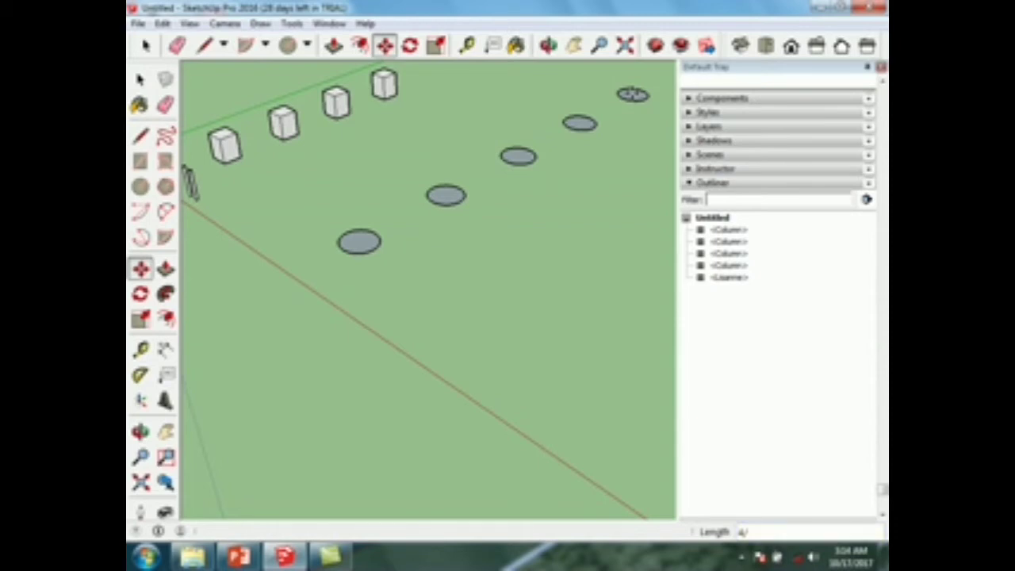
Switch to the PowerPoint presentation to review the slide listing the lesson's topics.
scroll(632, 93, "down", 1)
key("t")
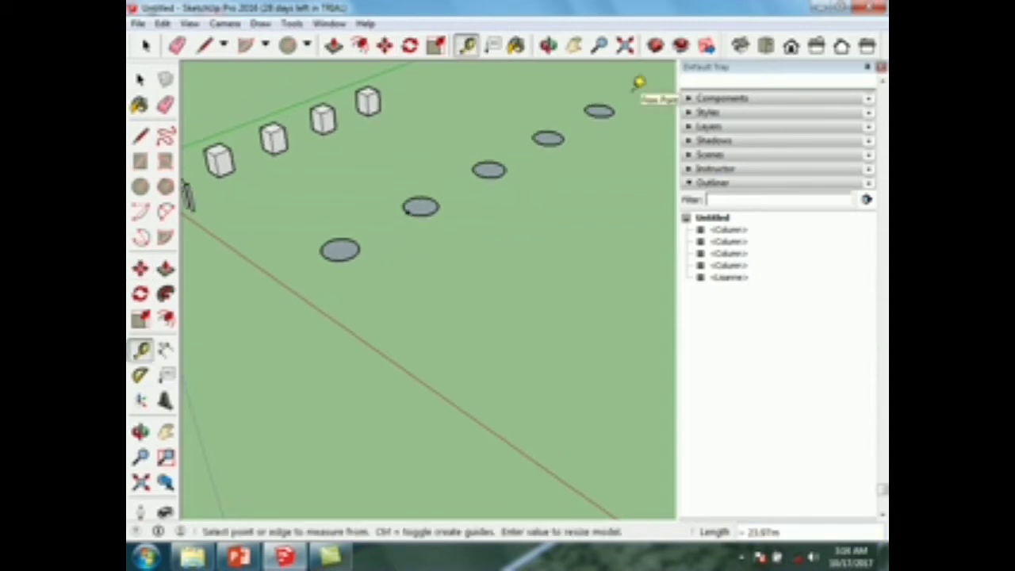
key("space")
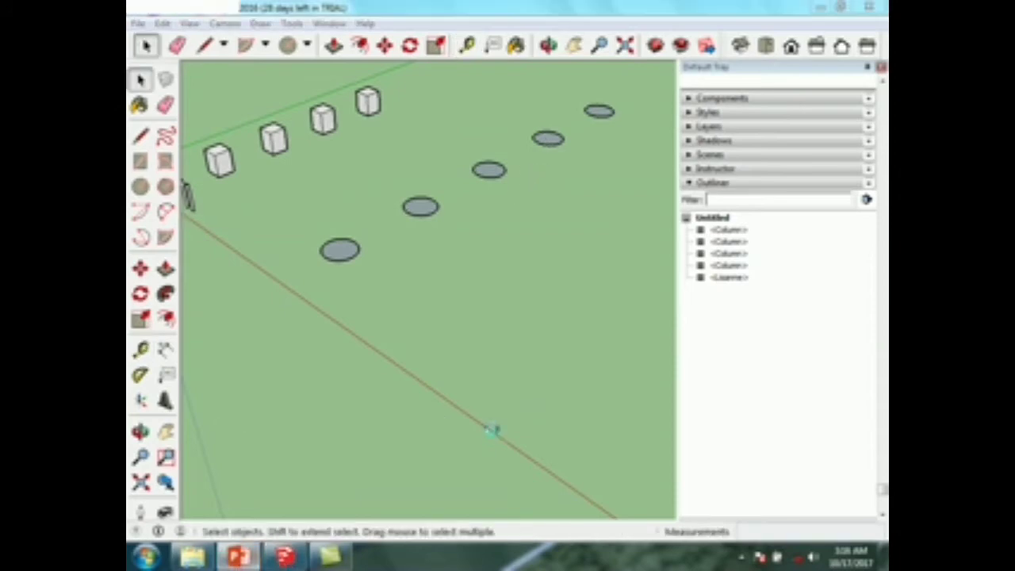
key("alt+Tab")
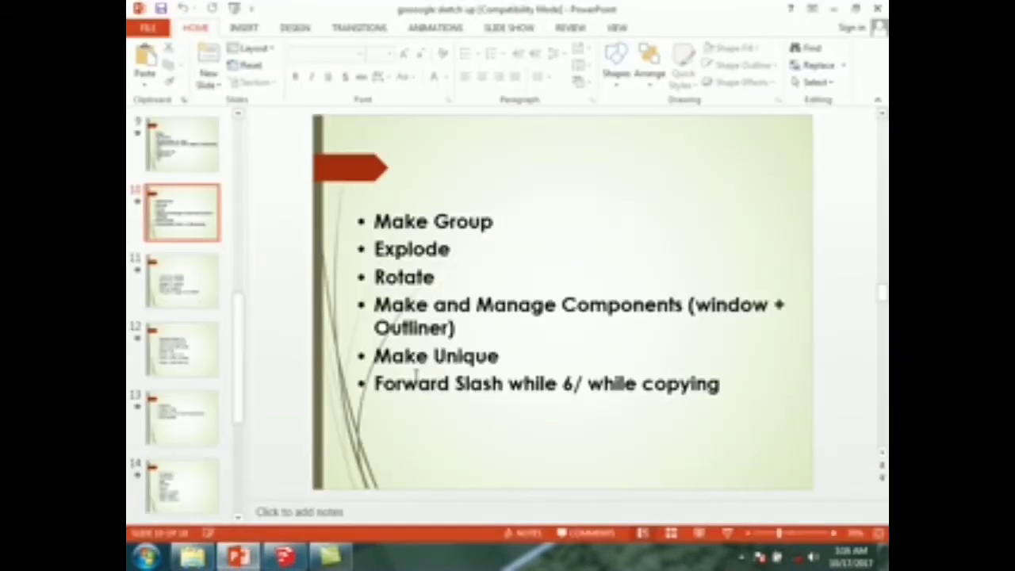
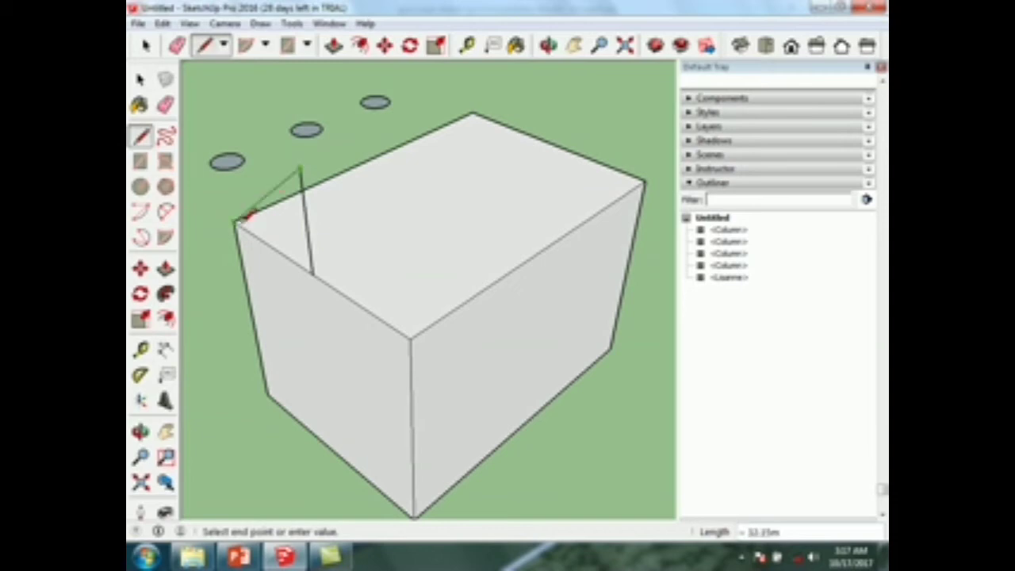
Complete the triangular gable above the box's end with lines from its apex to both upper corners, and erase the vertical centre line.
left_click(301, 170)
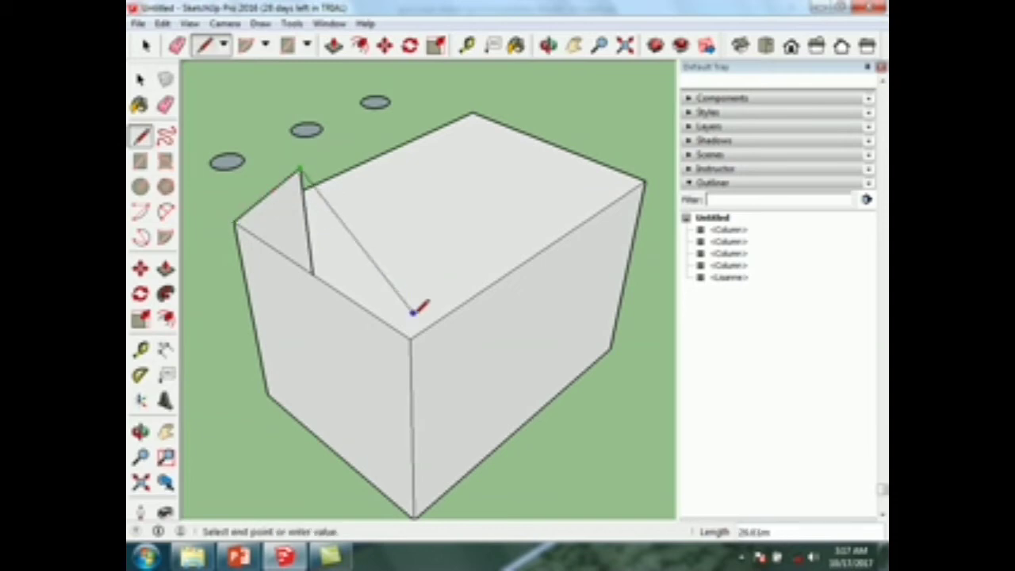
left_click(411, 336)
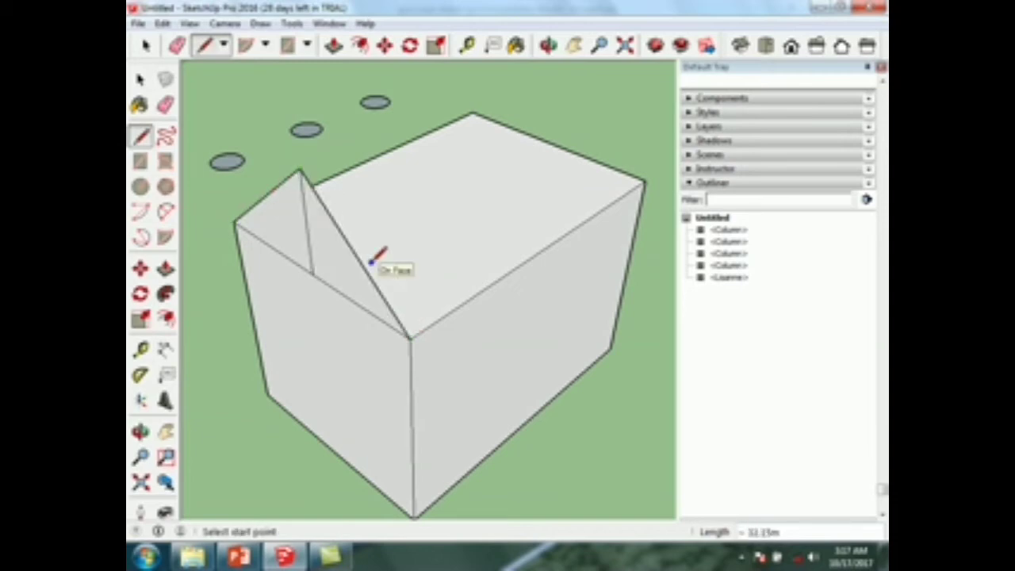
key("e")
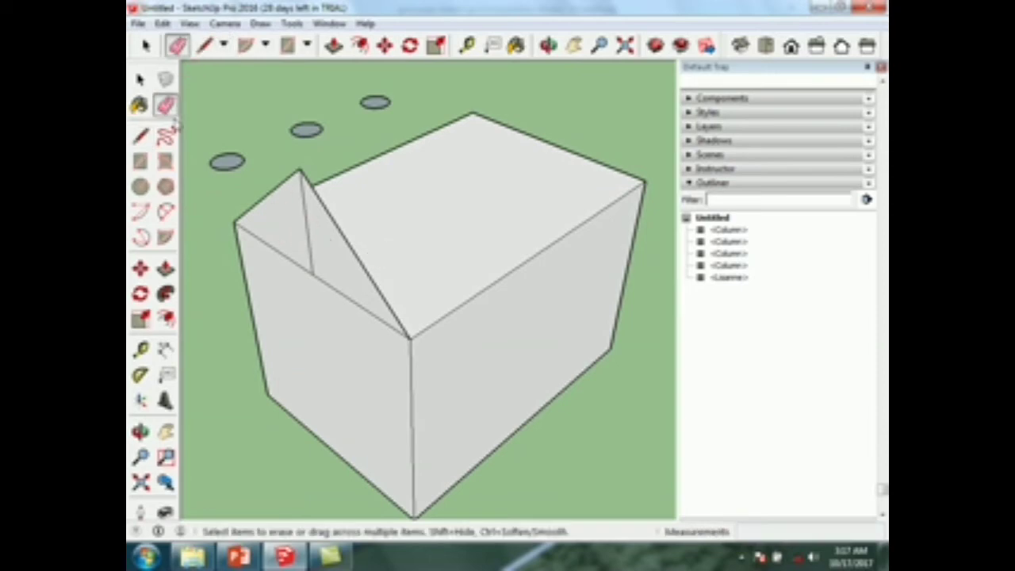
left_click(306, 189)
Push the gable triangle along the full length of the box to form a pitched roof.
scroll(306, 197, "down", 1)
middle_click_drag(487, 230, 249, 282)
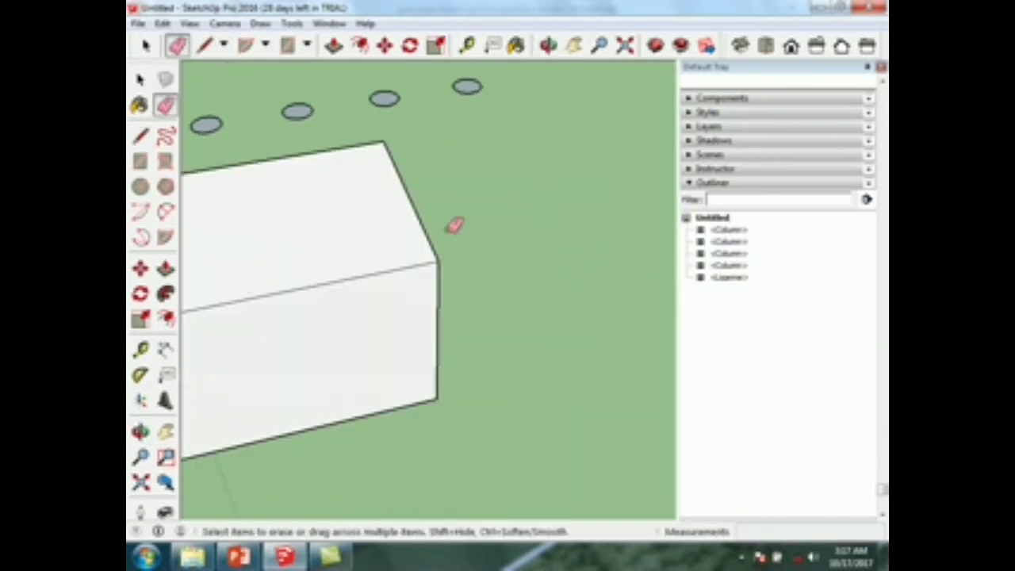
scroll(502, 246, "down", 4)
middle_click_drag(548, 247, 258, 265)
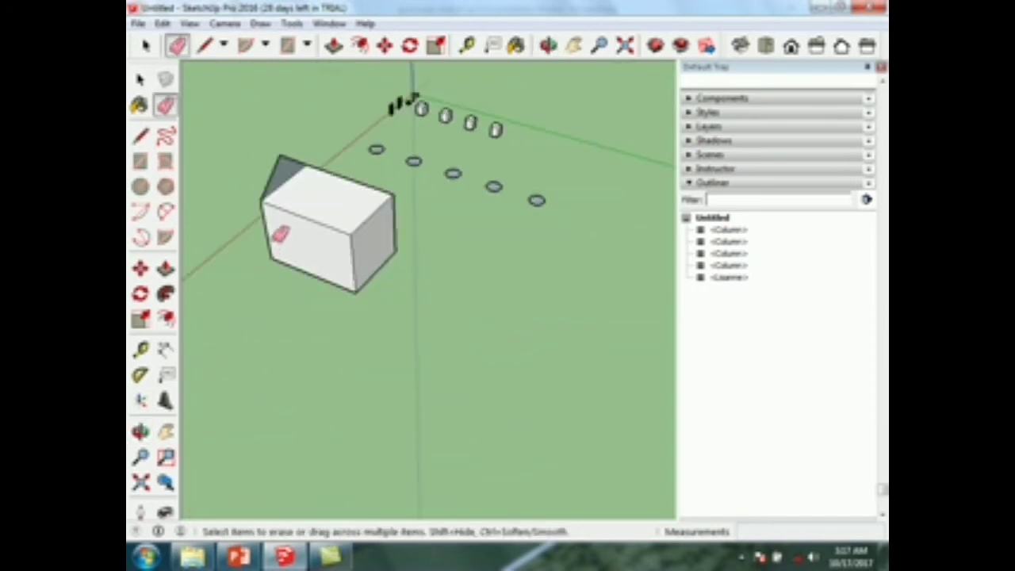
left_click(165, 268)
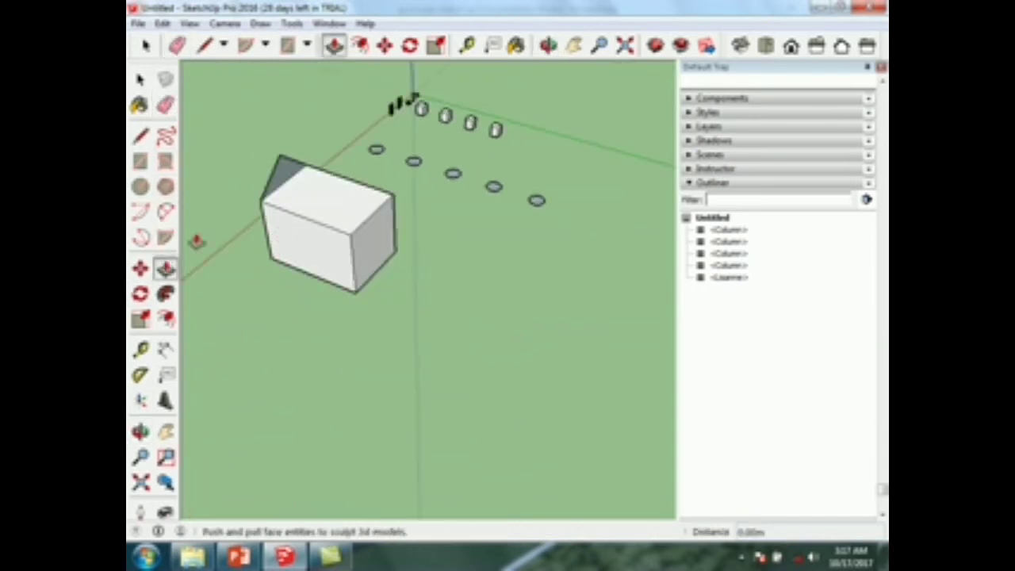
left_click_drag(292, 183, 357, 238)
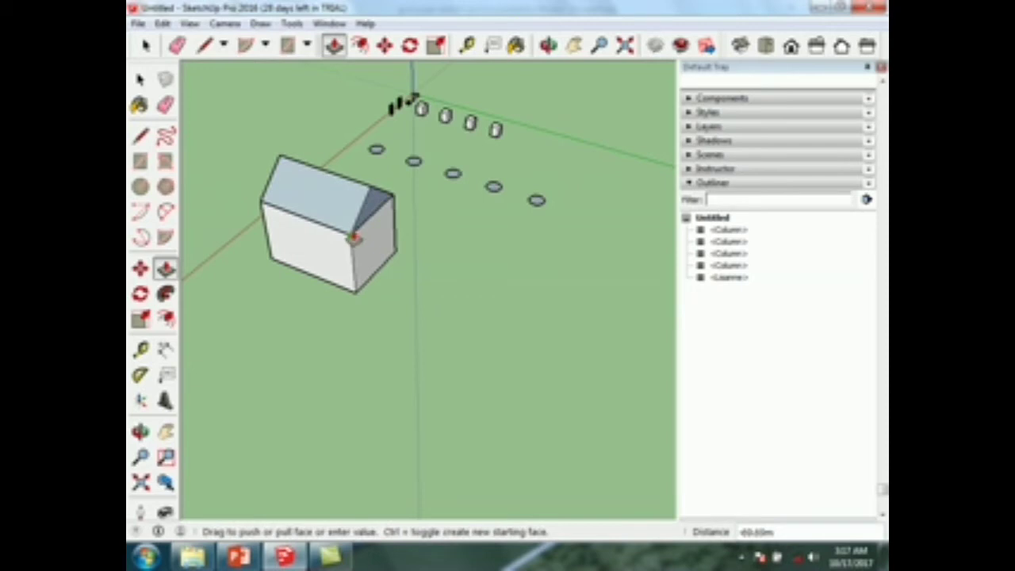
left_click(355, 238)
Close the open front gable end beneath the roof with a triangular face.
middle_click_drag(467, 256, 661, 245)
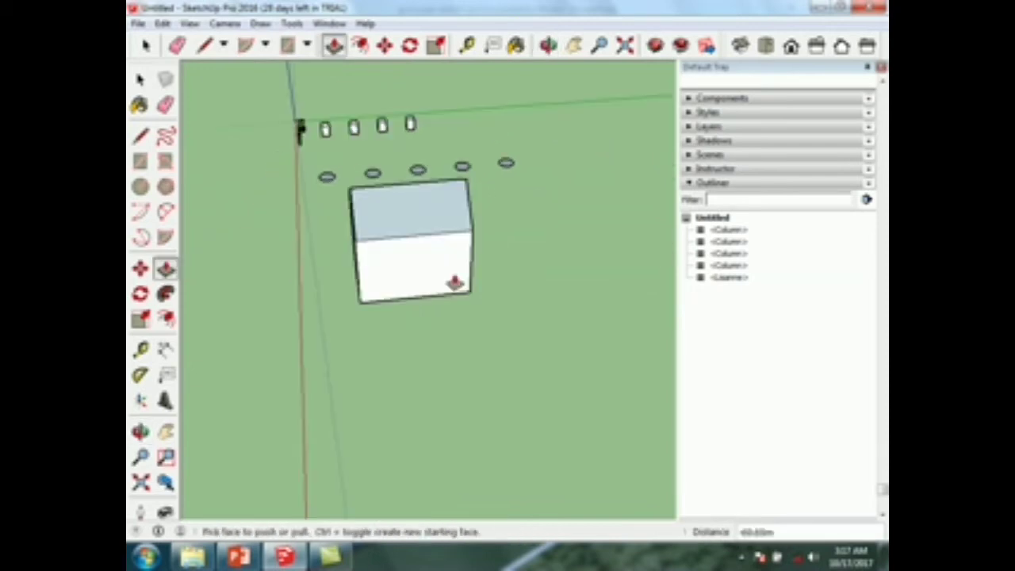
scroll(435, 274, "up", 3)
middle_click_drag(455, 266, 626, 252)
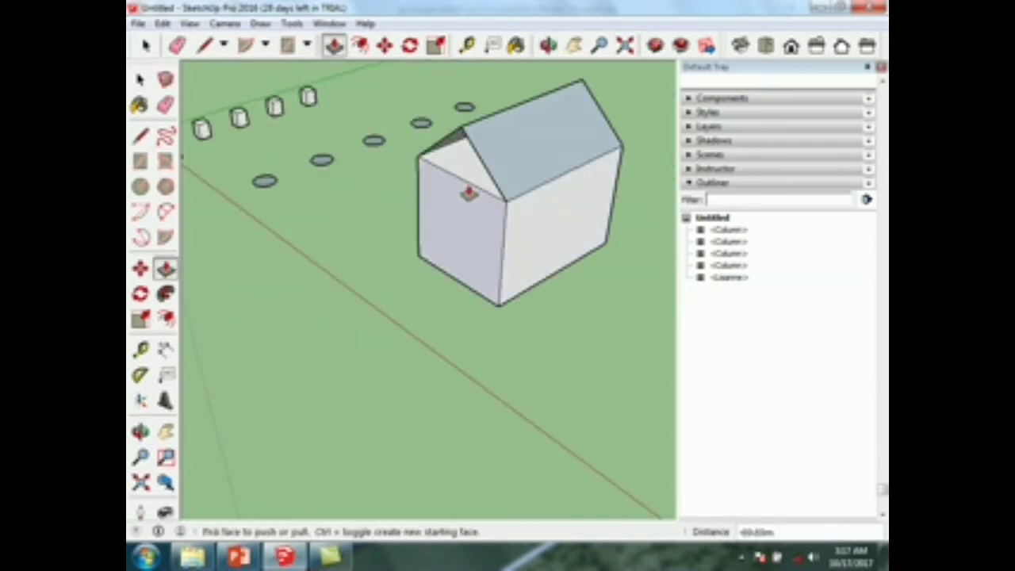
scroll(478, 158, "up", 5)
scroll(480, 153, "down", 4)
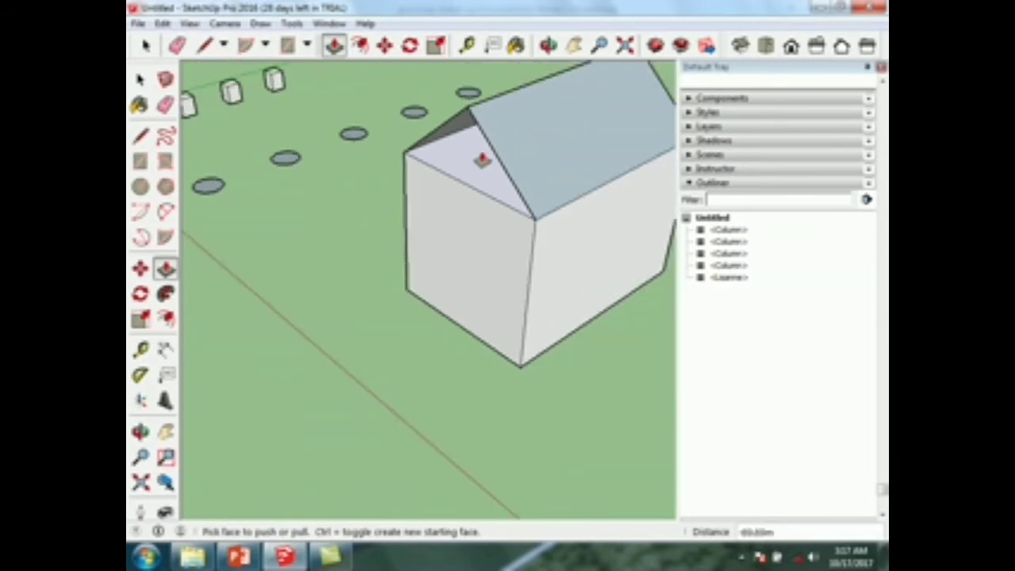
mouse_move(413, 205)
middle_mouse_down()
mouse_move(499, 170)
mouse_move(399, 170)
mouse_move(331, 199)
middle_mouse_up()
left_click_drag(256, 166, 460, 212)
middle_click_drag(460, 212, 593, 196)
left_click(594, 201)
left_click_drag(593, 201, 500, 200)
middle_click_drag(513, 192, 682, 204)
left_click(389, 267)
scroll(336, 173, "up", 5)
middle_click_drag(447, 154, 434, 272)
scroll(238, 187, "down", 5)
scroll(508, 162, "up", 2)
scroll(508, 162, "up", 3)
Reverse the front gable face so its front side points outward.
key("space")
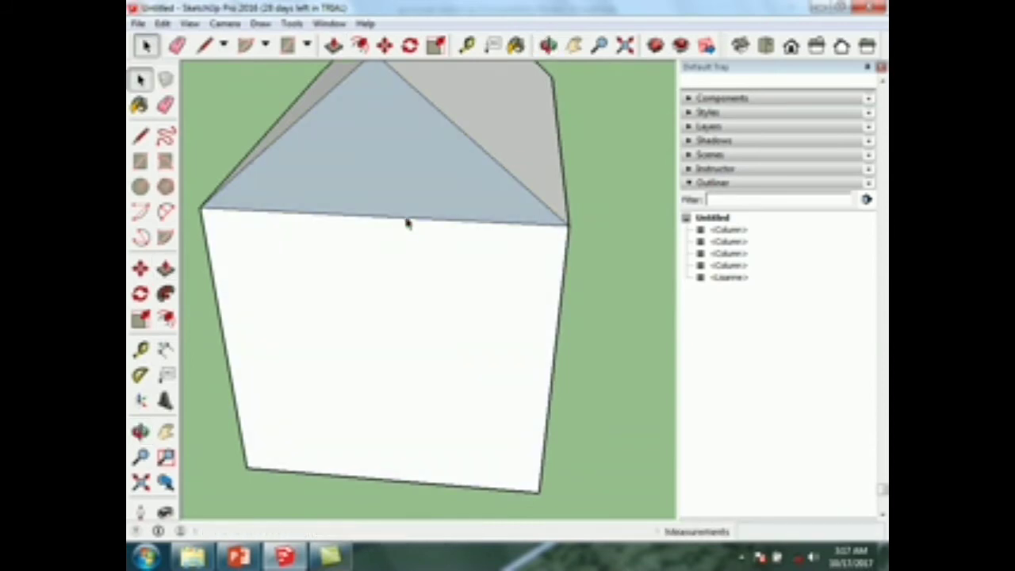
right_click(389, 127)
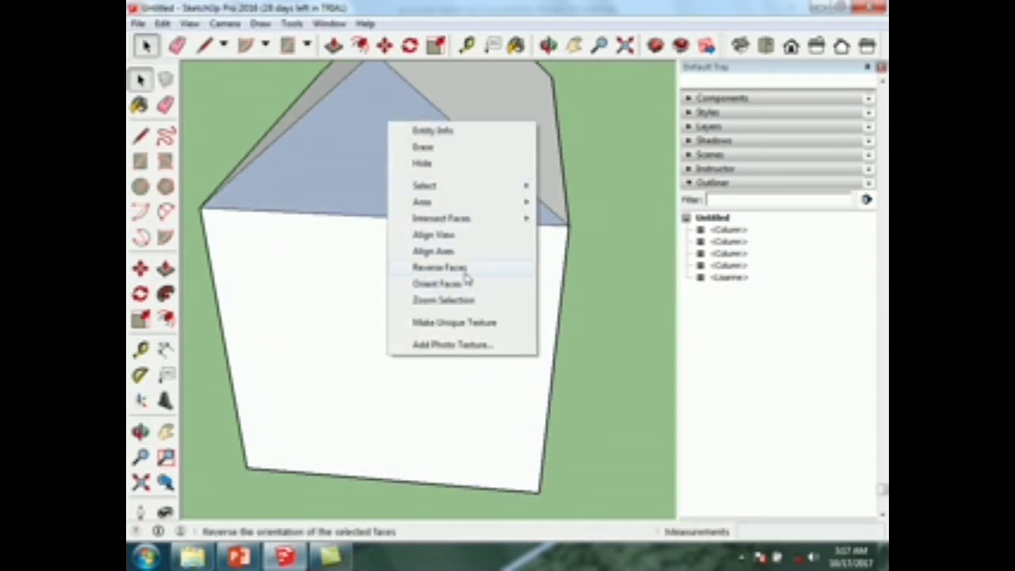
left_click(465, 267)
Draw a door rectangle about 13.60 by 32.07 m on the front wall, starting on its base edge near the corner.
middle_click_drag(537, 195, 347, 280)
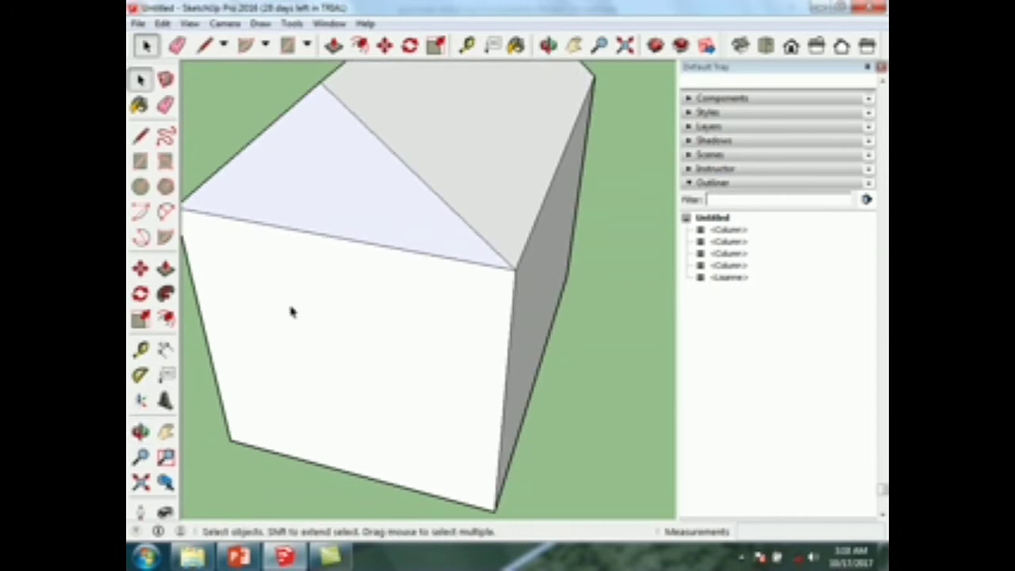
middle_click_drag(508, 199, 340, 166)
scroll(516, 272, "down", 3)
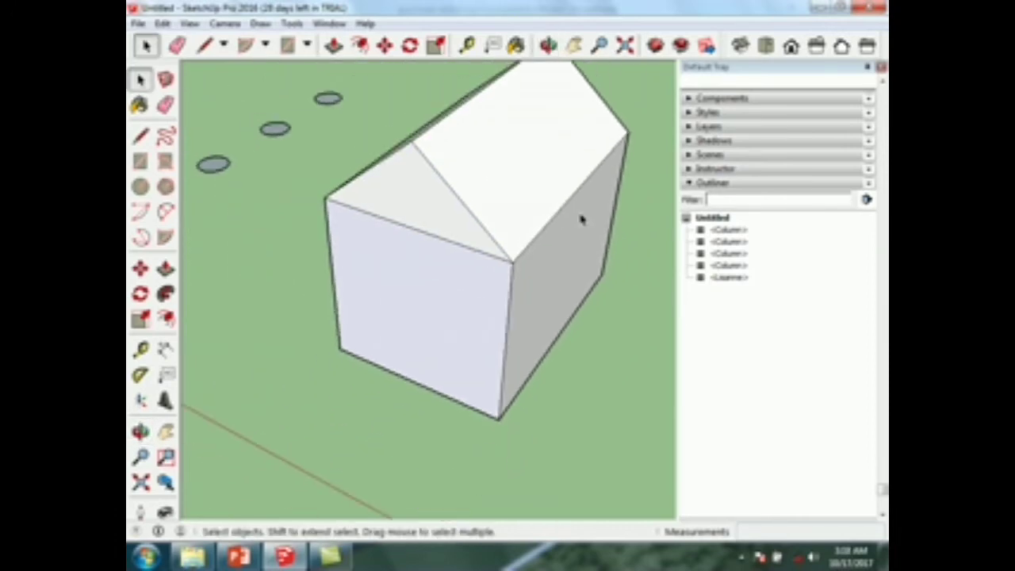
scroll(359, 361, "up", 8)
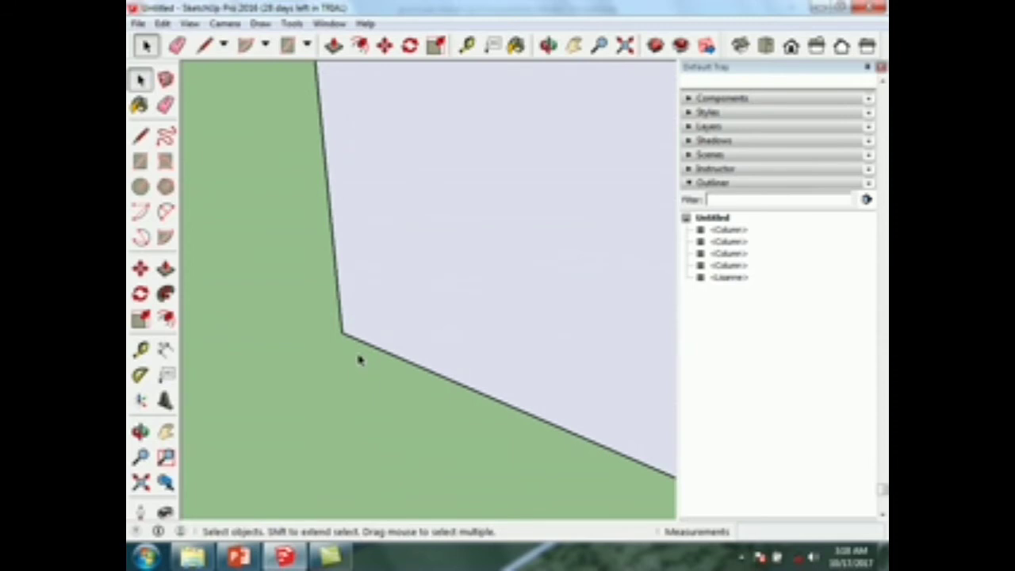
left_click(140, 161)
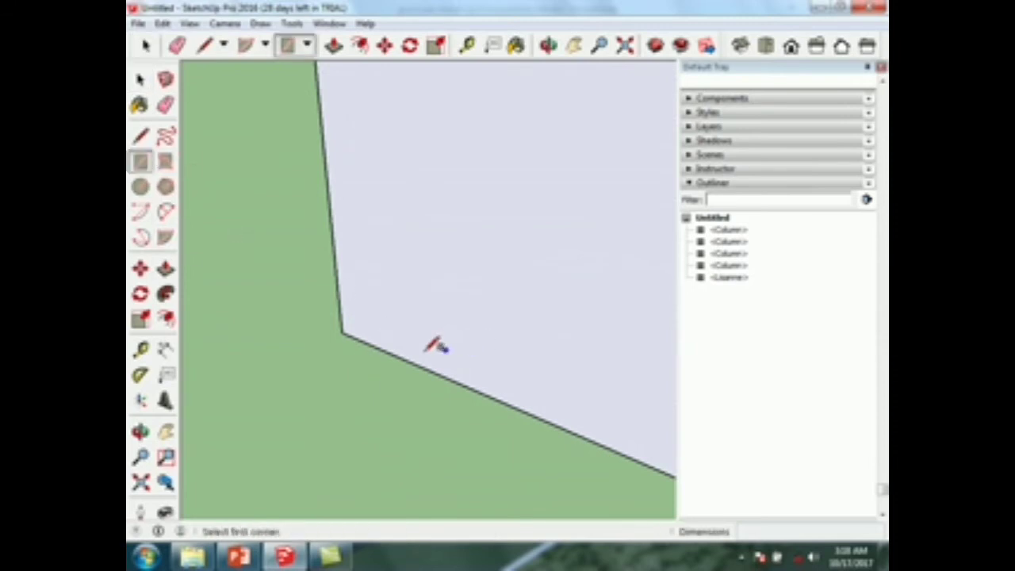
left_click(371, 346)
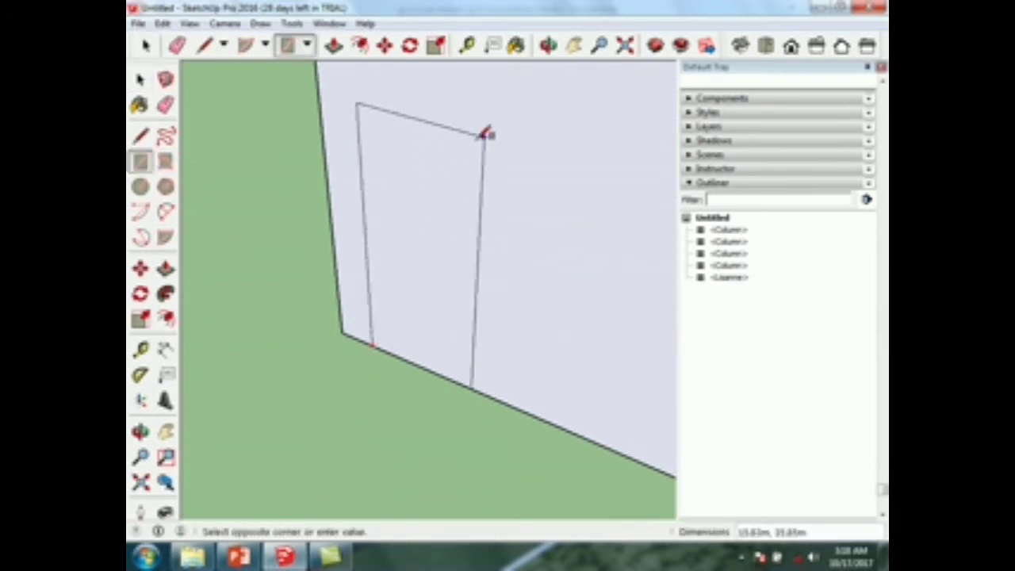
scroll(491, 131, "down", 2)
left_click(466, 156)
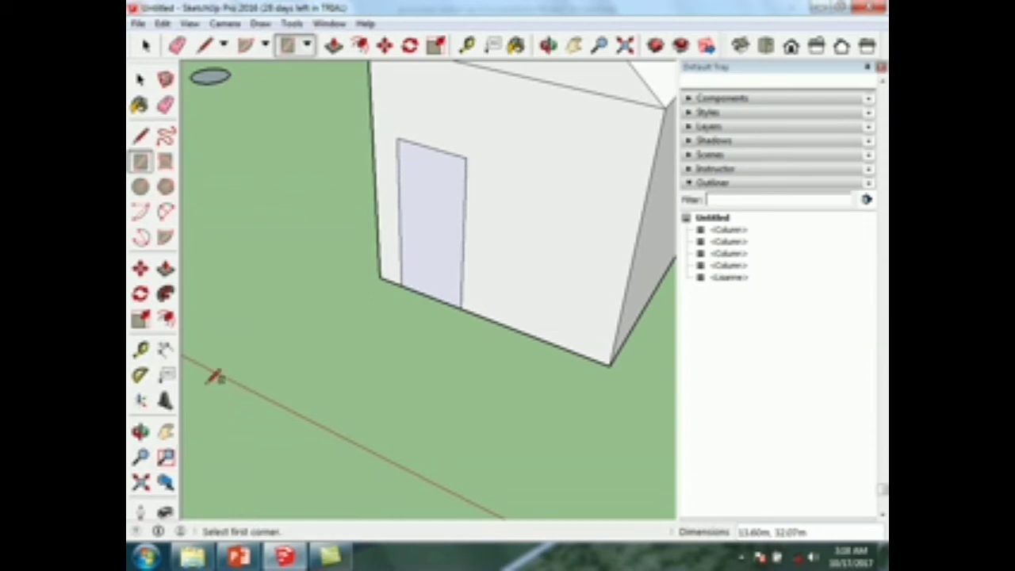
Offset the door outline inward to create a narrow frame around the door panel.
left_click(165, 317)
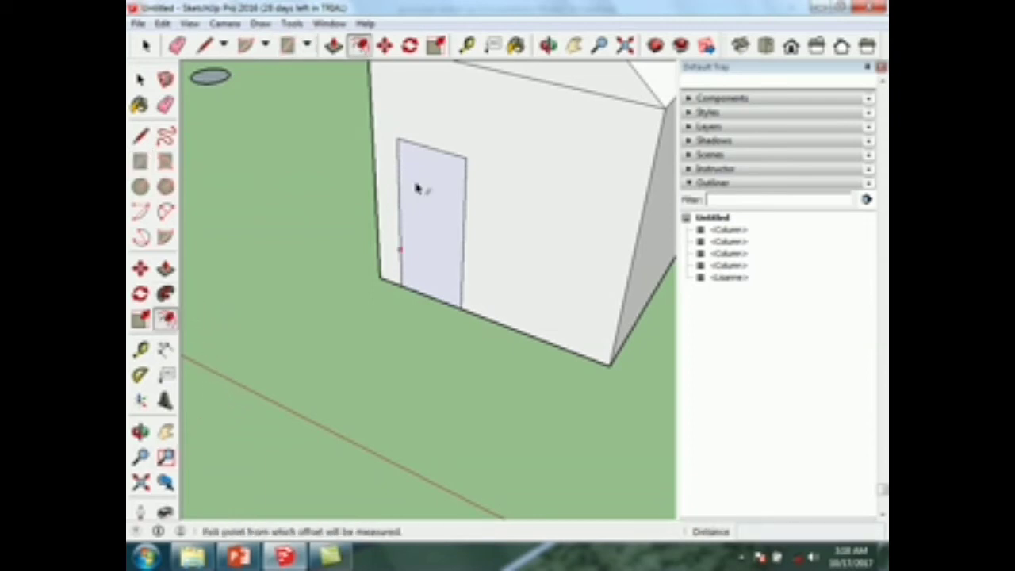
left_click(432, 173)
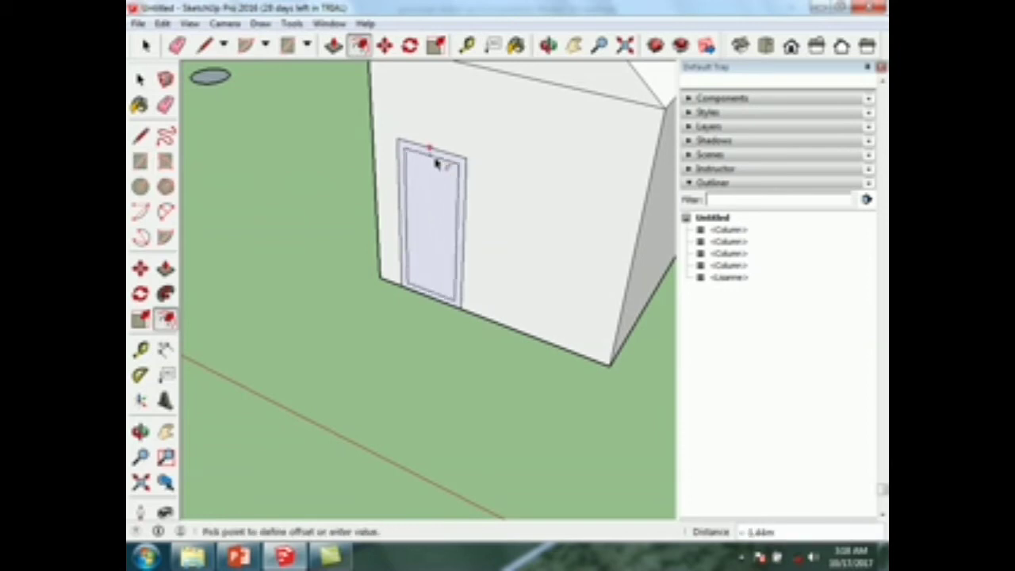
left_click(432, 184)
Extrude the narrow door frame face outward about 2.75 m from the front wall.
scroll(449, 234, "up", 3)
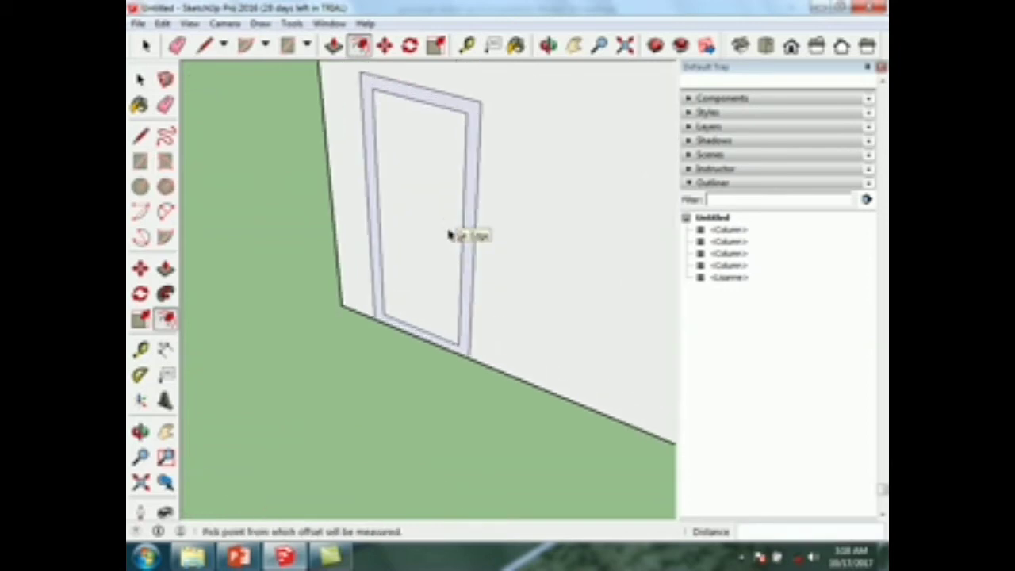
key("p")
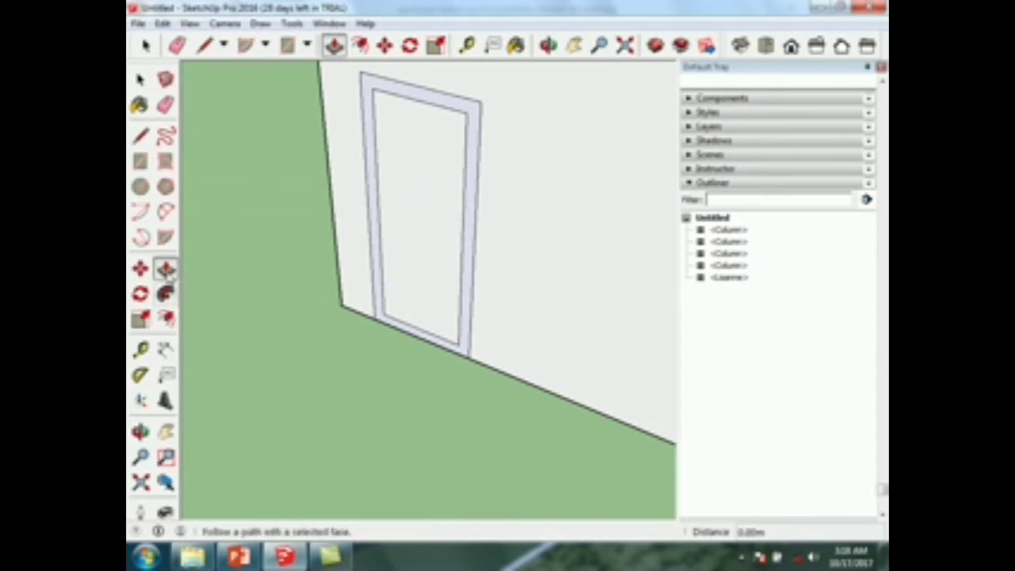
left_click(474, 246)
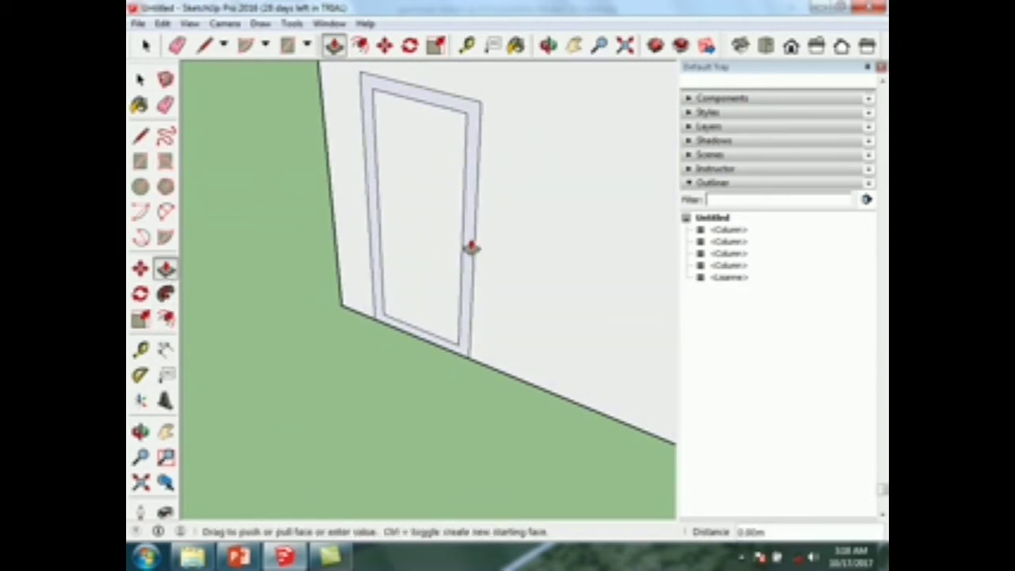
left_click(465, 261)
scroll(249, 396, "down", 5)
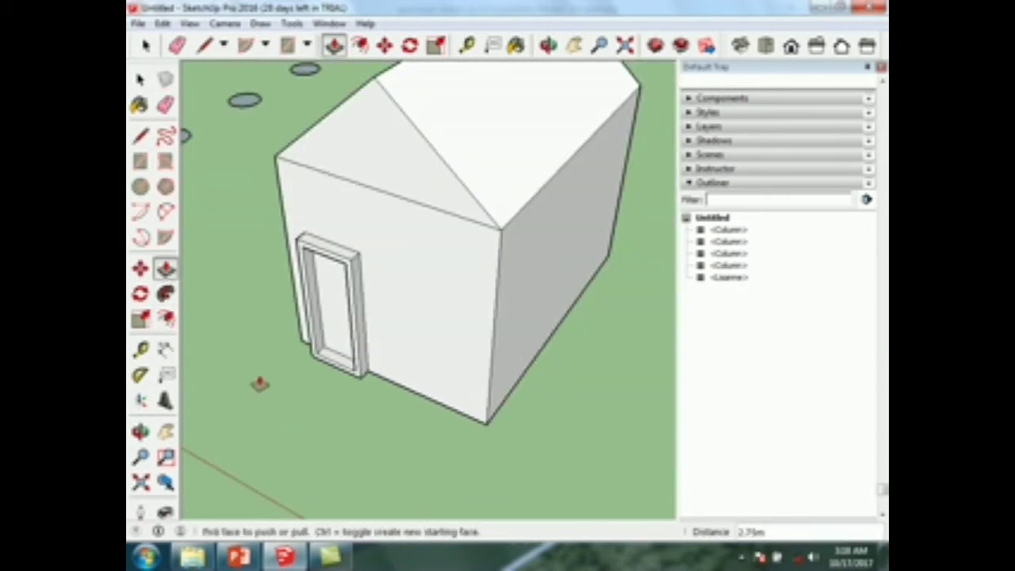
Turn the Materials section of the Default Tray off and back on to display it.
middle_click_drag(327, 380, 275, 280)
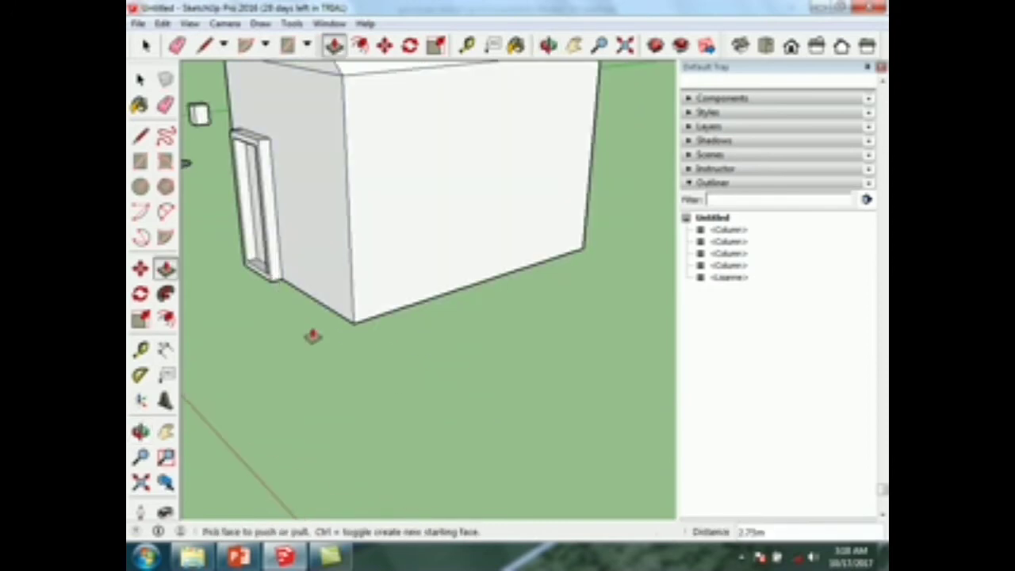
middle_click_drag(323, 331, 347, 356)
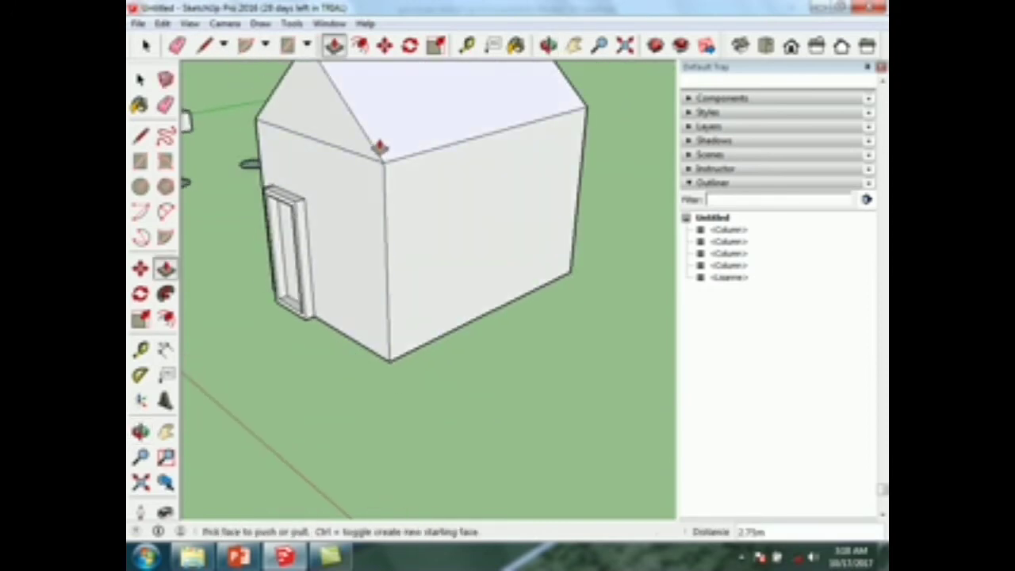
left_click(329, 23)
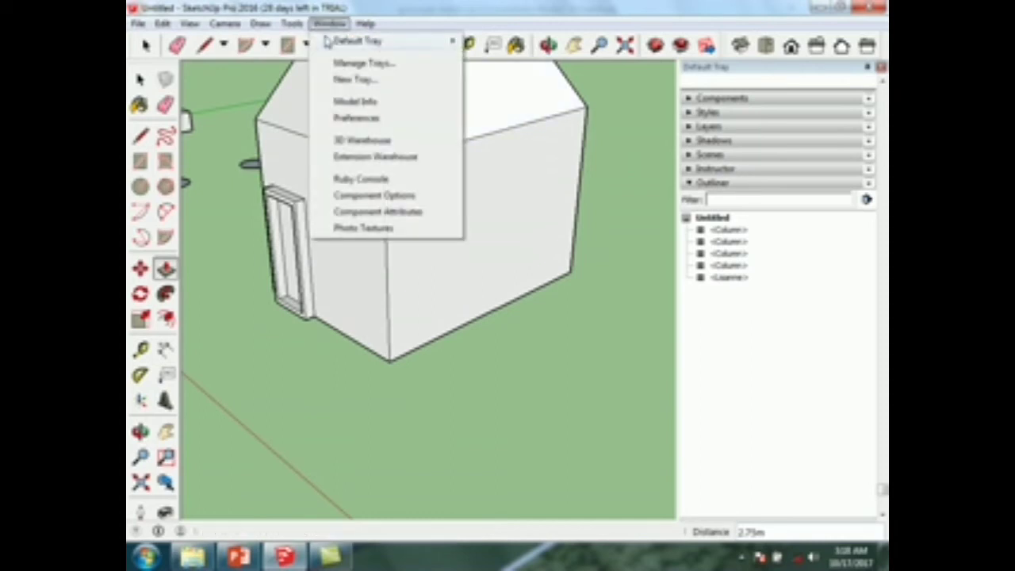
mouse_move(339, 48)
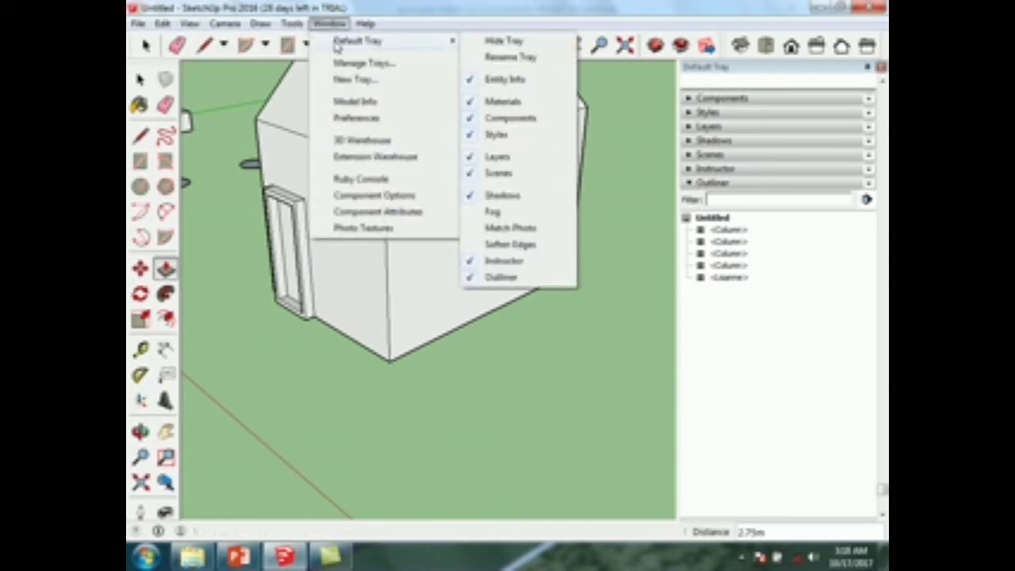
left_click(504, 103)
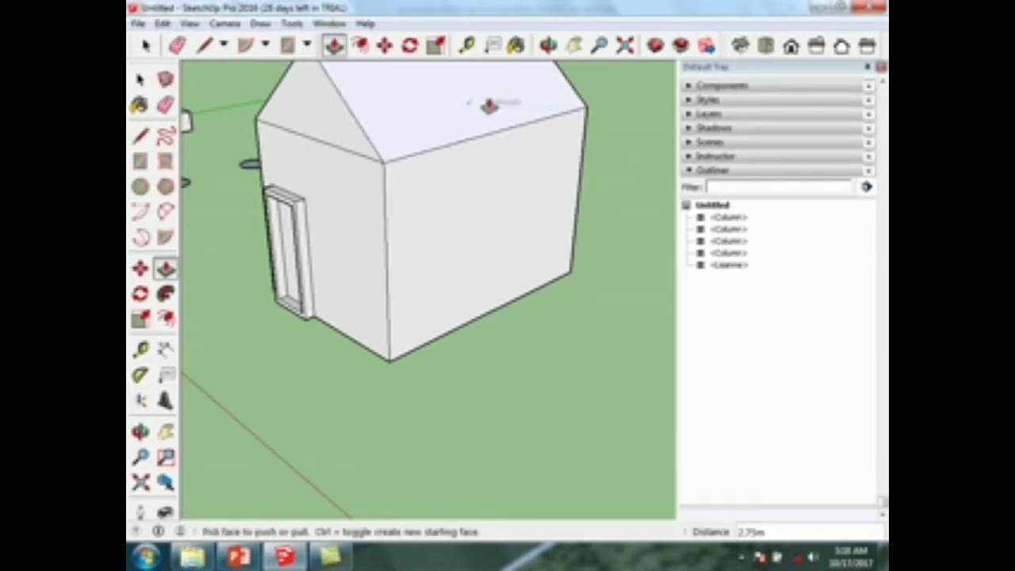
left_click(325, 24)
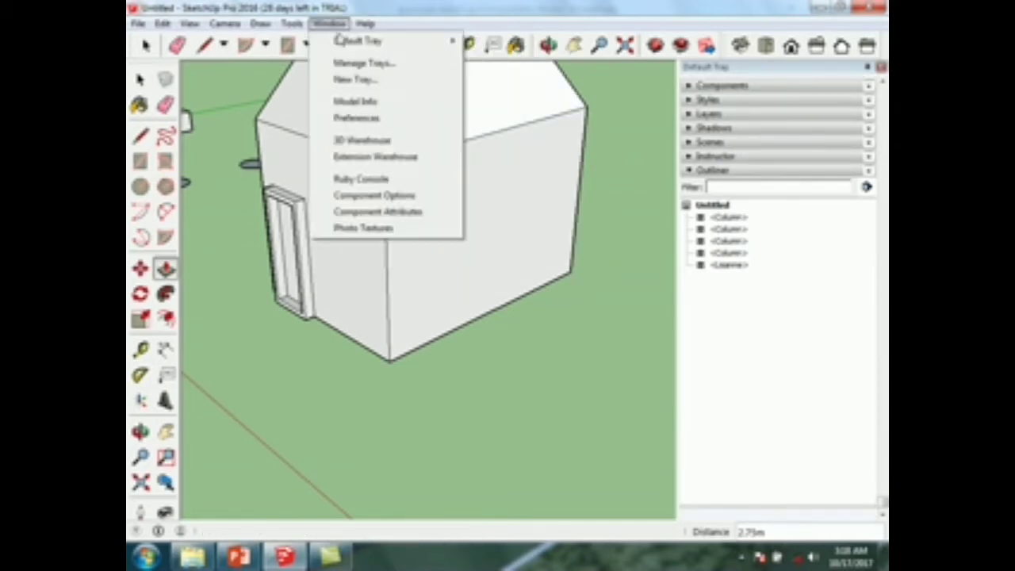
mouse_move(357, 49)
left_click(500, 102)
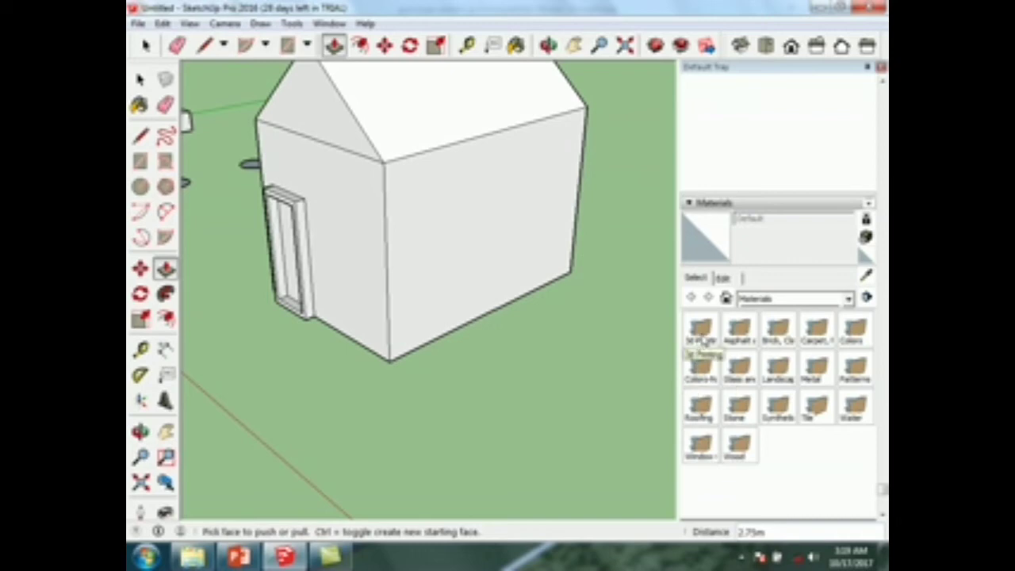
Paint the house's long side wall with Blacktop Old 01 from the Asphalt and Concrete materials.
left_click(757, 299)
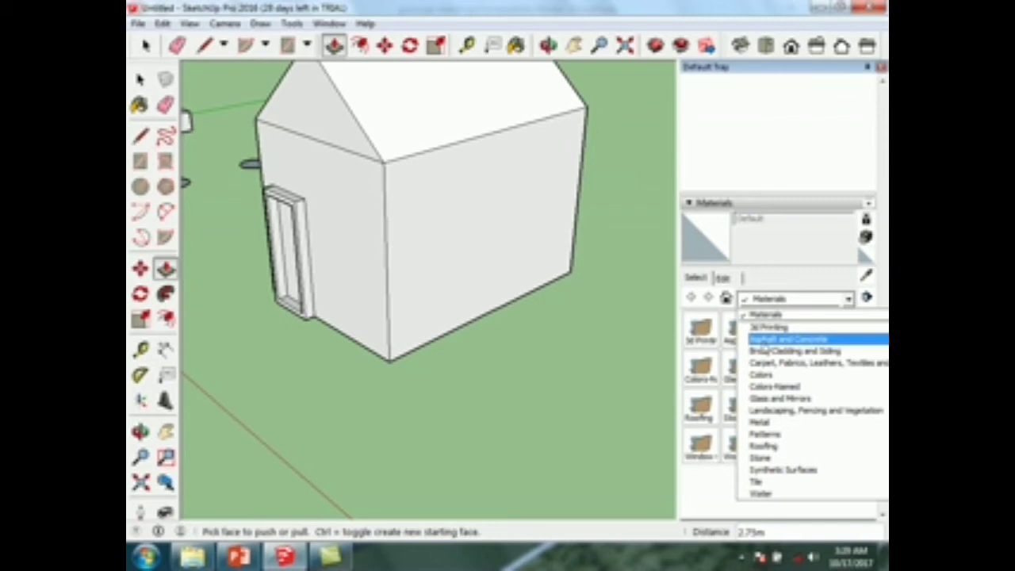
left_click(761, 341)
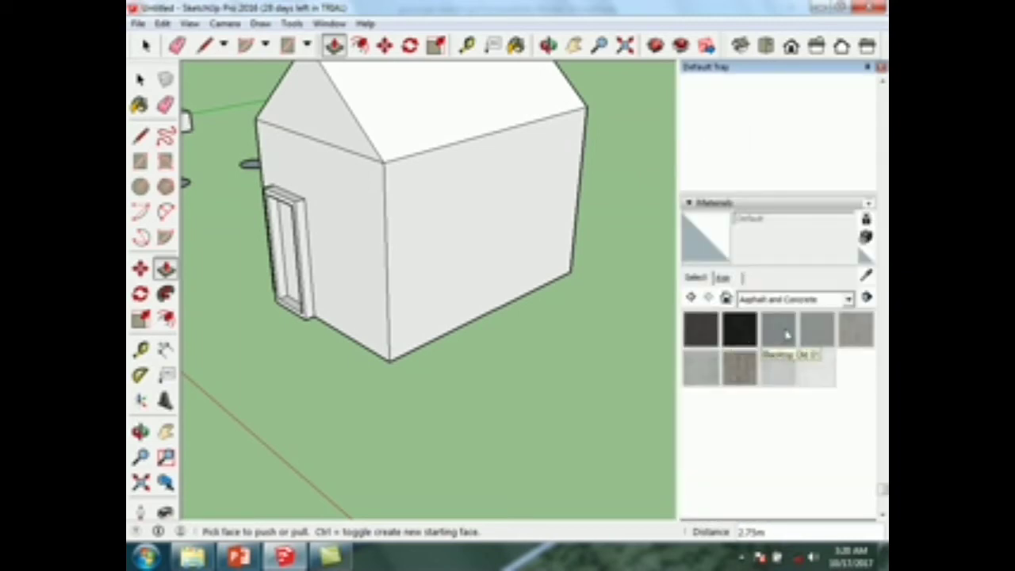
left_click(779, 341)
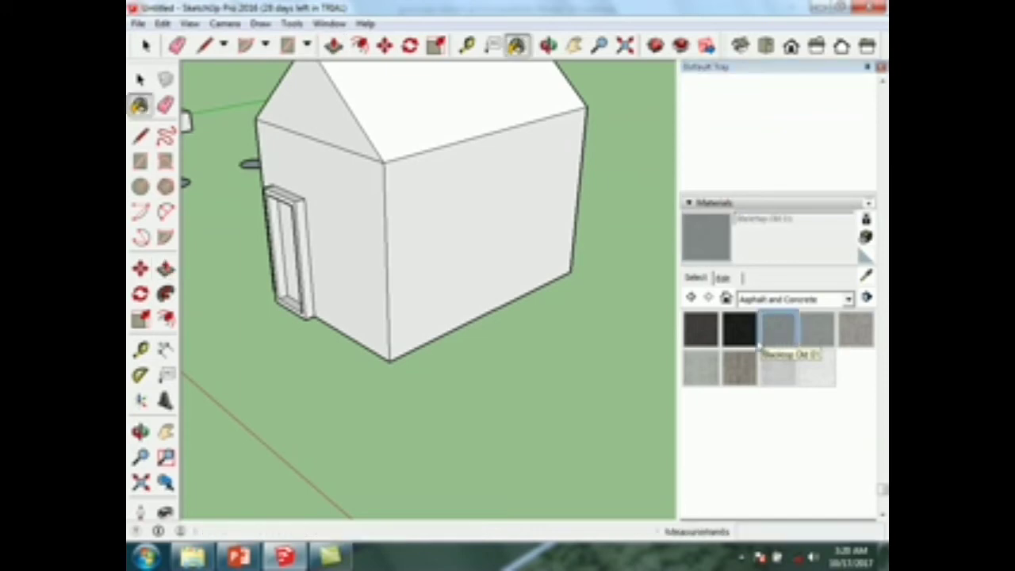
left_click(464, 238)
scroll(494, 249, "up", 5)
scroll(397, 176, "down", 3)
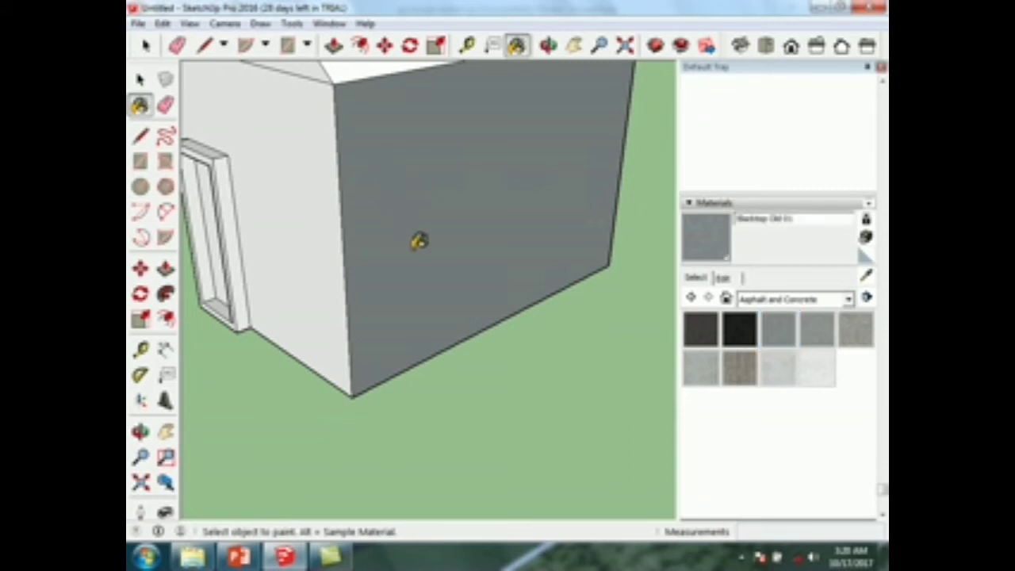
Paint the long side wall with Wood Floor Dark from the Wood materials.
left_click(759, 299)
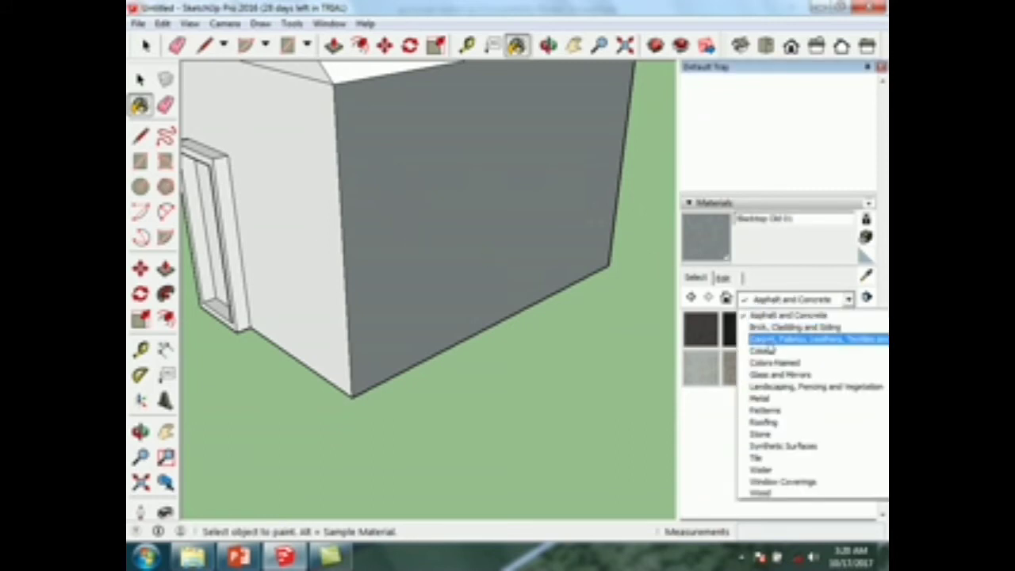
left_click(771, 493)
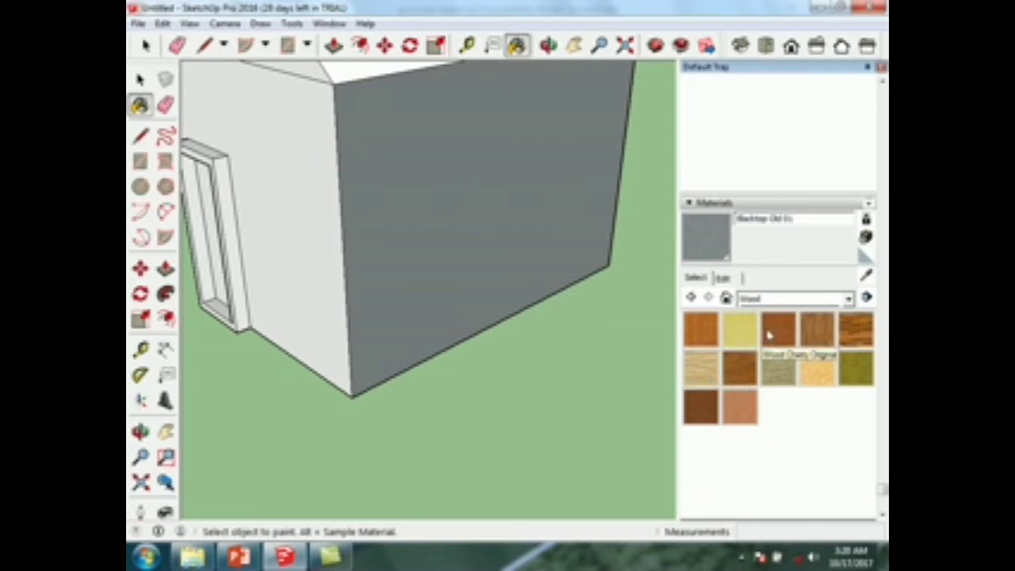
left_click(856, 332)
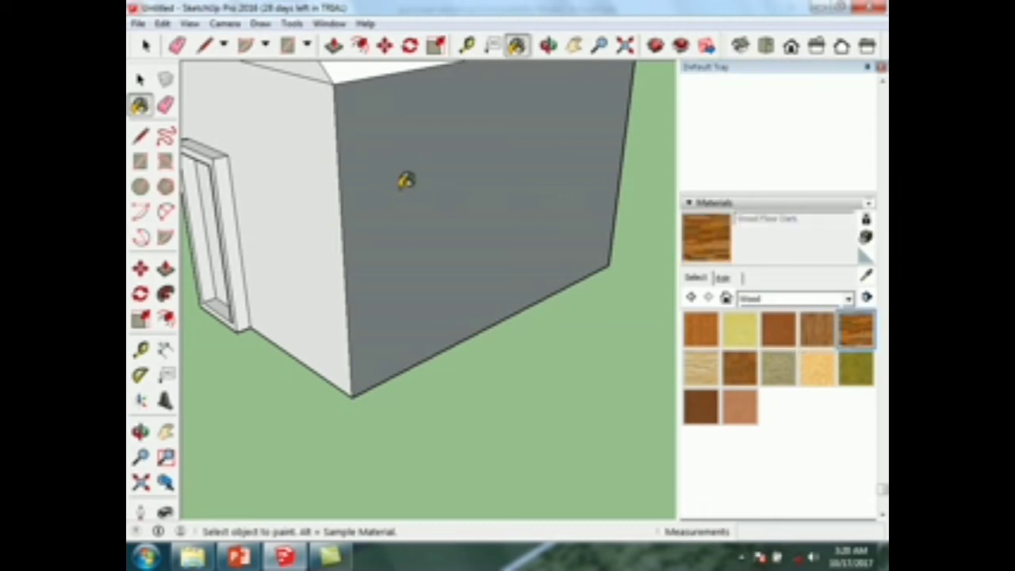
left_click(432, 198)
Examine the wood texture on the long side wall from close up and from farther away.
scroll(444, 205, "up", 10)
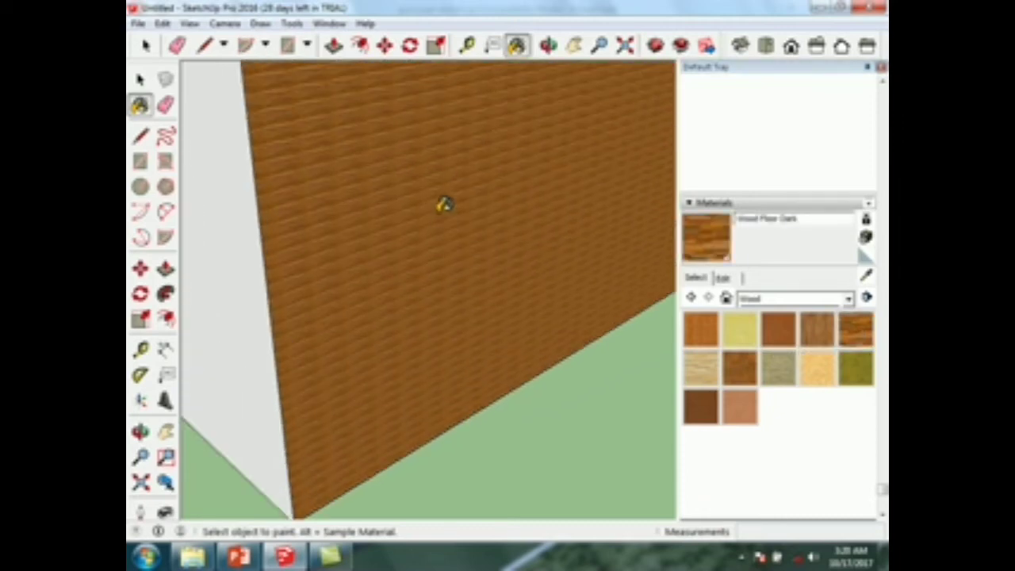
scroll(444, 205, "down", 3)
scroll(444, 204, "up", 3)
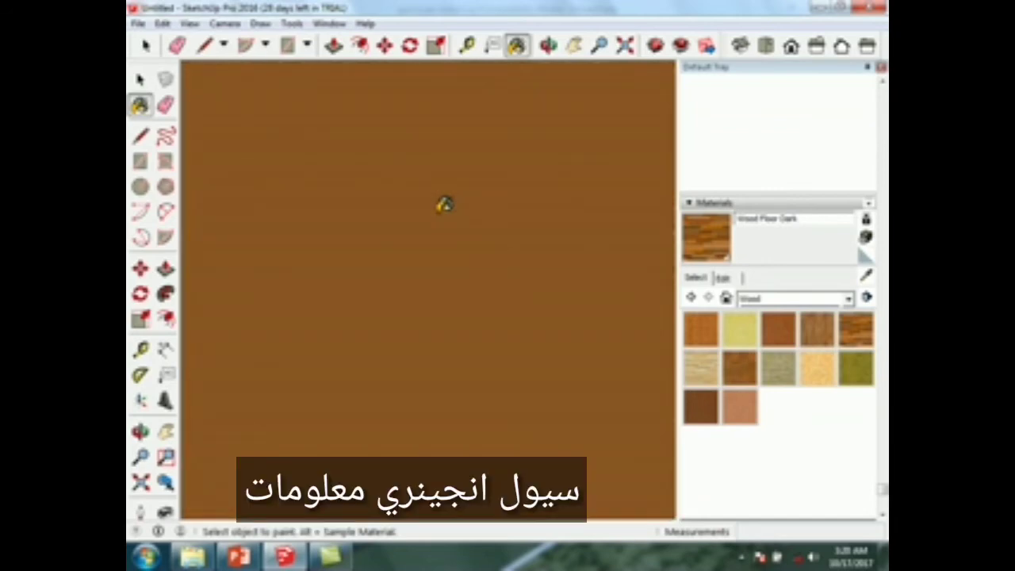
scroll(444, 205, "down", 3)
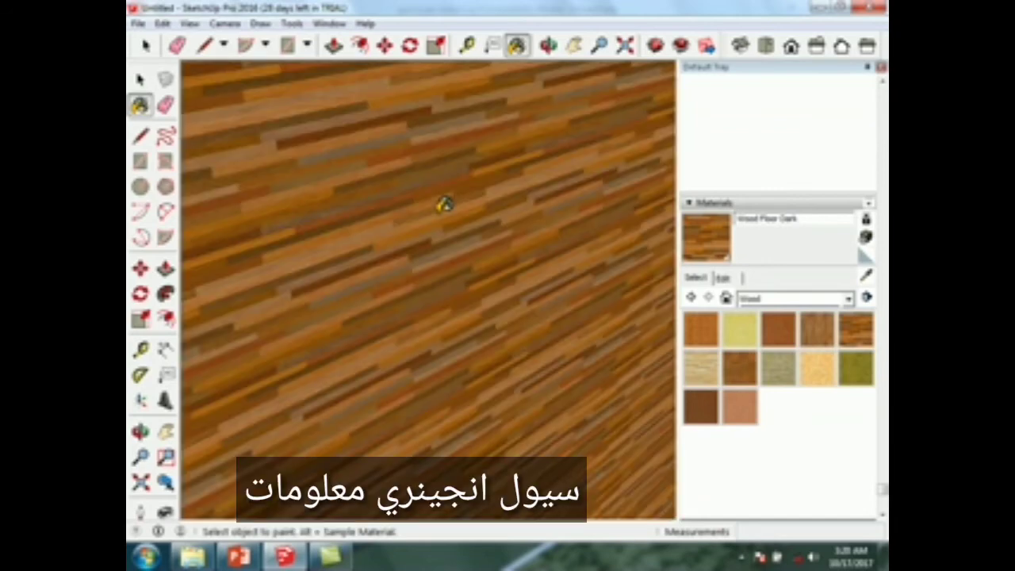
scroll(444, 205, "up", 3)
scroll(444, 204, "down", 8)
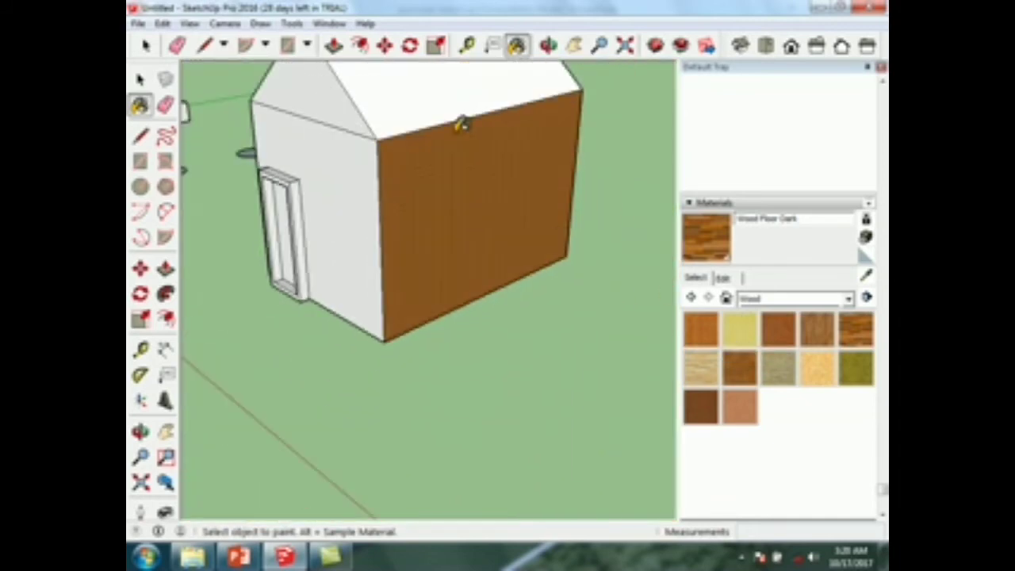
scroll(420, 83, "up", 2)
scroll(461, 185, "up", 4)
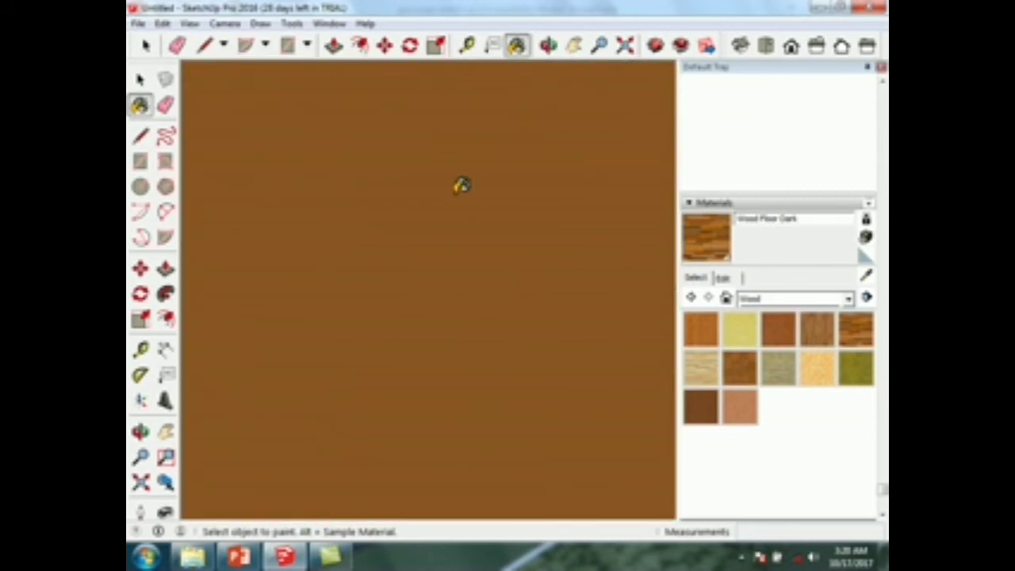
left_click(460, 185)
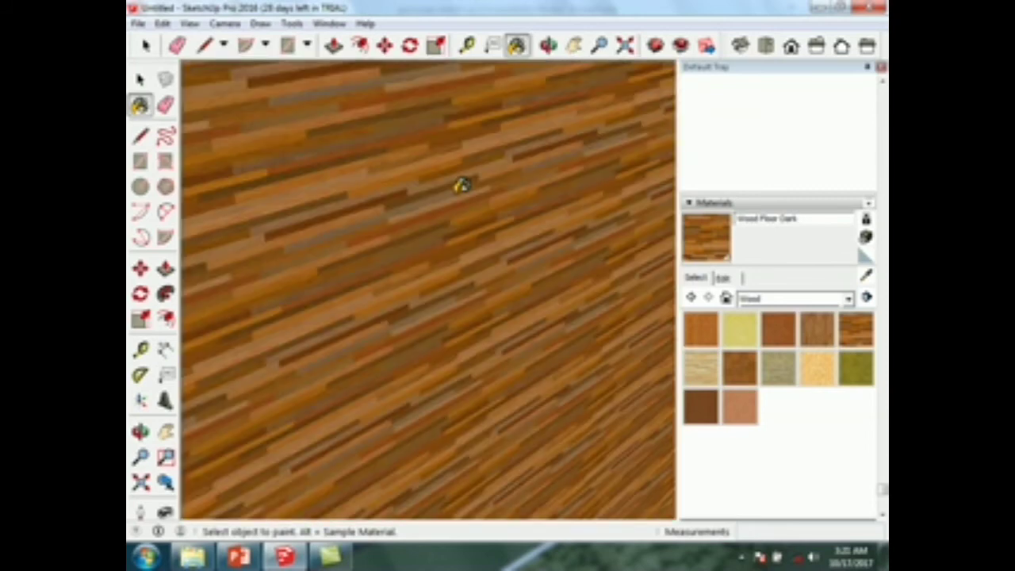
key("ctrl+z")
scroll(460, 185, "down", 5)
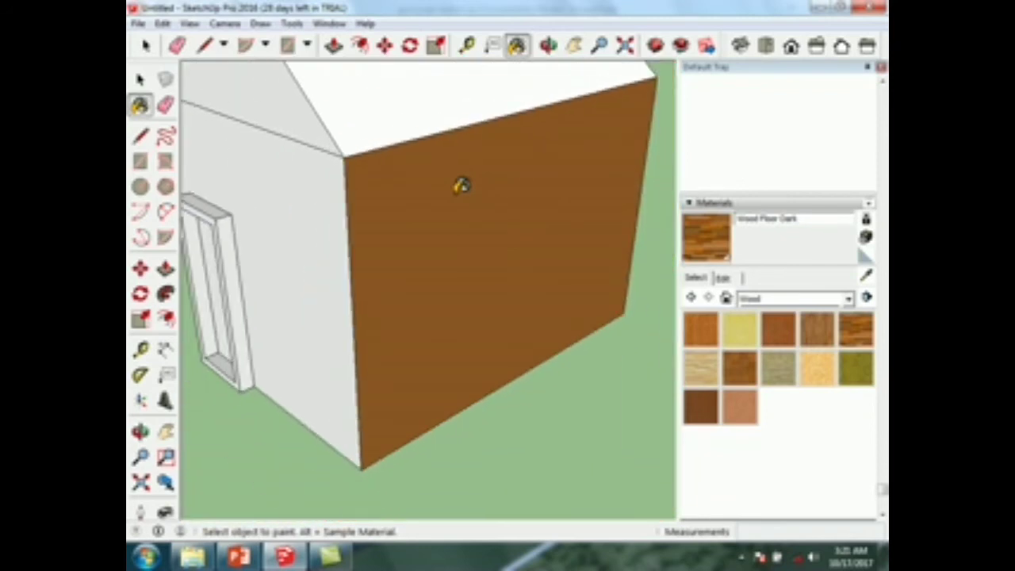
scroll(461, 185, "down", 2)
left_click(461, 185)
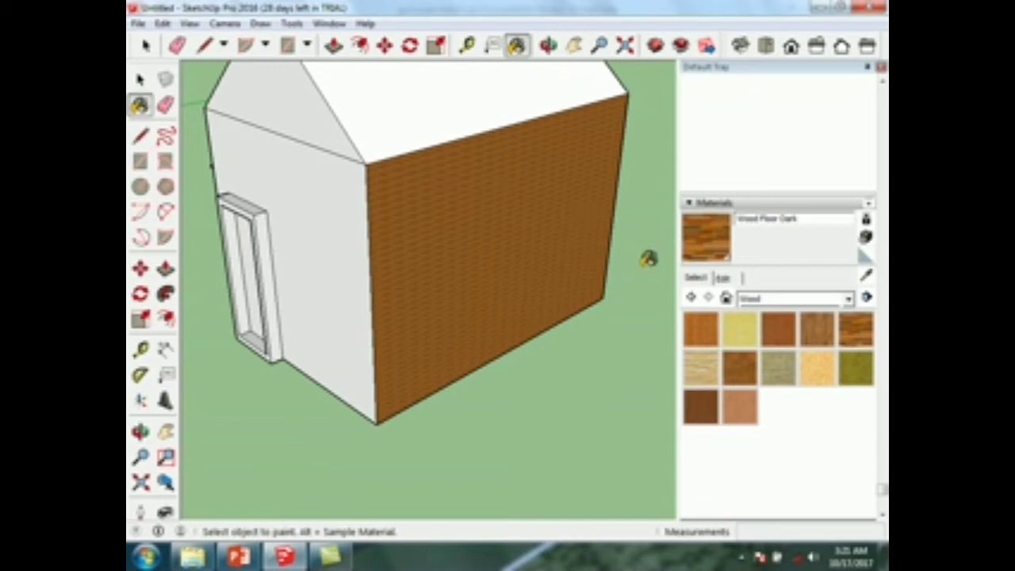
Edit the Wood Floor Dark material and set its texture width to 35 m.
left_click(725, 277)
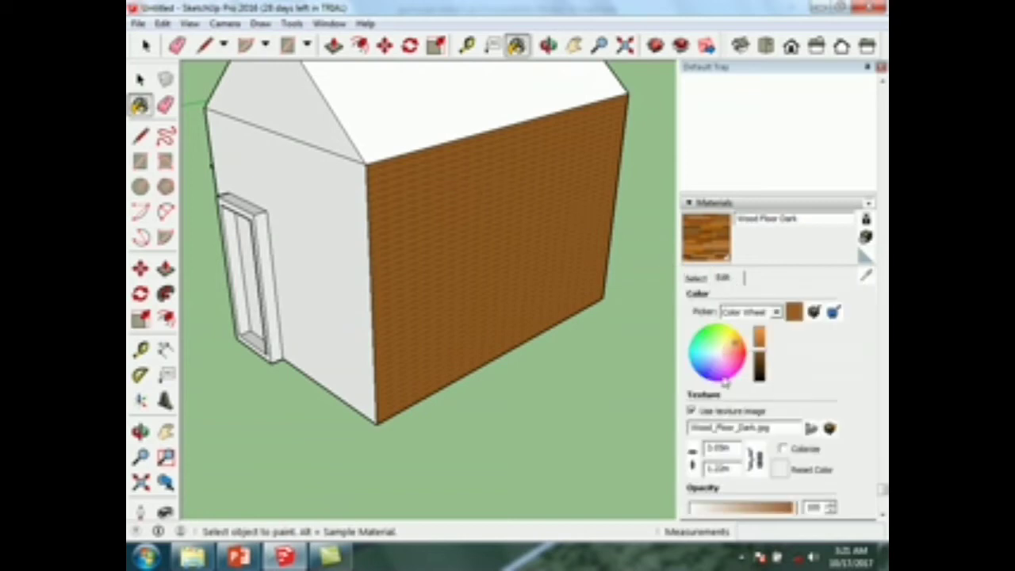
double_click(728, 448)
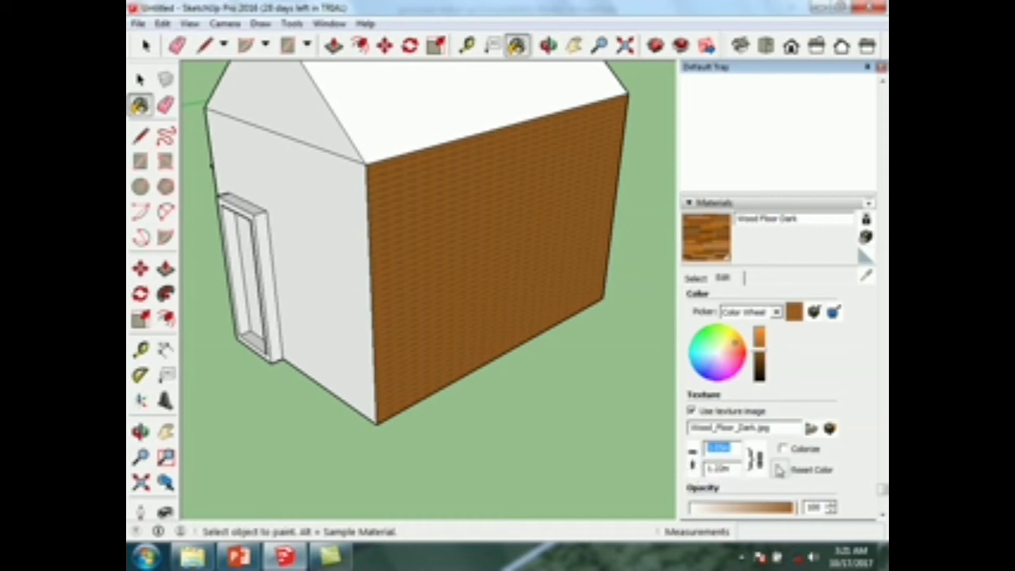
type("30")
key("Return")
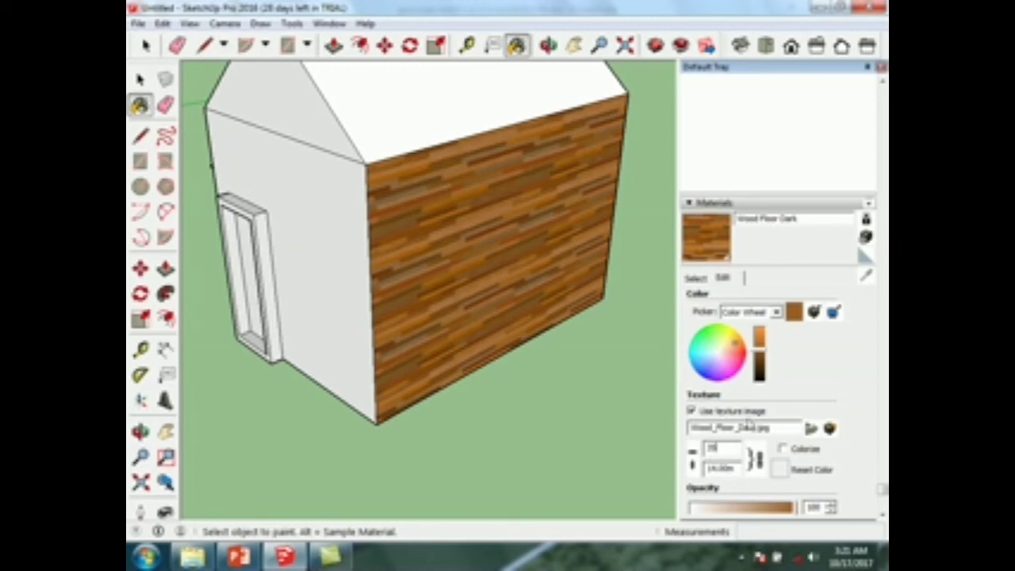
Paint the front wall around the door with Wood Floor Light from the Wood materials.
scroll(539, 274, "down", 1)
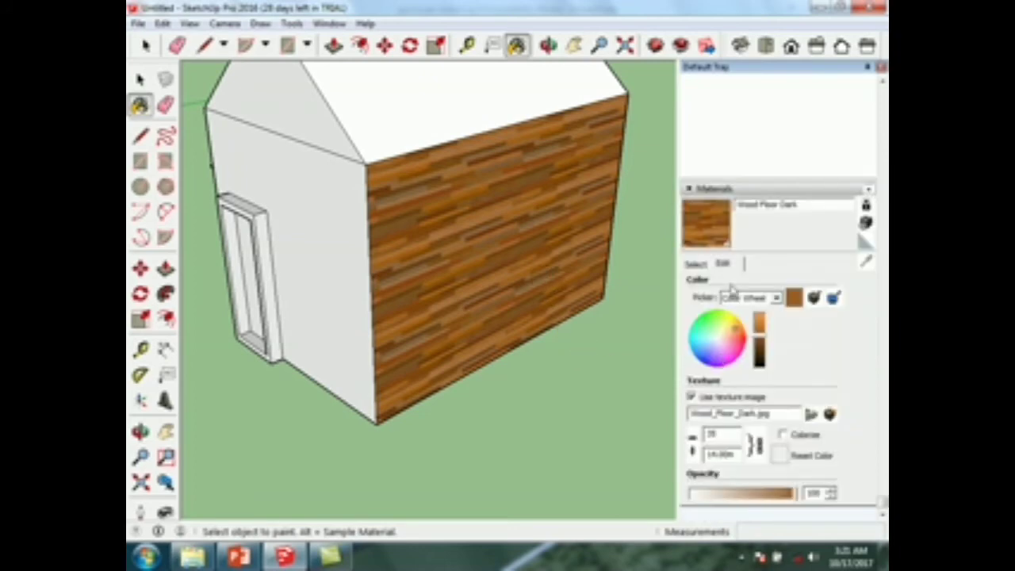
left_click(698, 266)
mouse_move(420, 238)
middle_mouse_down()
mouse_move(317, 265)
mouse_move(354, 265)
middle_mouse_up()
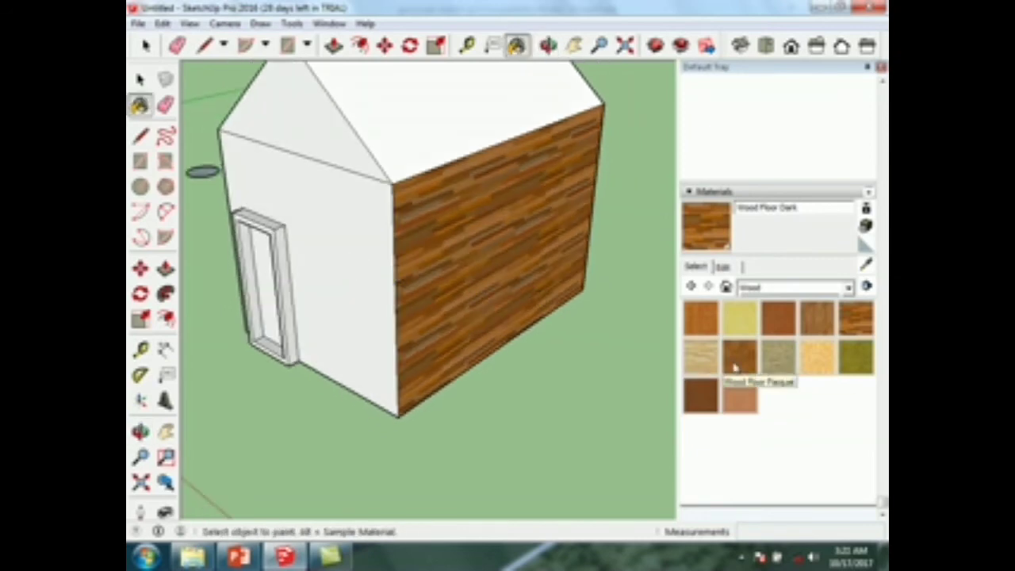
left_click(703, 357)
left_click(331, 216)
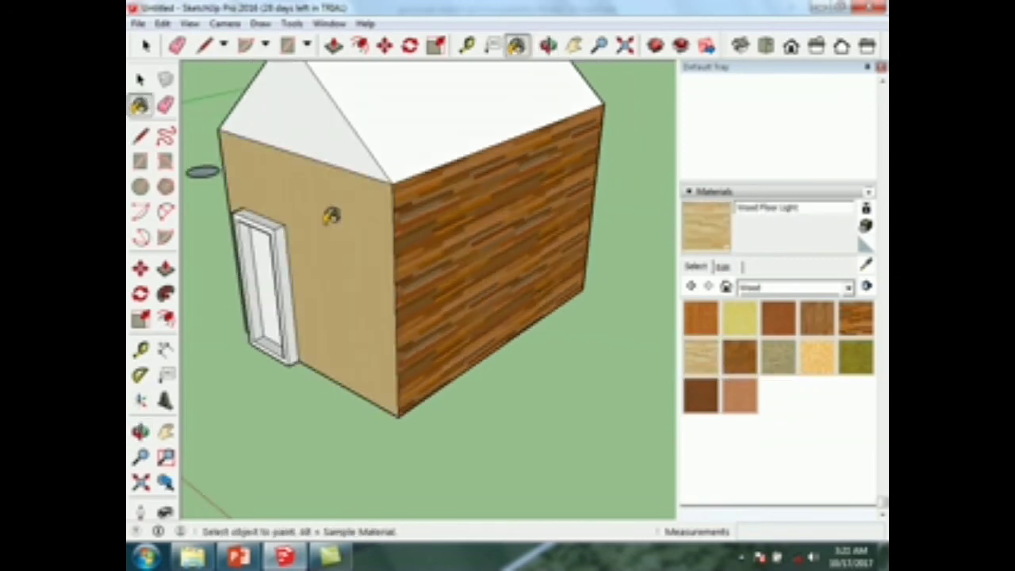
scroll(331, 216, "up", 5)
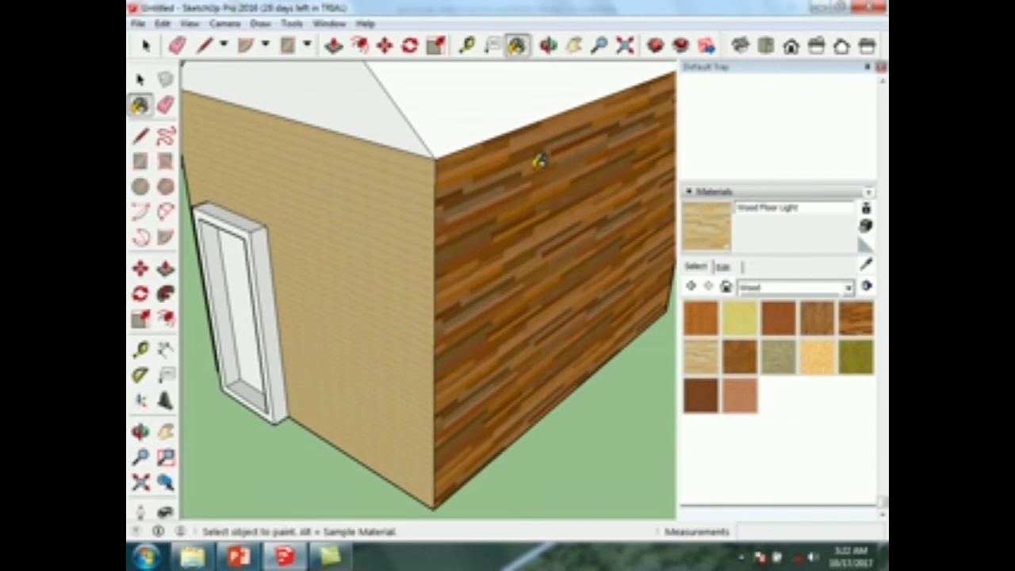
scroll(547, 249, "down", 4)
Paint the roof slope above the dark wood side wall with Roofing Scalloped from the Roofing materials.
left_click(845, 289)
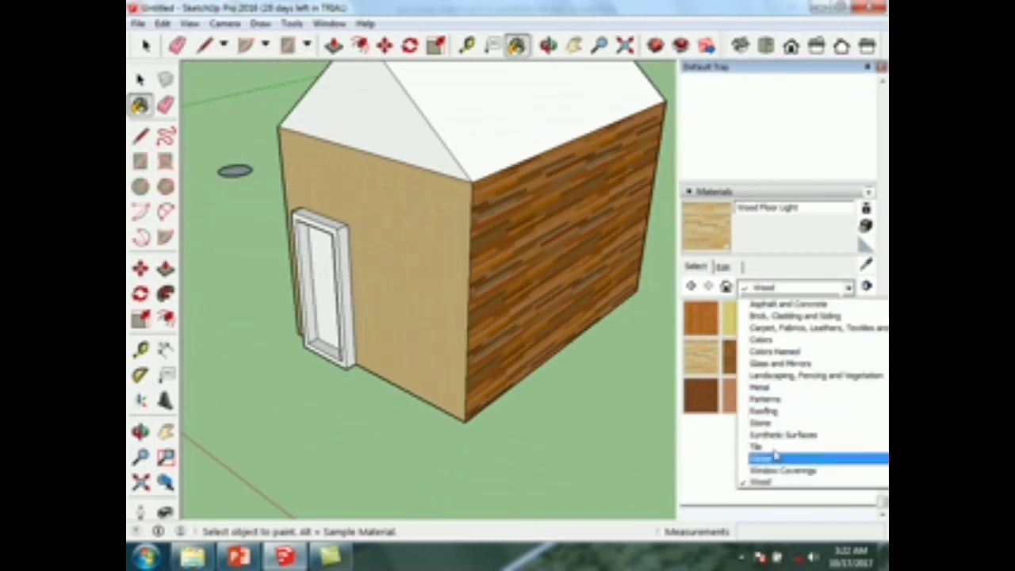
left_click(778, 412)
left_click(740, 318)
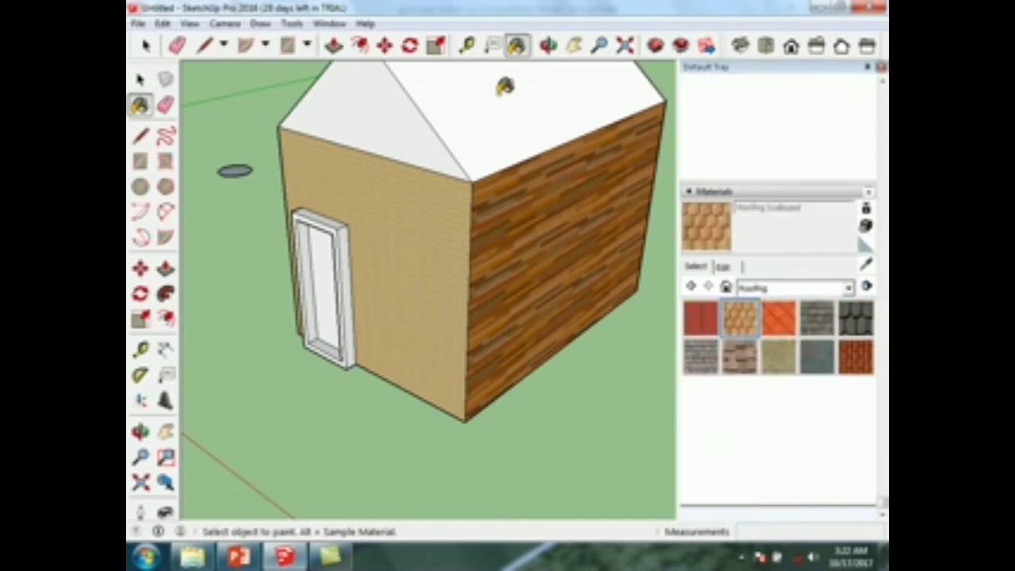
middle_click_drag(485, 384, 597, 69)
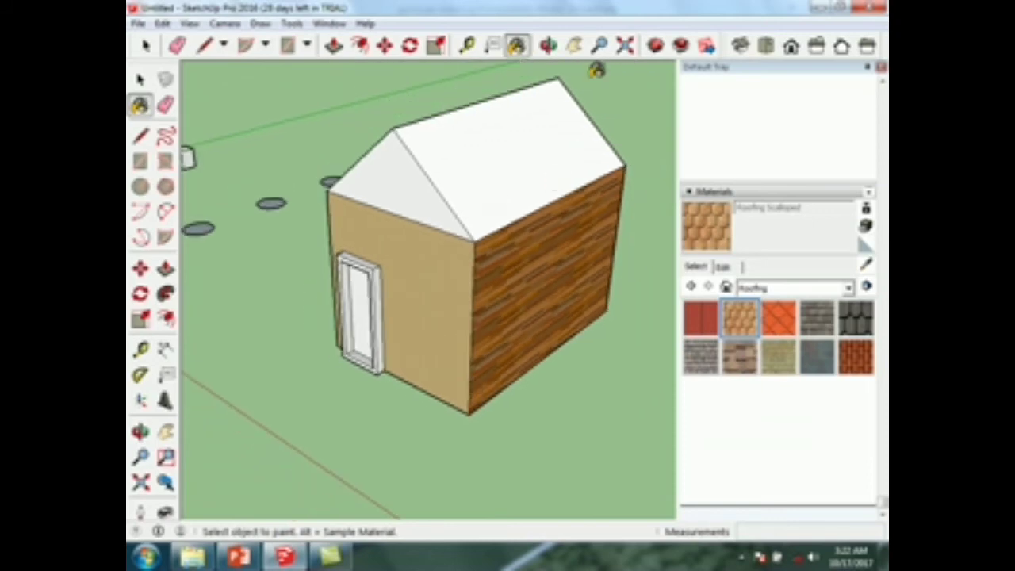
scroll(597, 70, "up", 3)
scroll(410, 231, "up", 2)
left_click(414, 232)
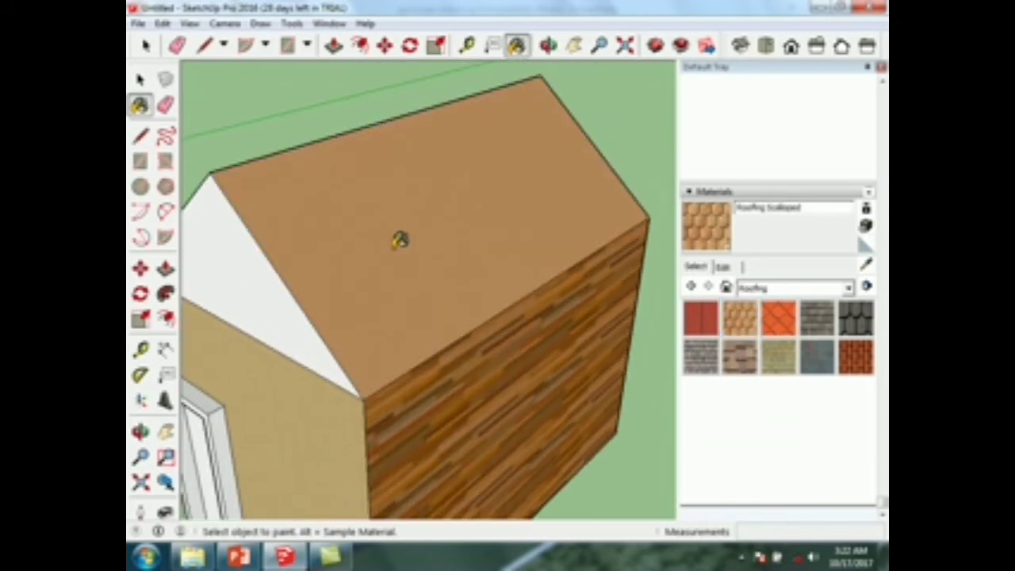
Edit the Roofing Scalloped material and set its texture width to 20 m.
left_click(722, 267)
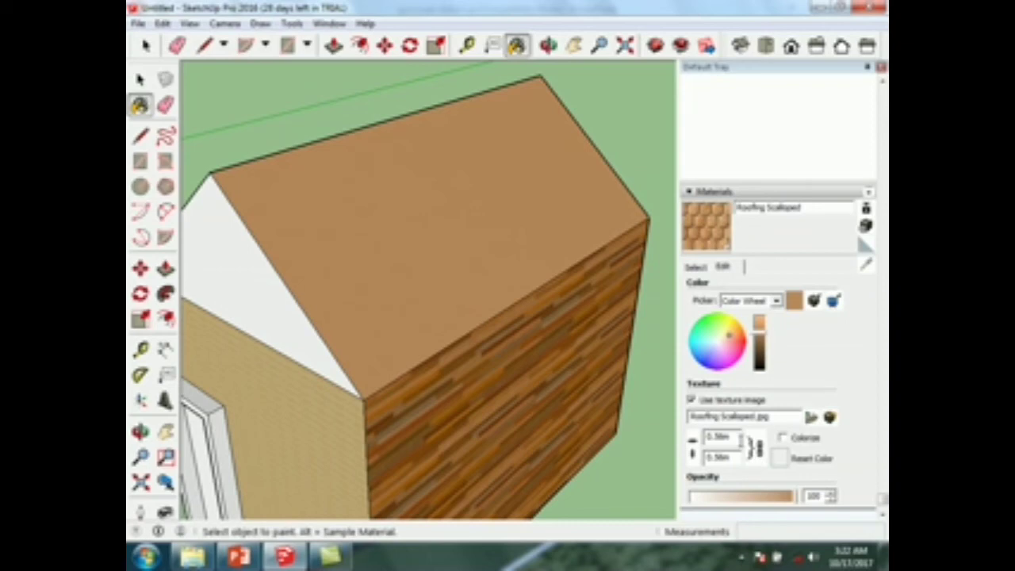
left_click_drag(741, 437, 705, 437)
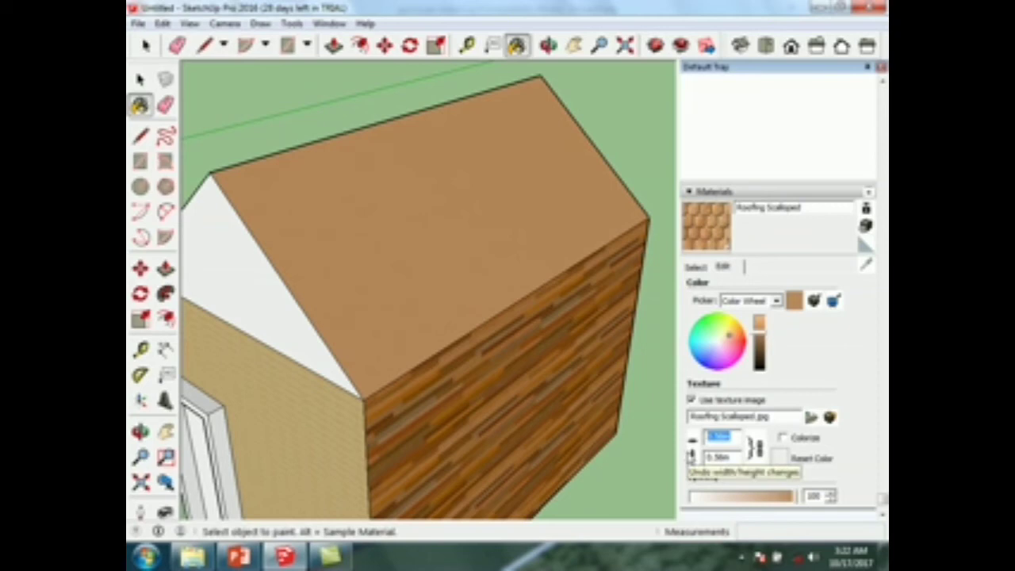
type("10")
key("Return")
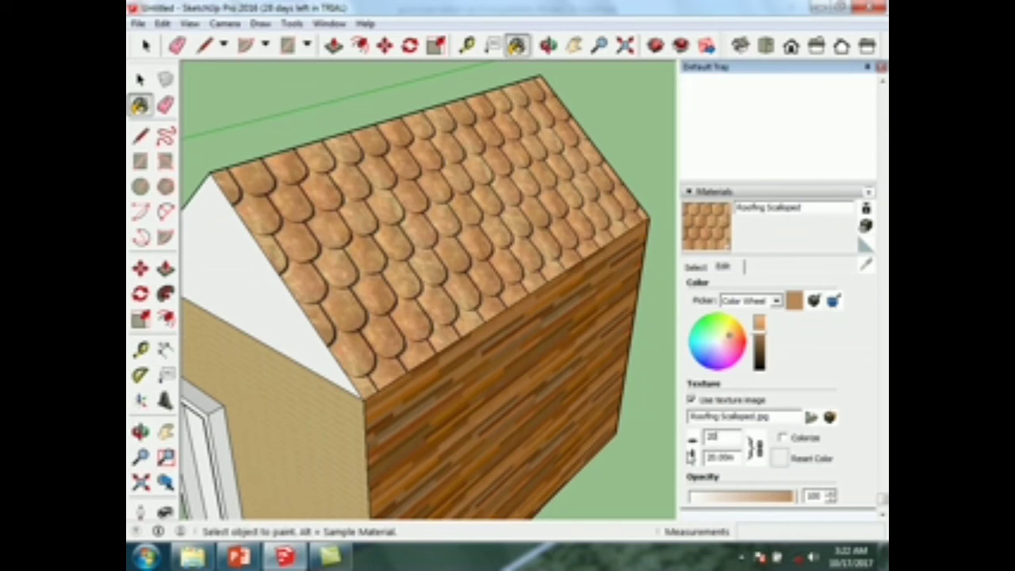
Paint the opposite, still unpainted roof slope with Roofing Shingles Variable.
left_click(696, 269)
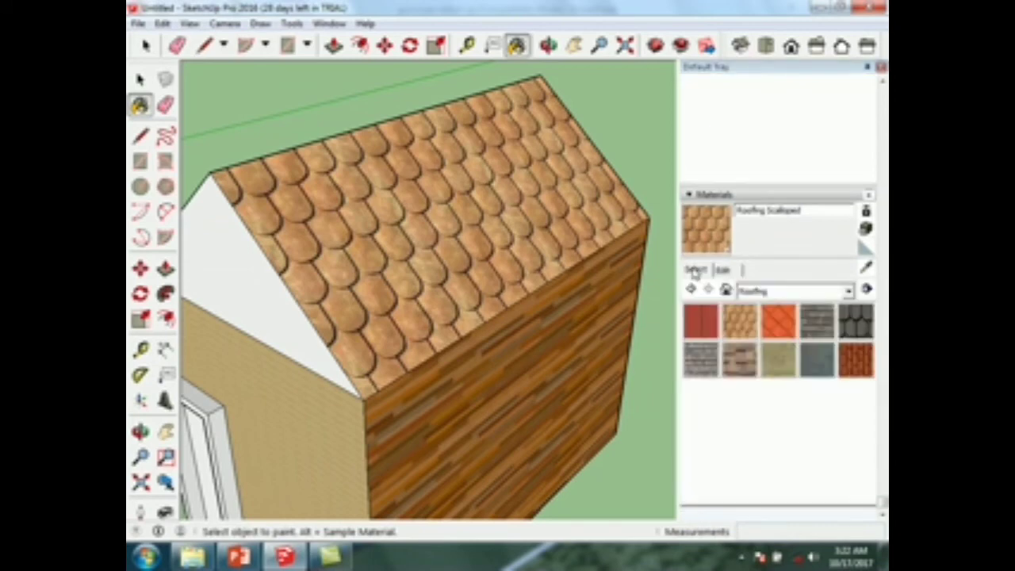
left_click(740, 359)
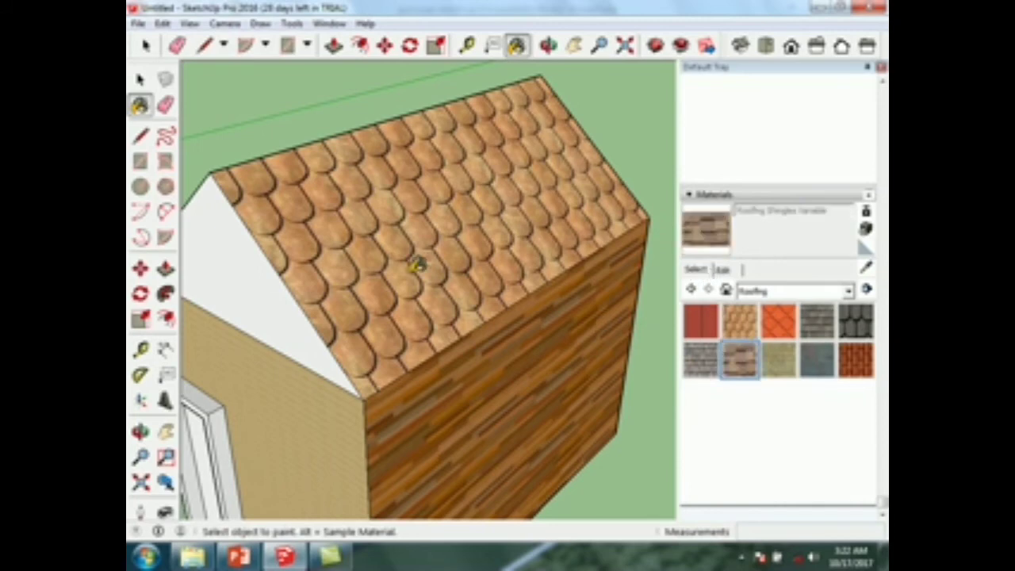
middle_click_drag(460, 265, 421, 220)
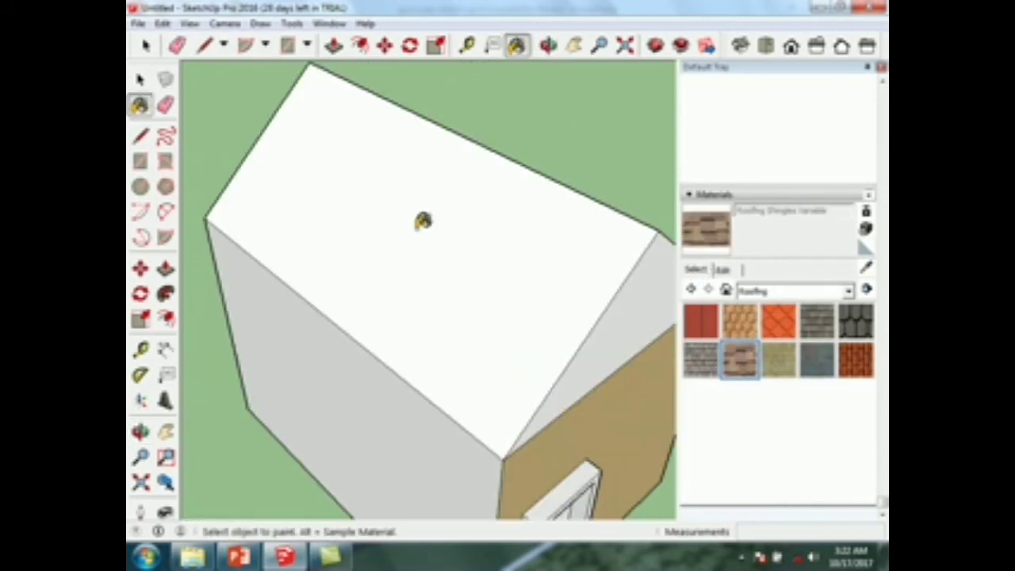
left_click(467, 226)
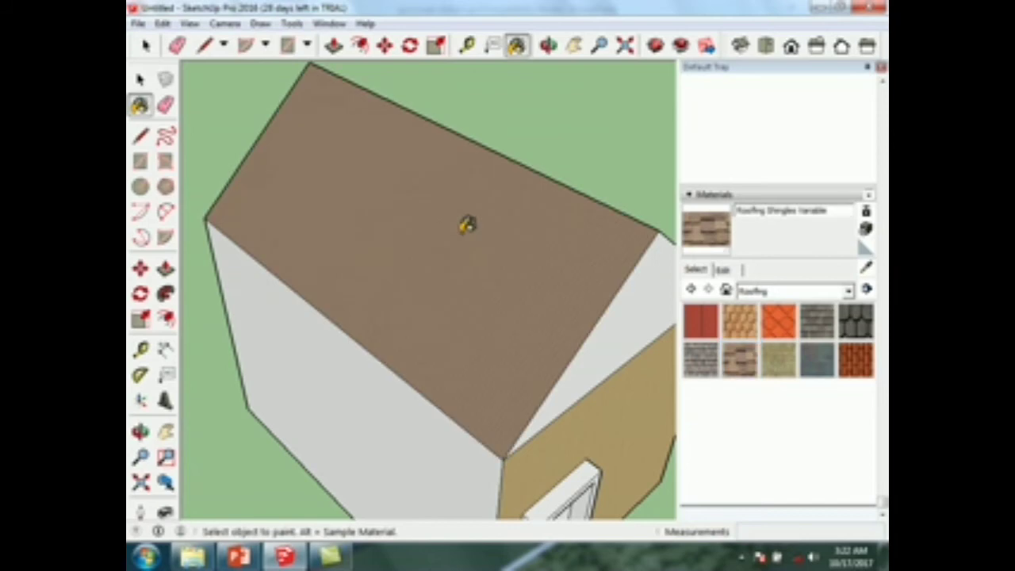
Edit the Roofing Shingles Variable material and set its texture width to 20 m.
left_click(733, 271)
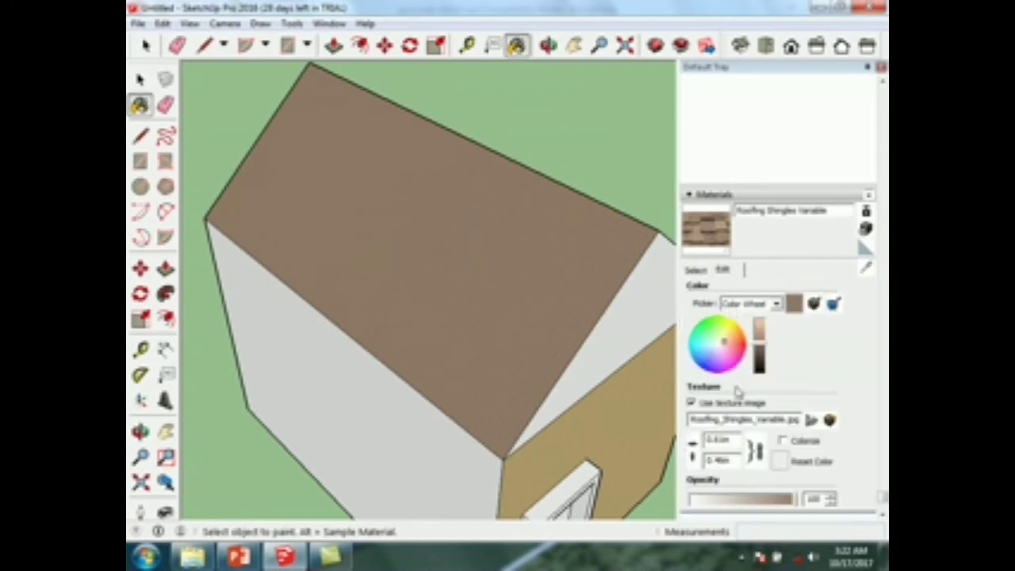
double_click(718, 438)
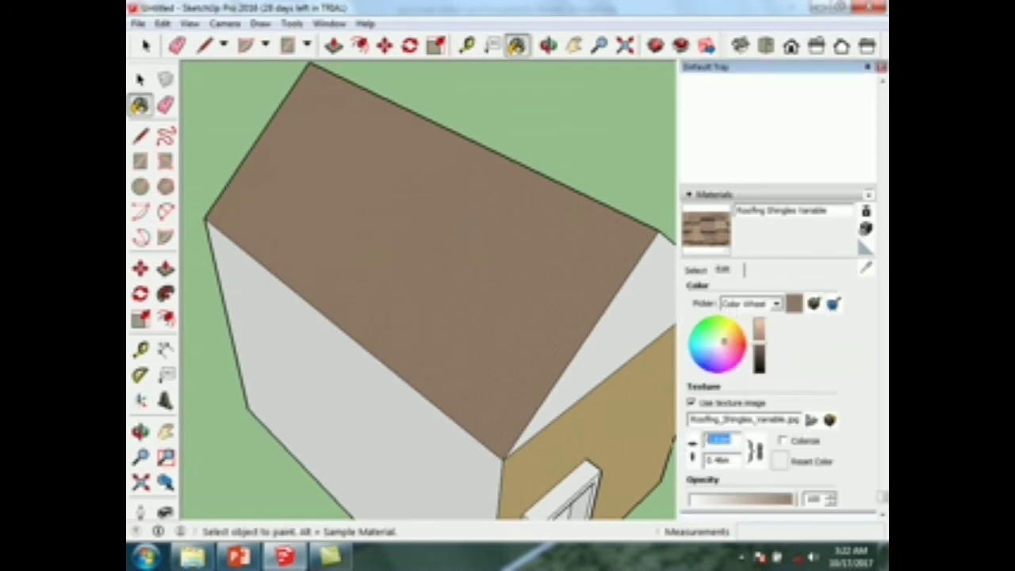
type("10")
key("Return")
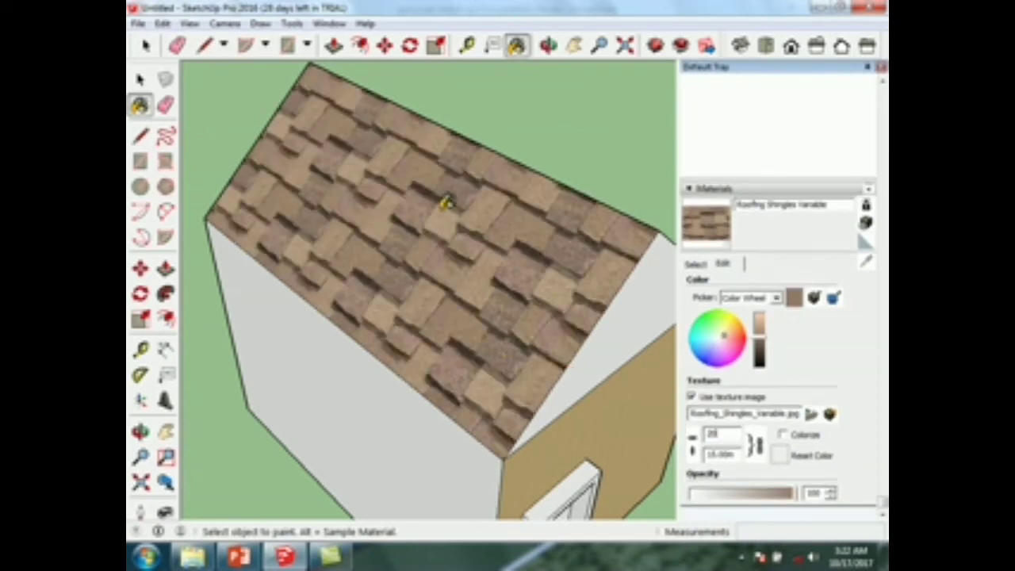
type("20\\")
key("Return")
left_click(499, 321)
Return to the material library and show the Glass and Mirrors collection, with the front door in close view.
left_click(696, 264)
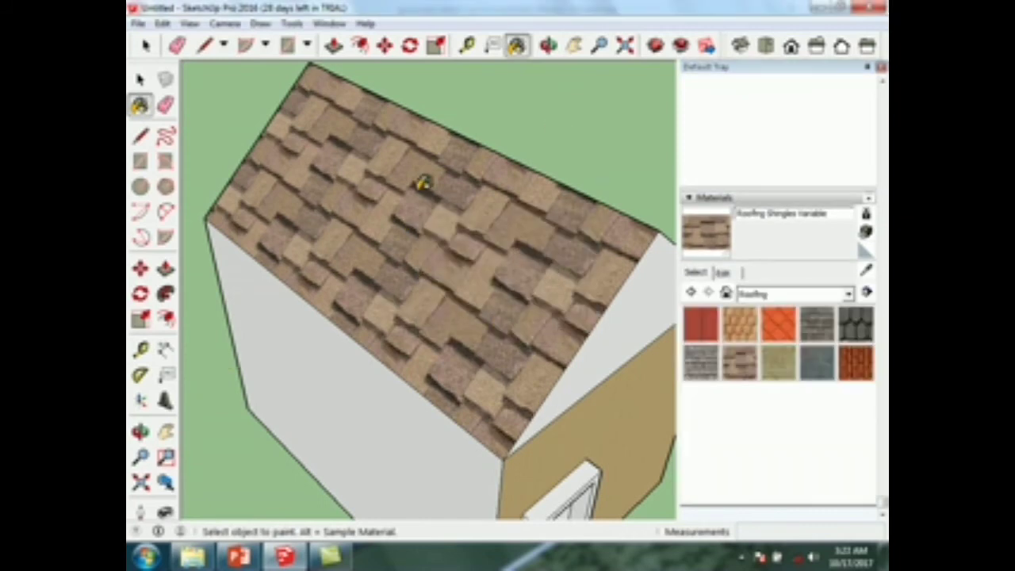
scroll(397, 221, "down", 3)
mouse_move(492, 432)
middle_mouse_down()
mouse_move(483, 444)
mouse_move(379, 312)
mouse_move(279, 344)
mouse_move(264, 328)
middle_mouse_up()
scroll(437, 430, "up", 5)
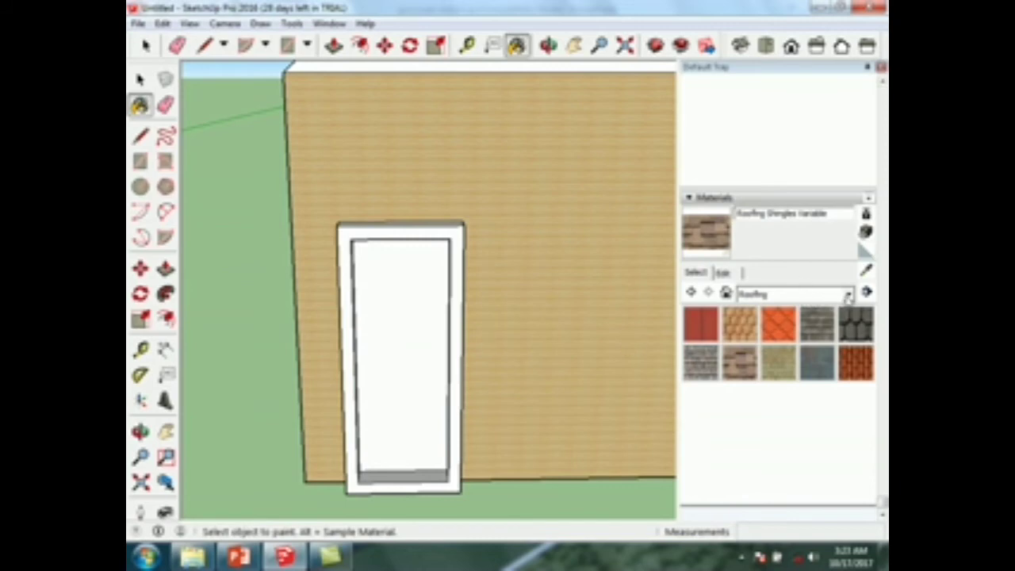
left_click(847, 294)
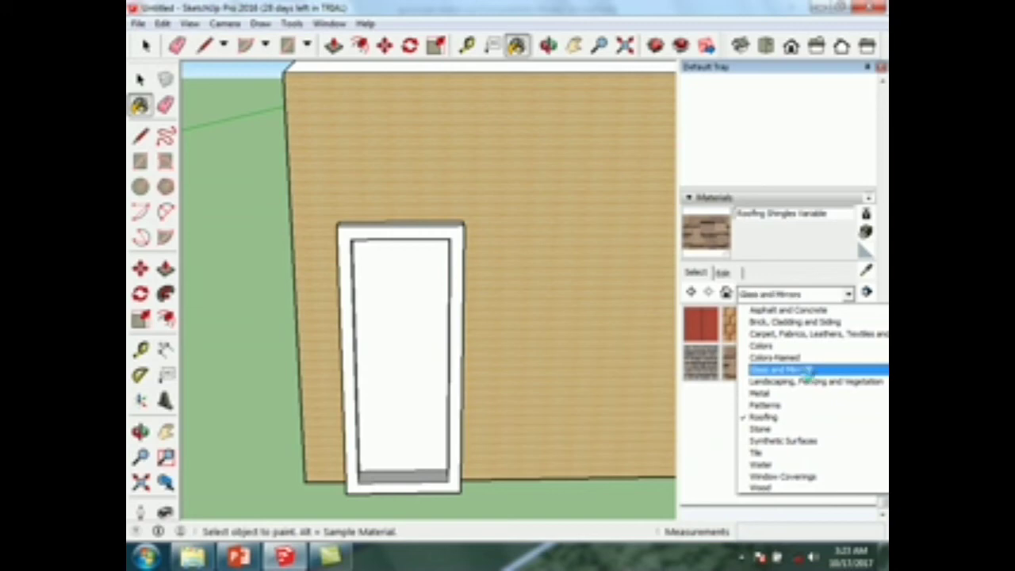
left_click(808, 372)
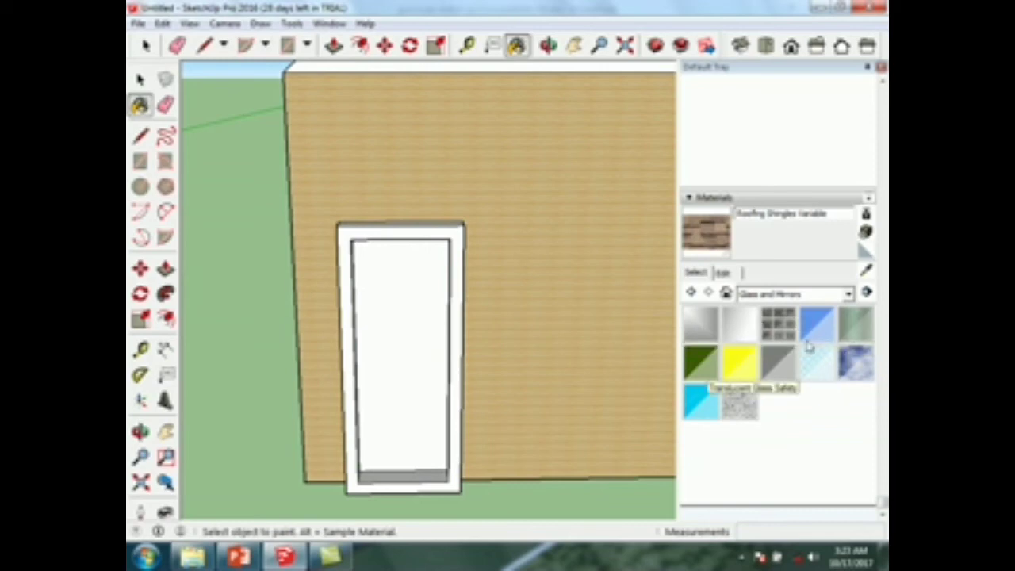
Paint the door's inner panel with Mirror 01 and examine its texture from close up.
left_click(700, 323)
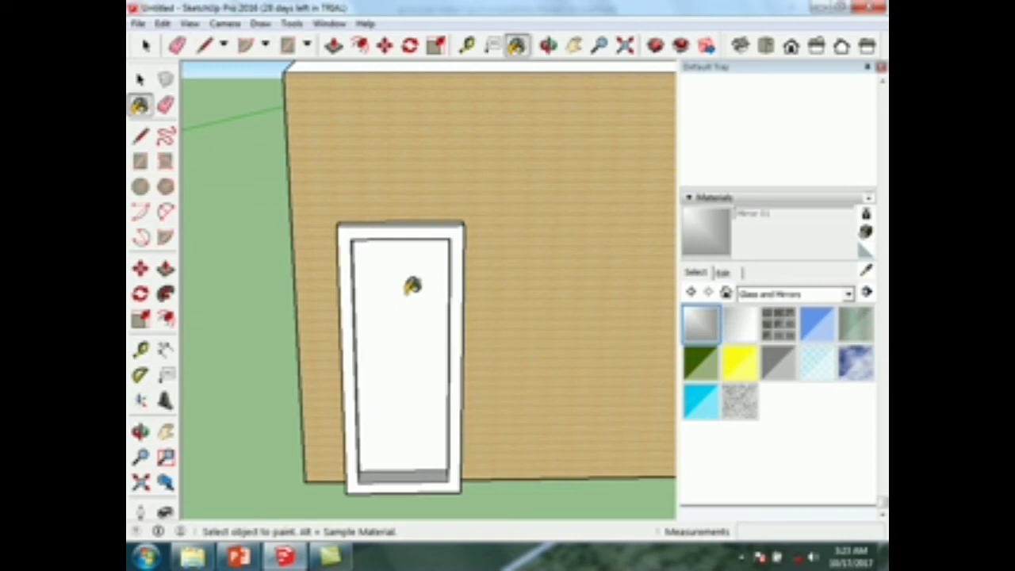
left_click(412, 286)
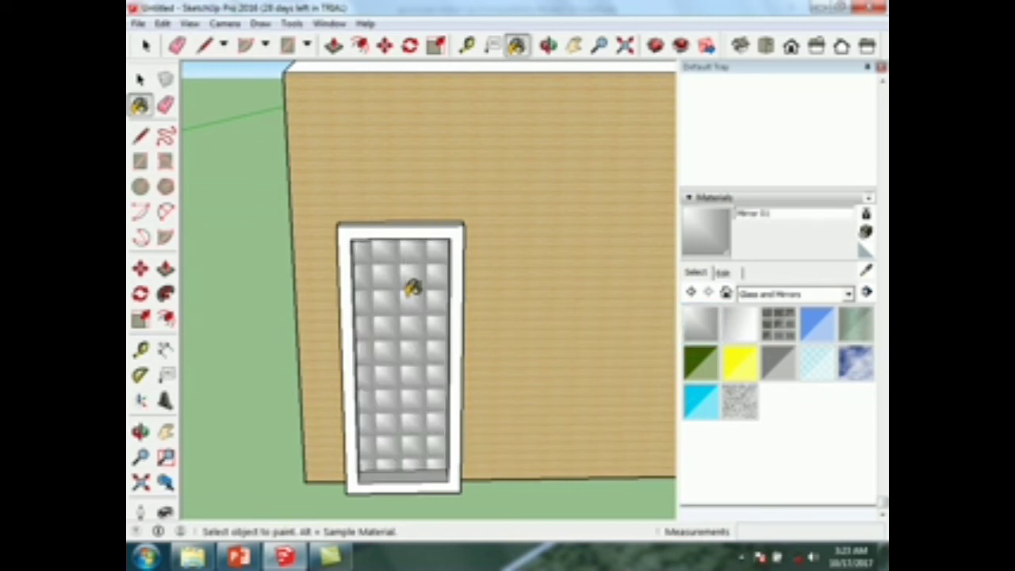
scroll(418, 346, "up", 5)
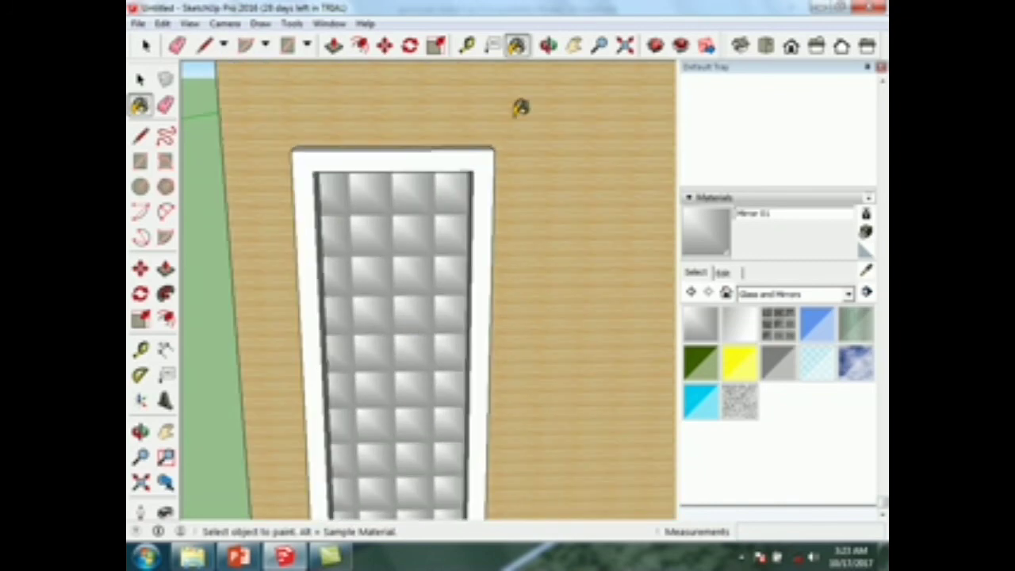
scroll(519, 106, "down", 3)
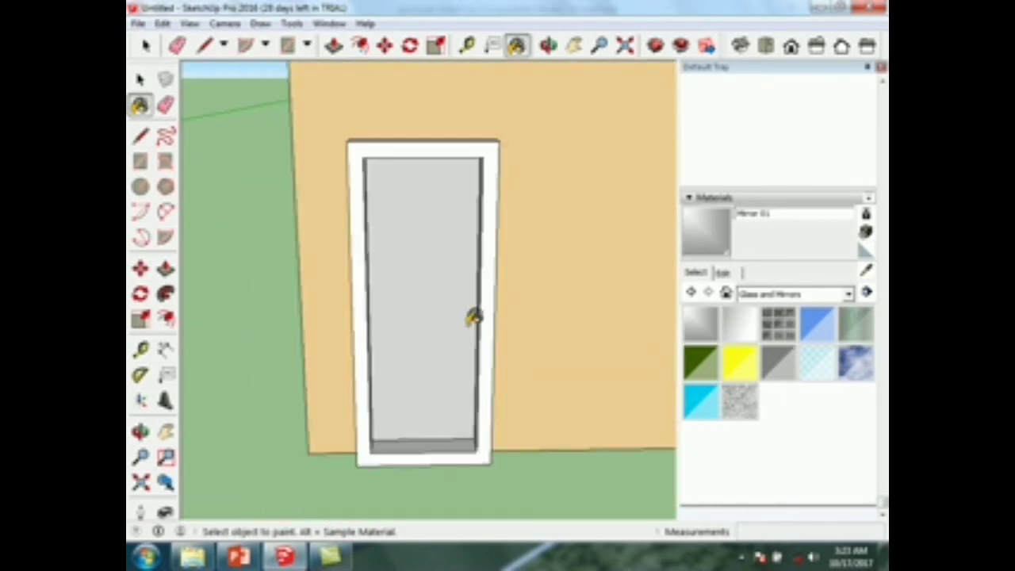
scroll(471, 315, "up", 5)
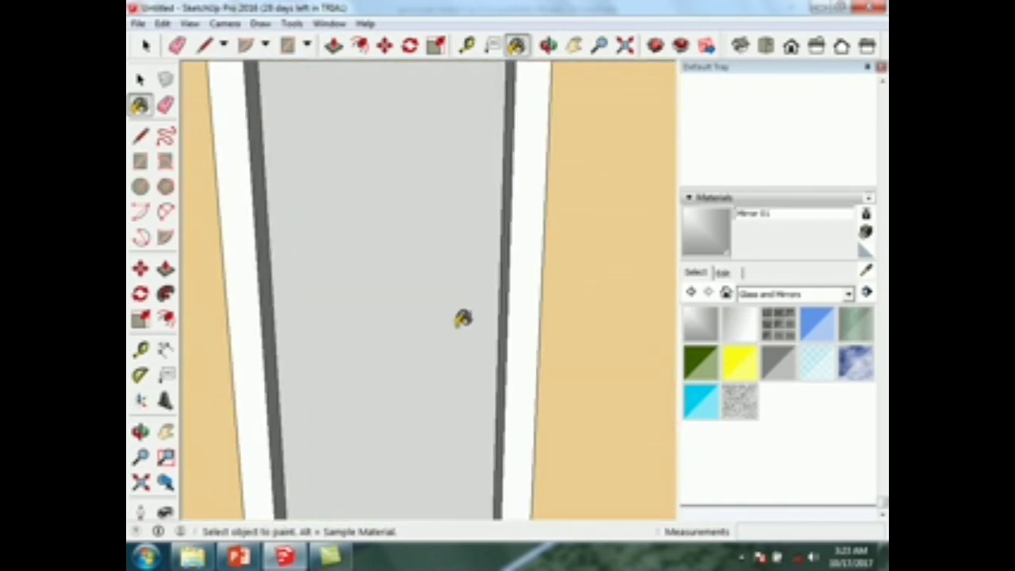
scroll(462, 318, "down", 1)
scroll(463, 317, "down", 1)
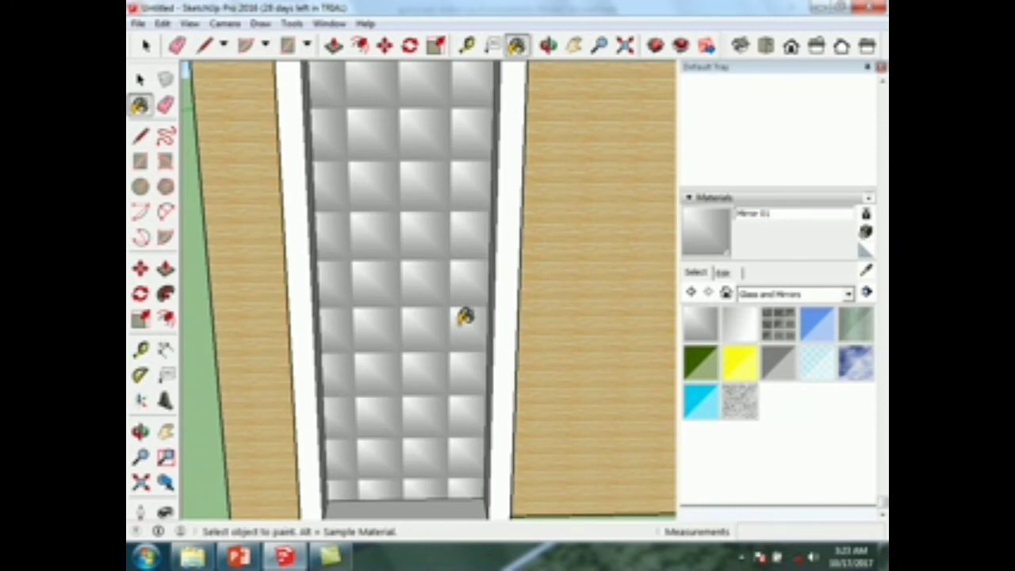
Repaint the door panel with Translucent Glass Gray and look through it into the house from an angle.
left_click(776, 363)
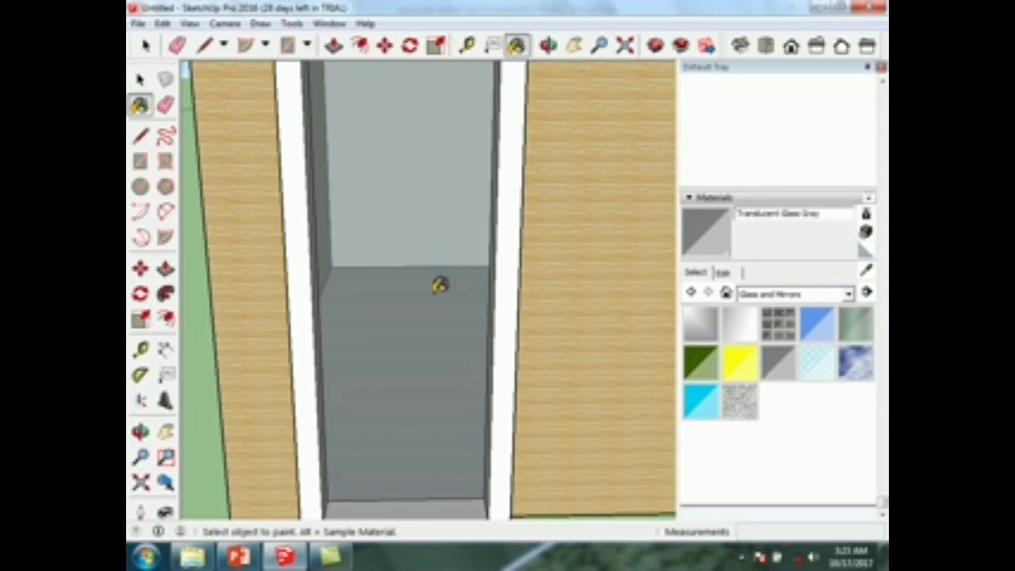
key("o")
mouse_move(388, 330)
left_mouse_down()
mouse_move(328, 340)
mouse_move(380, 330)
left_mouse_up()
key("b")
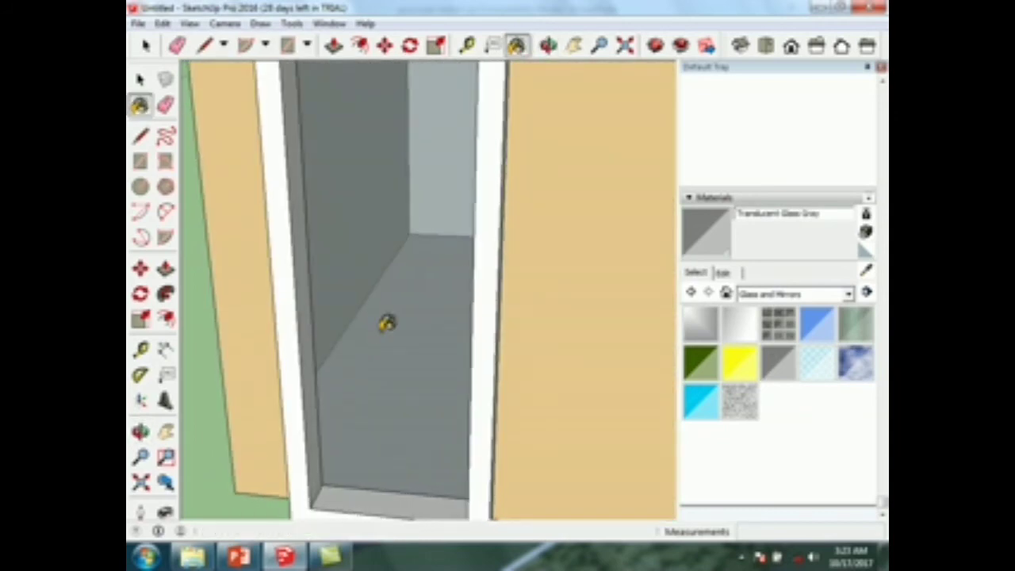
scroll(420, 214, "up", 2)
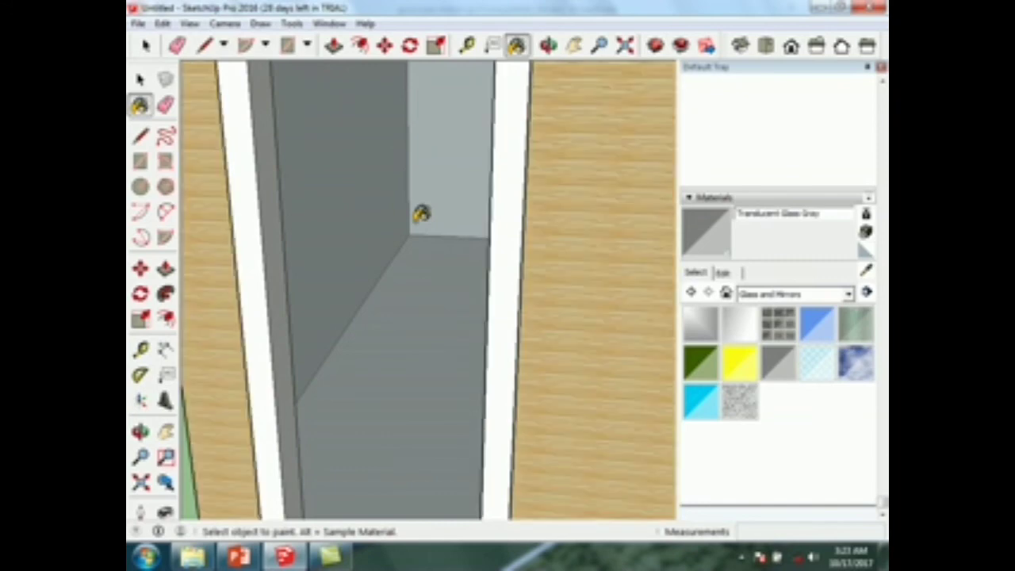
scroll(420, 212, "down", 2)
Try Translucent Glass Sky Reflection and Translucent Glass Blue on the door panel.
left_click(856, 362)
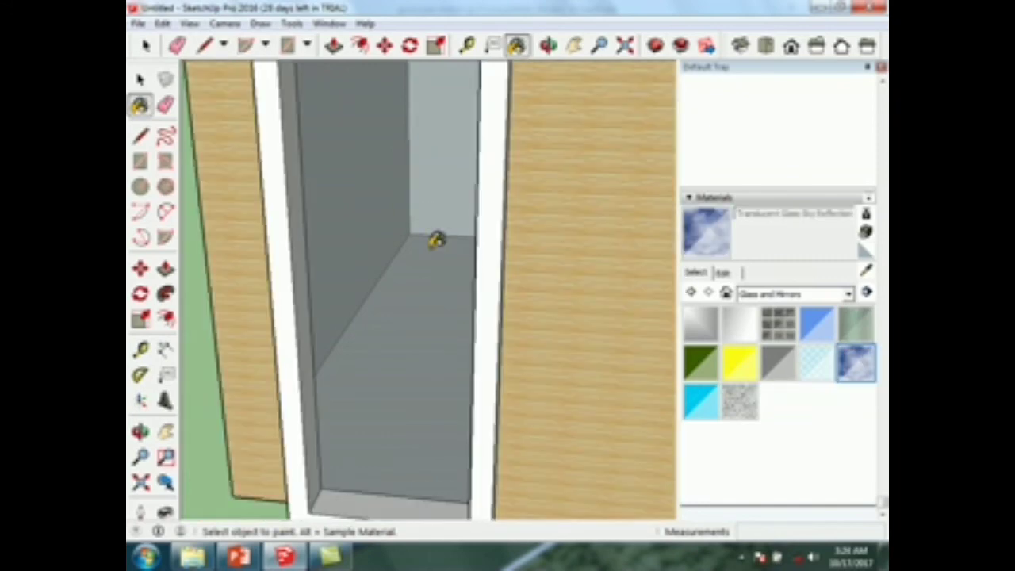
left_click(429, 299)
scroll(419, 254, "up", 2)
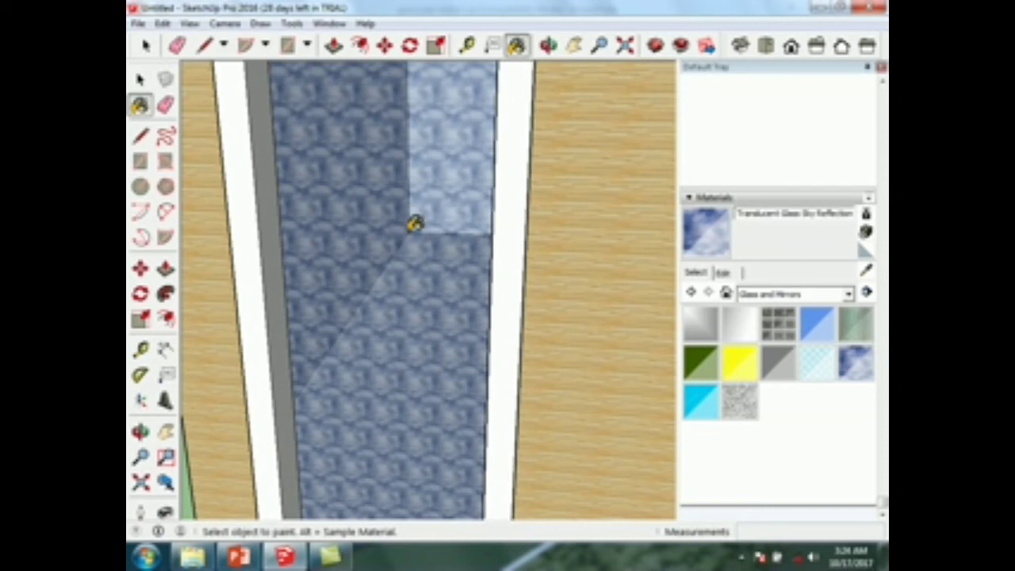
left_click(822, 323)
left_click(447, 273)
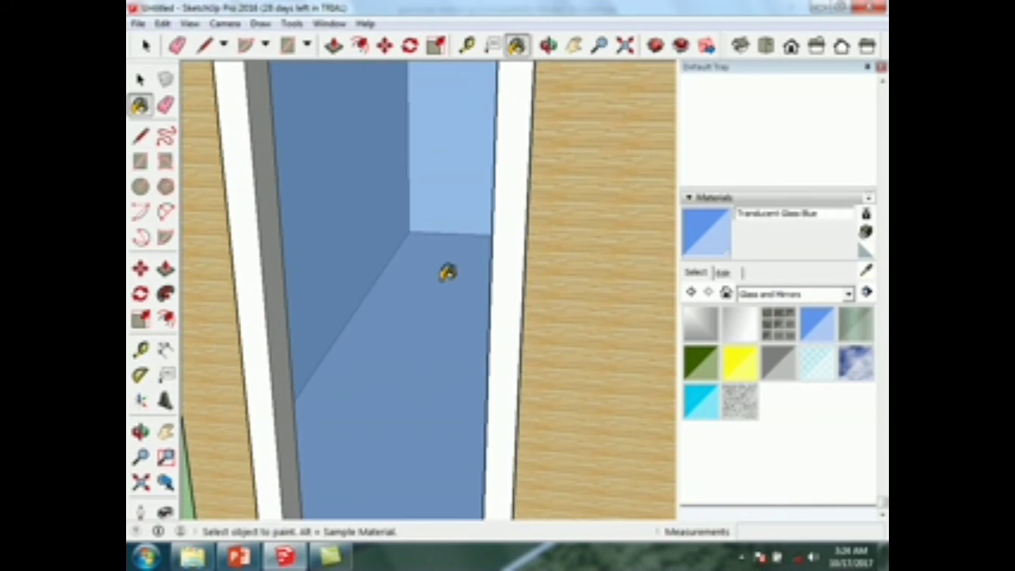
Paint the door panel with Translucent Resin Crush Gray and inspect its texture from near and far.
left_click(740, 402)
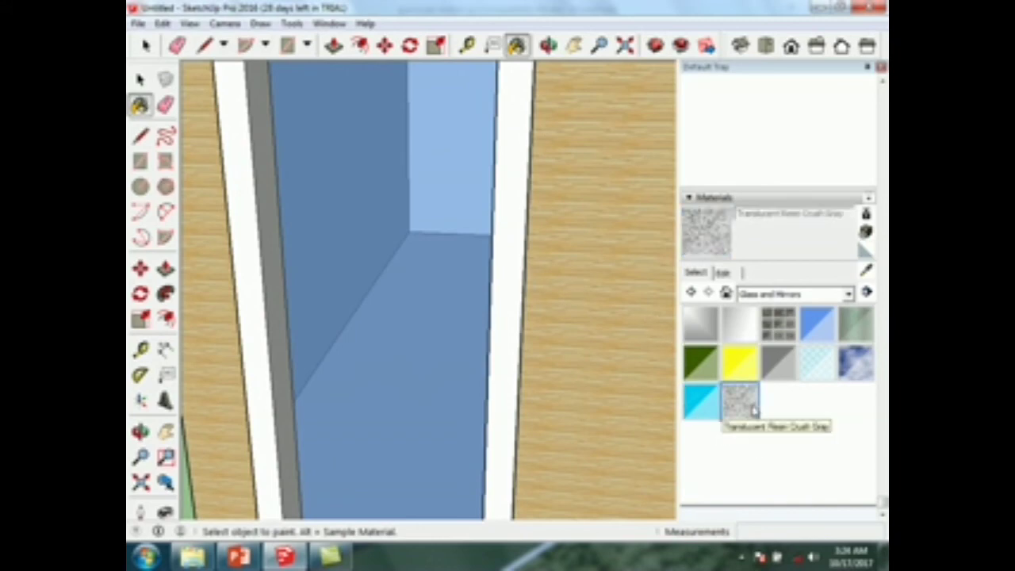
left_click(476, 366)
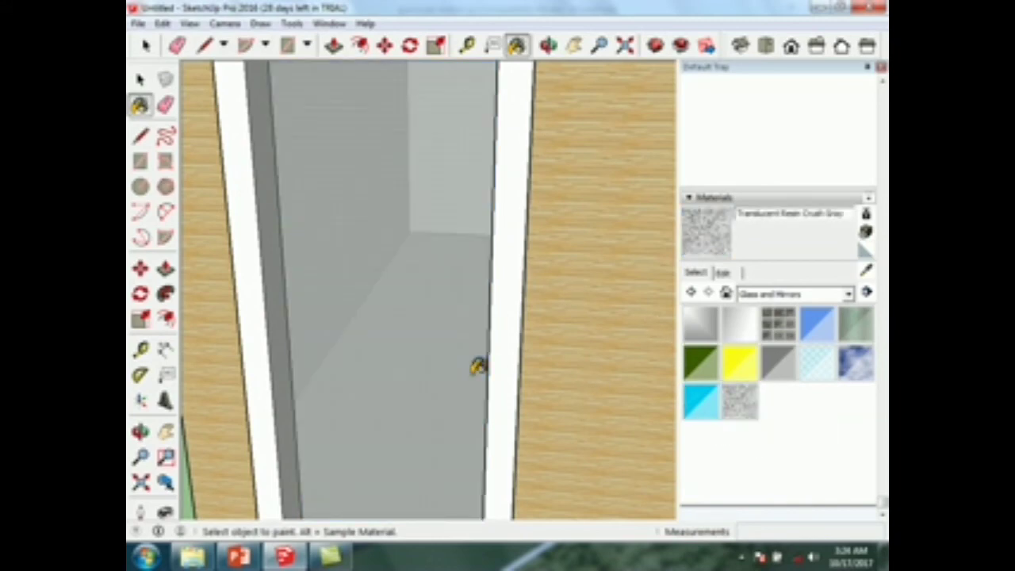
scroll(398, 230, "up", 5)
scroll(398, 231, "up", 2)
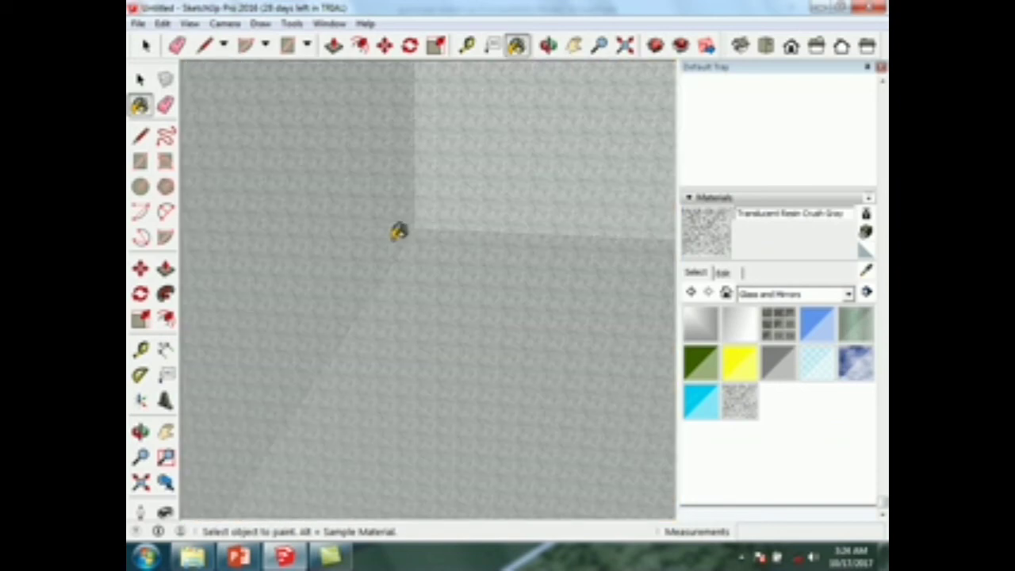
scroll(398, 231, "down", 3)
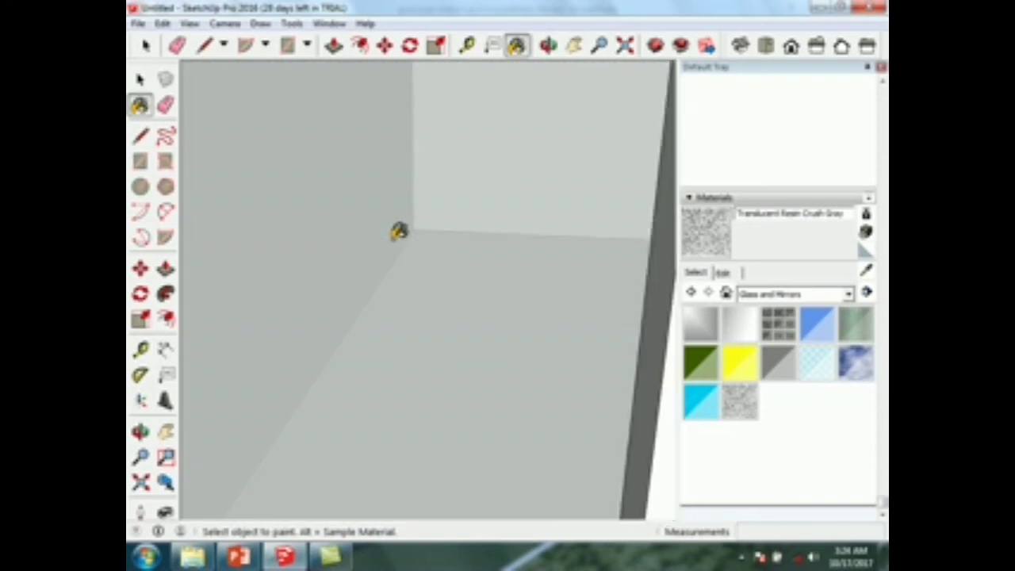
scroll(422, 309, "down", 5)
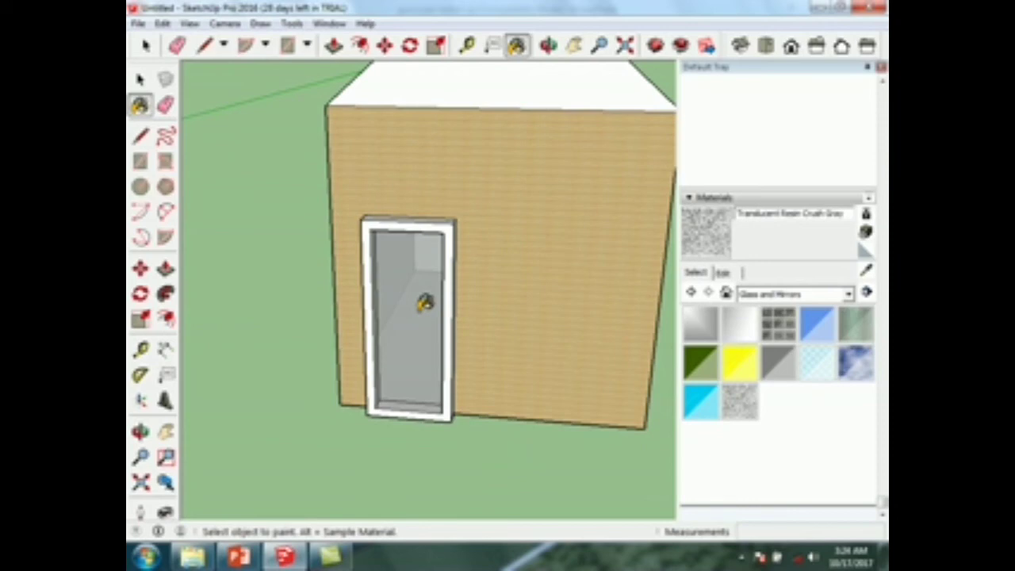
Paint the house's front gable with Metal Steel Textured White and inspect its texture from close up.
left_click(820, 295)
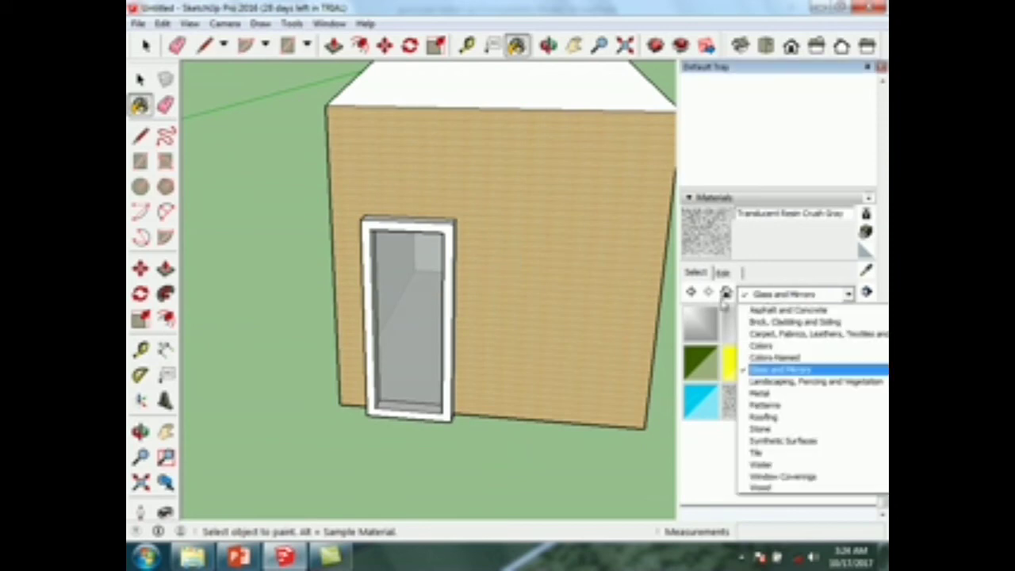
left_click(760, 392)
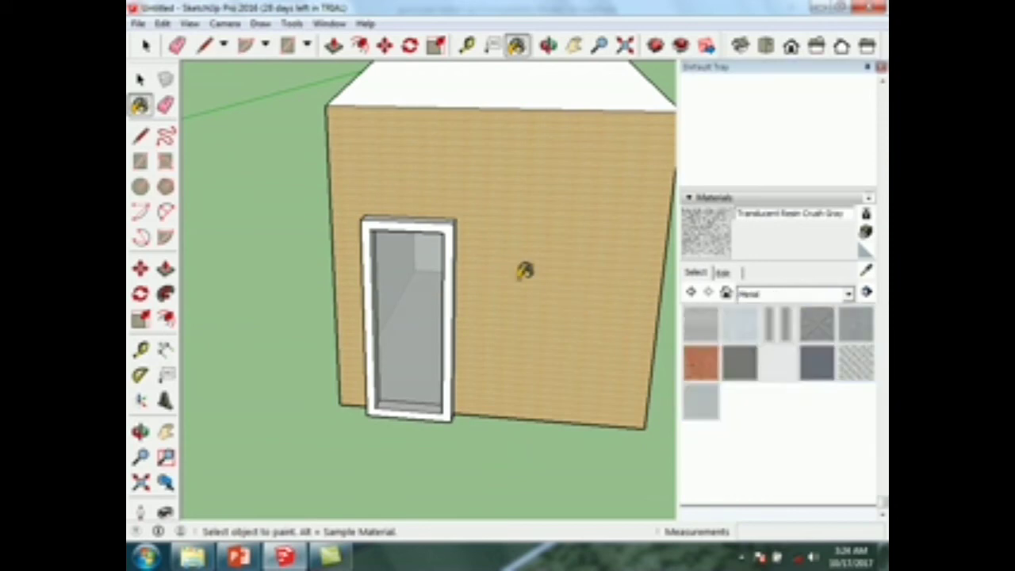
scroll(408, 199, "down", 4)
key("o")
mouse_move(580, 257)
left_mouse_down()
mouse_move(487, 272)
mouse_move(325, 272)
mouse_move(492, 378)
mouse_move(603, 329)
left_mouse_up()
key("b")
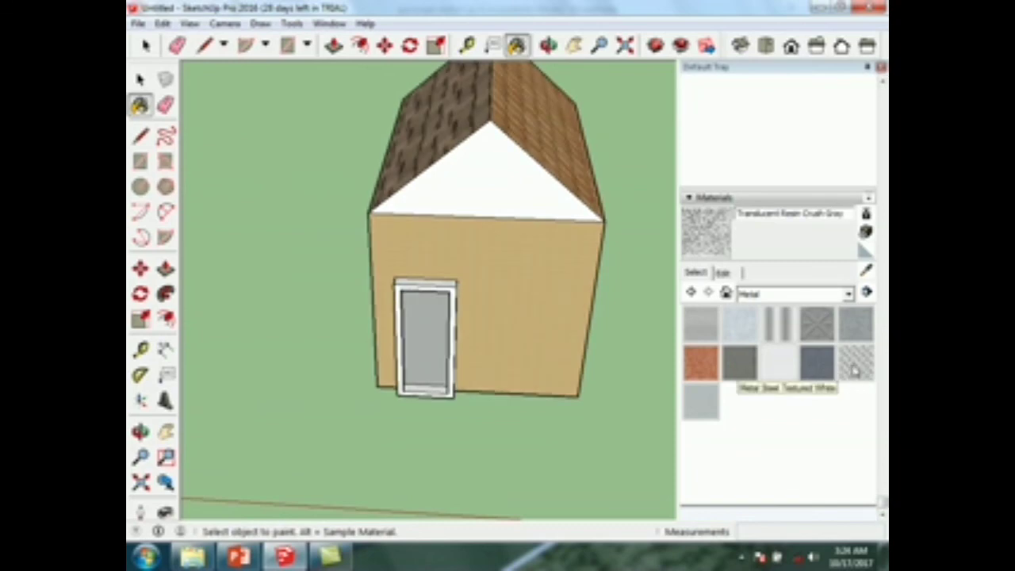
left_click(854, 366)
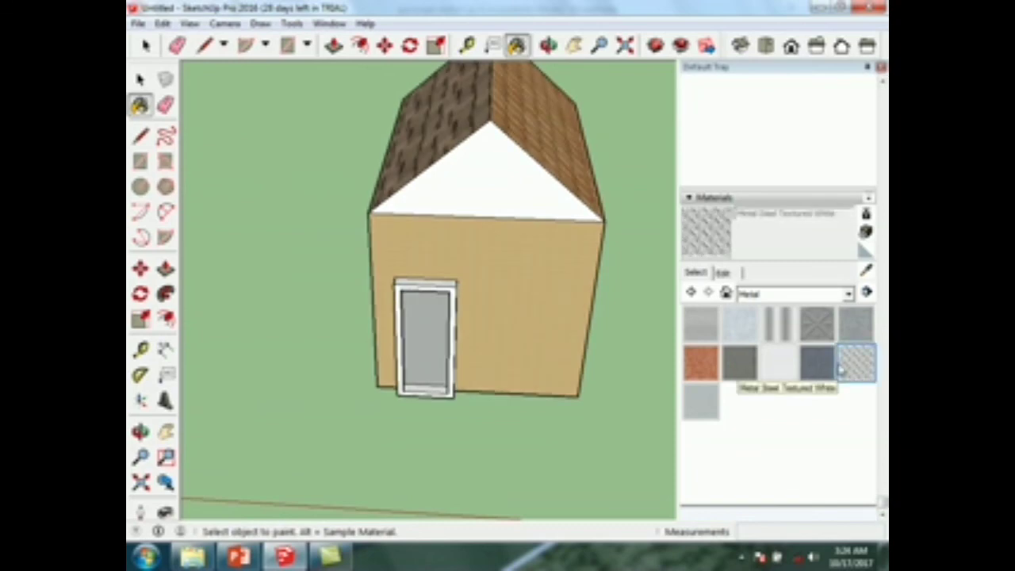
scroll(496, 176, "up", 5)
left_click(509, 161)
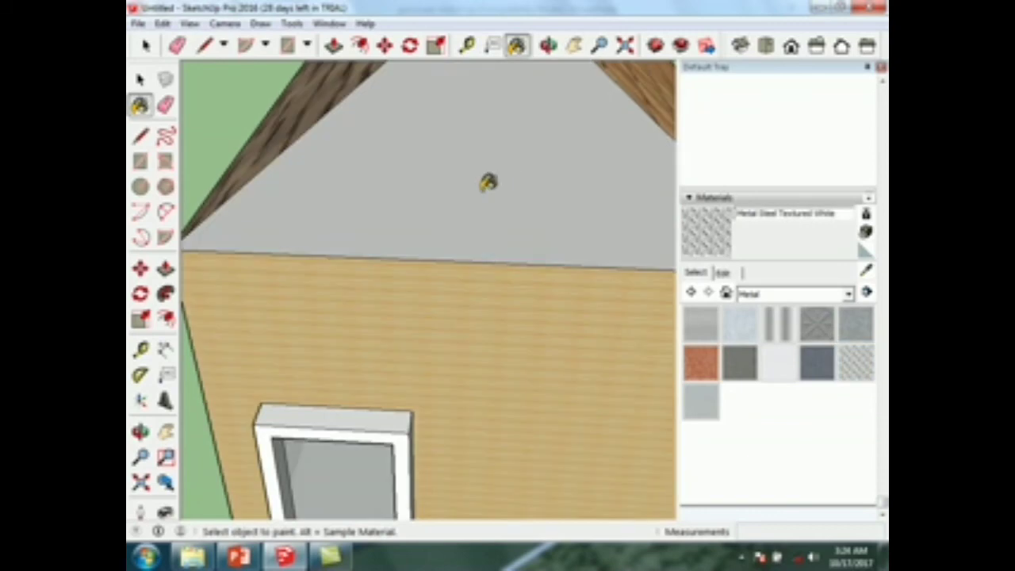
scroll(487, 182, "up", 2)
scroll(488, 182, "up", 3)
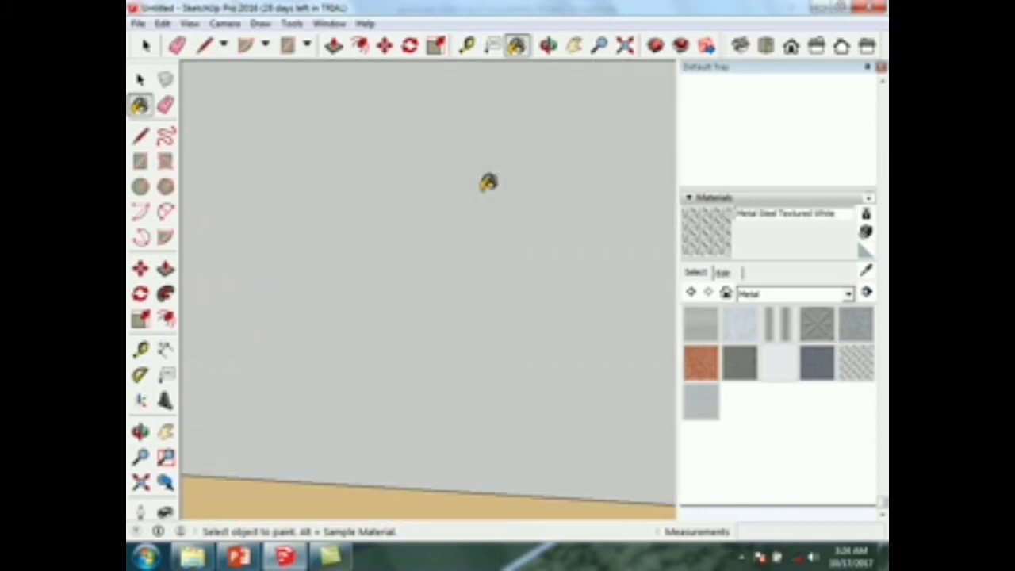
scroll(488, 182, "up", 1)
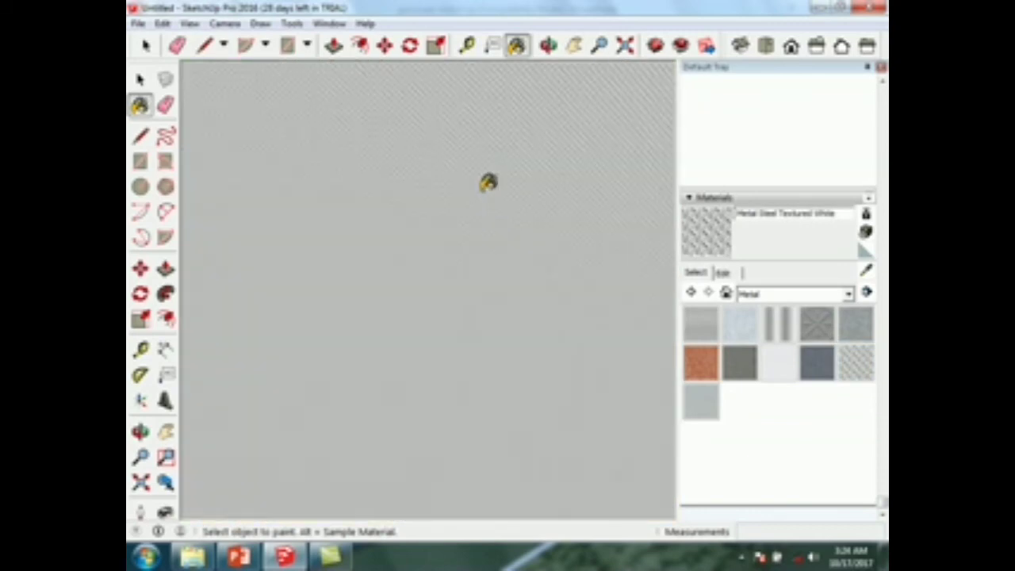
scroll(488, 183, "up", 1)
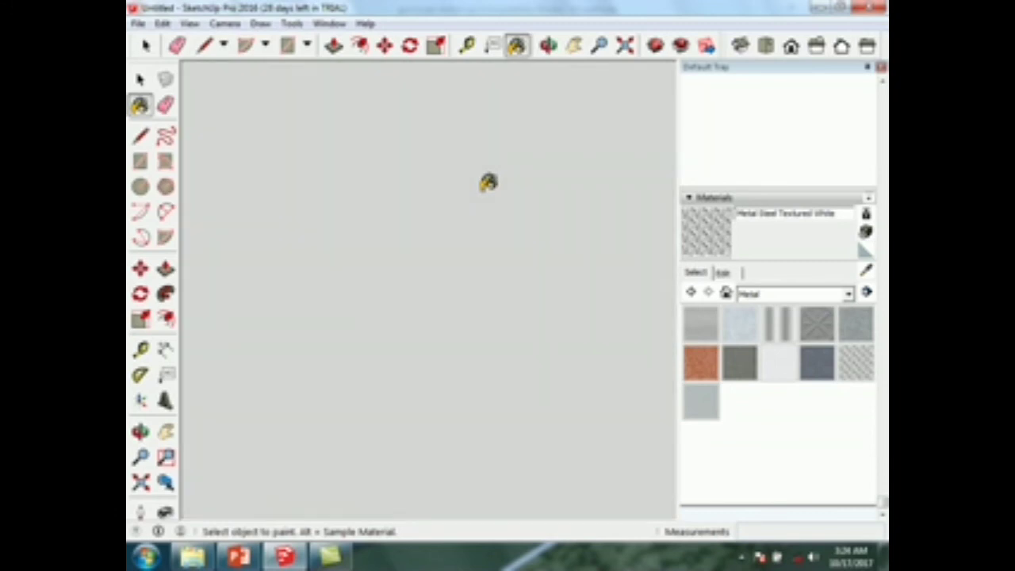
left_click(516, 270)
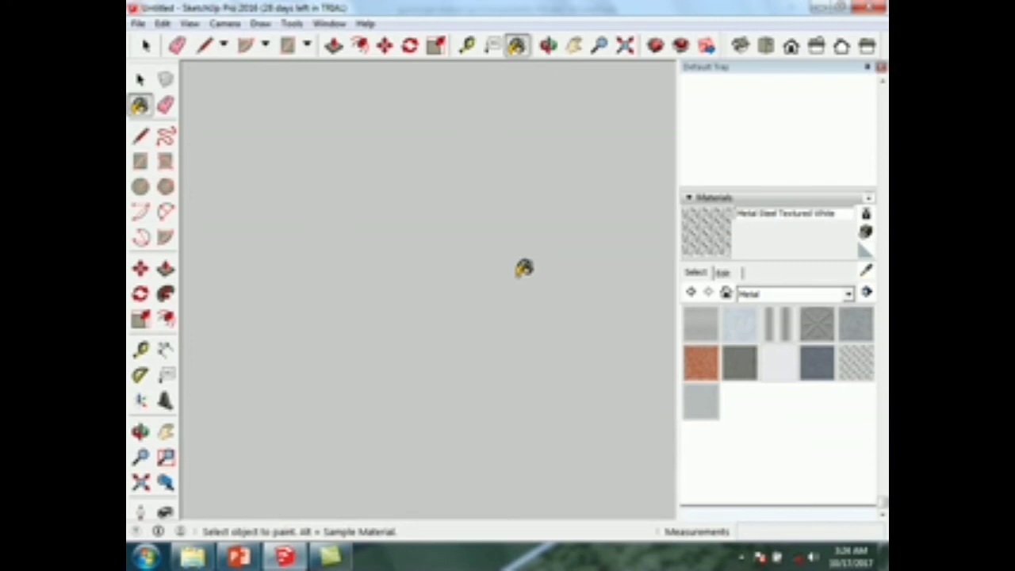
Set the Metal Steel Textured White texture's width to 20 m and inspect the enlarged pattern on the whole gable.
left_click(722, 272)
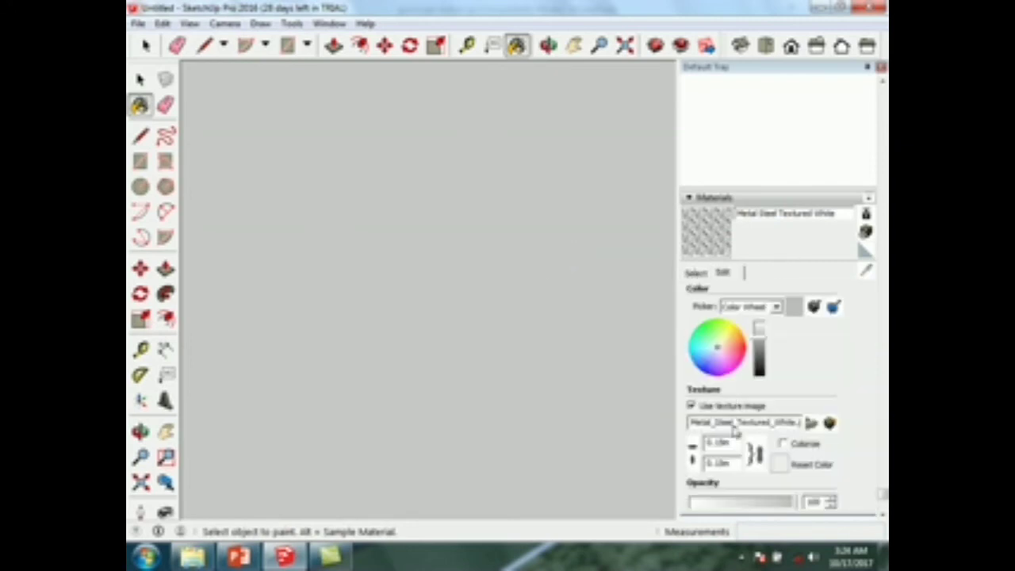
left_click(718, 442)
type("20")
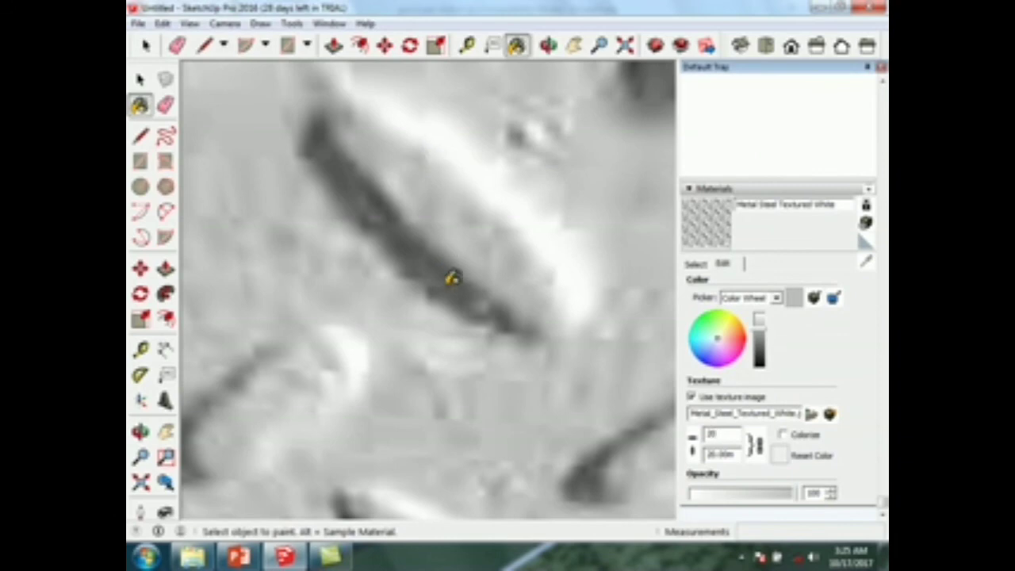
left_click(449, 286)
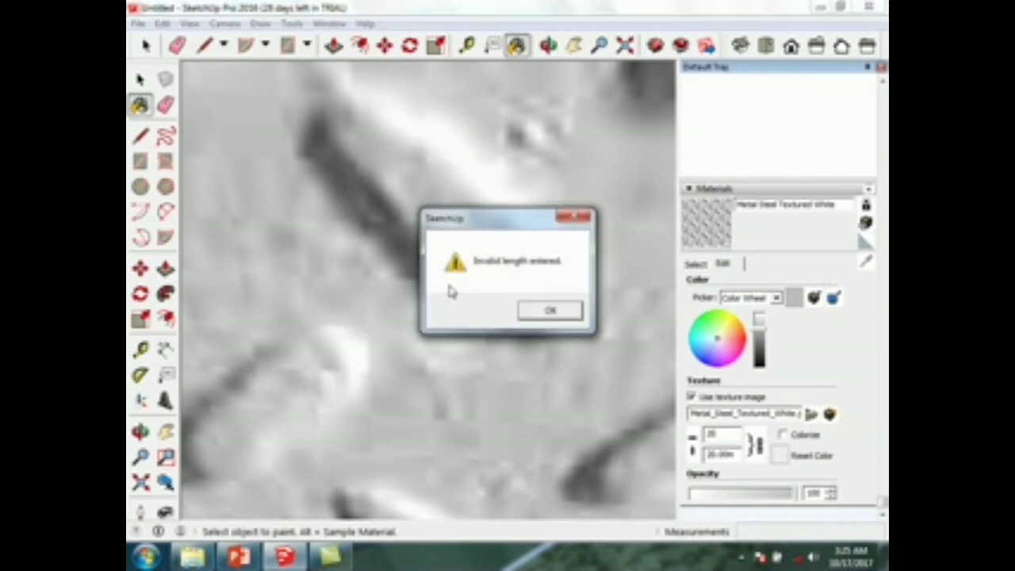
left_click(560, 311)
type("35")
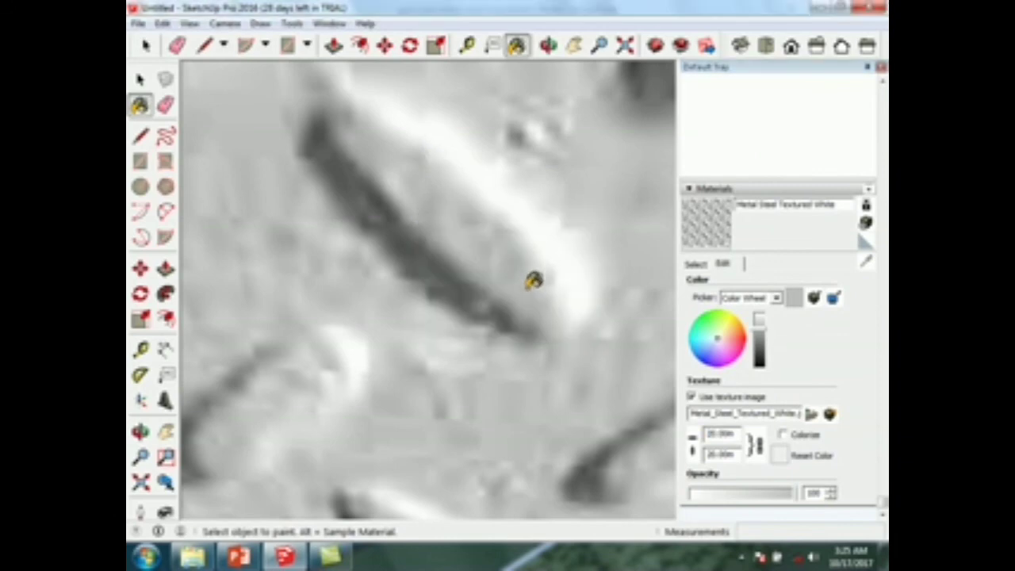
key("Return")
scroll(532, 281, "down", 2)
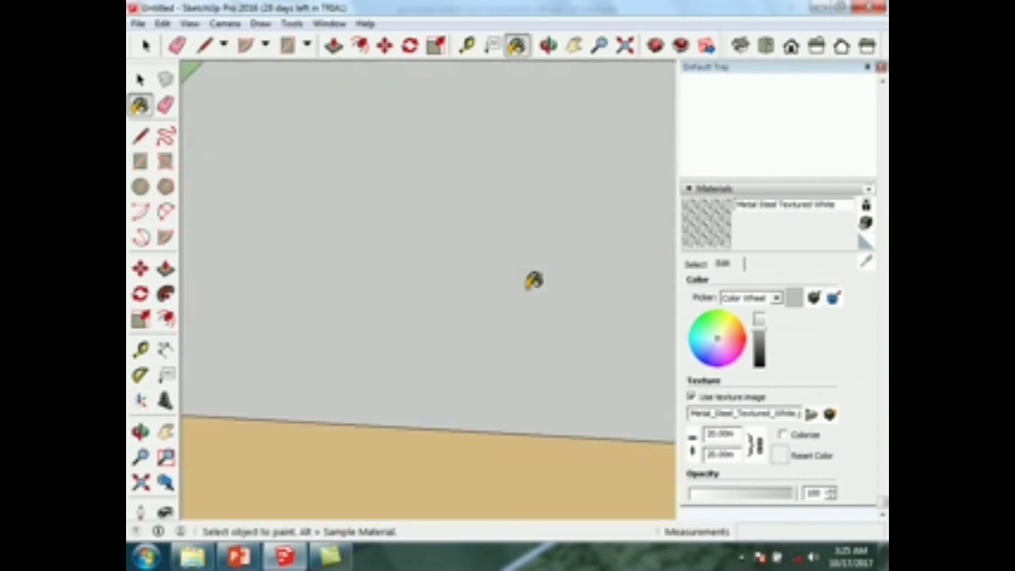
scroll(533, 281, "down", 2)
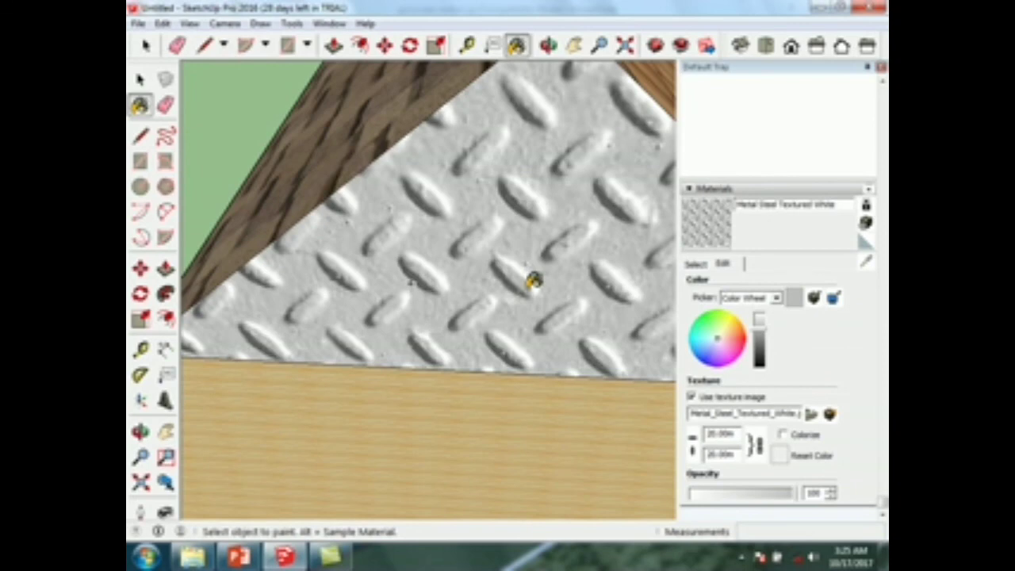
scroll(230, 143, "down", 4)
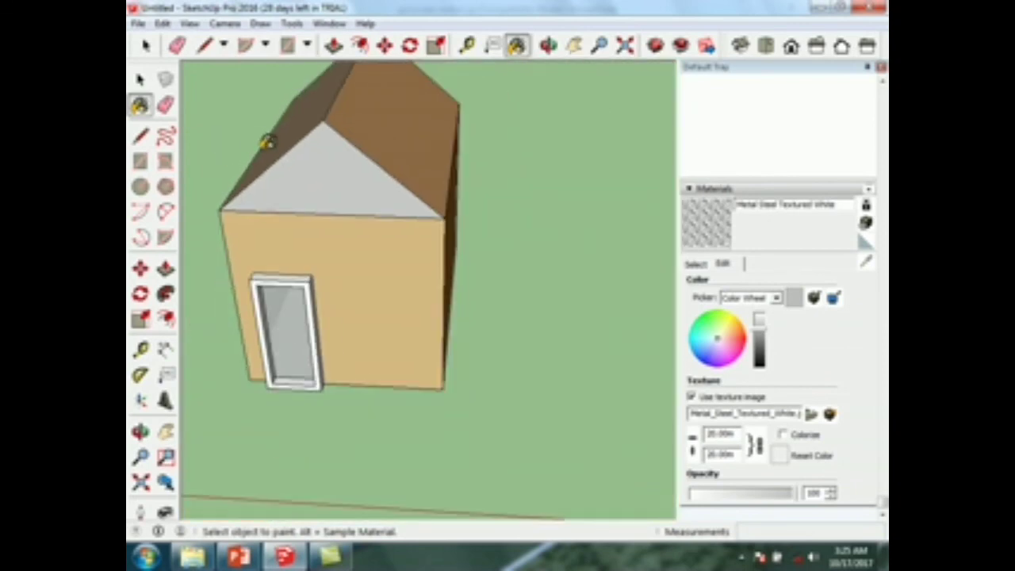
middle_click_drag(344, 227, 373, 179)
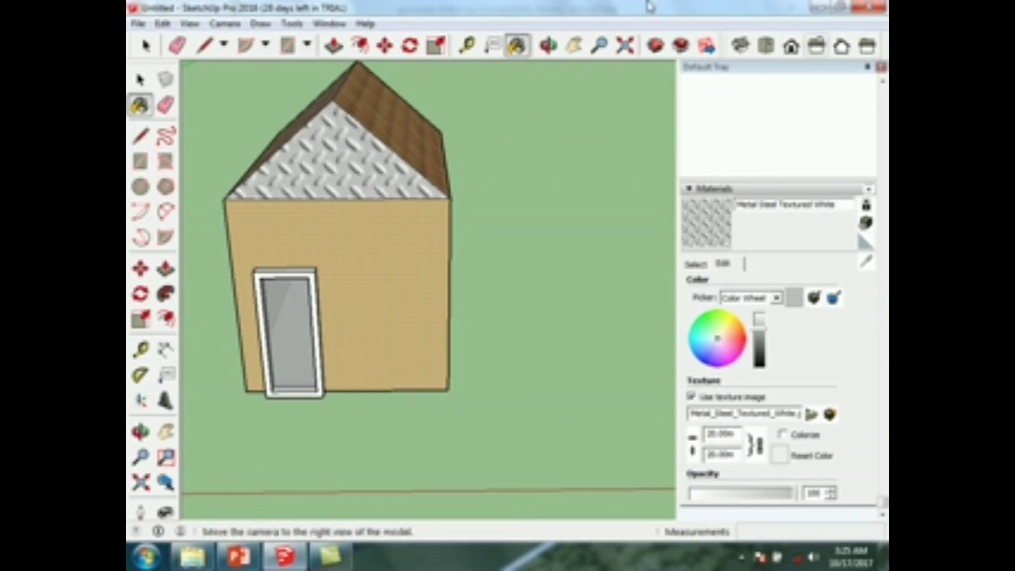
Review which panels are enabled in the default tray and examine the door from the front.
left_click(330, 24)
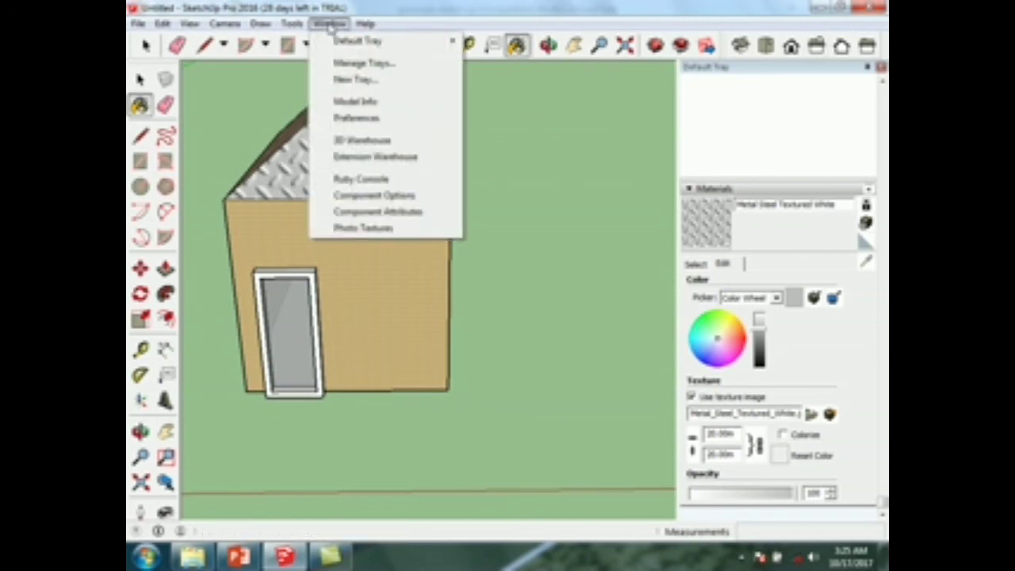
mouse_move(339, 41)
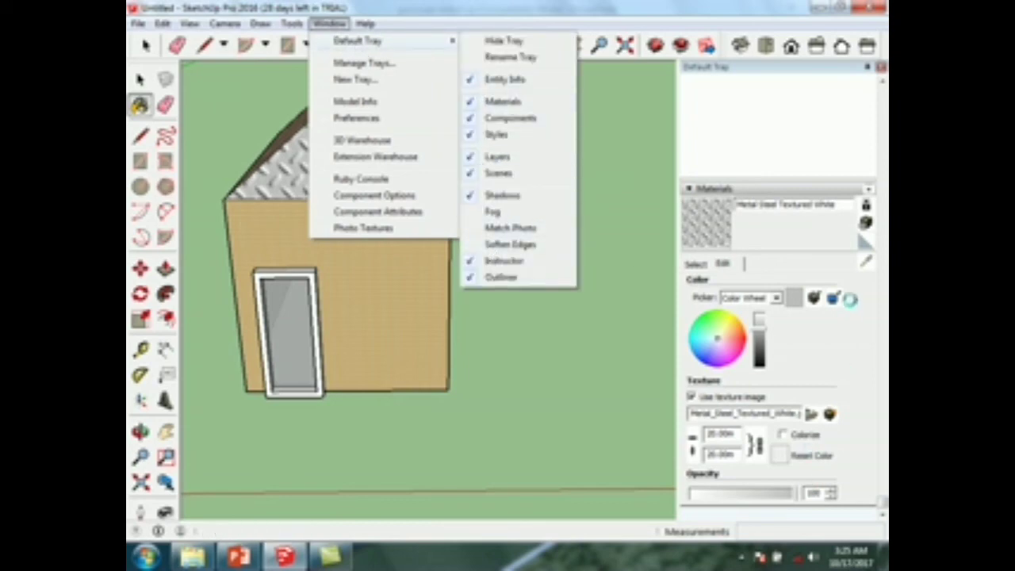
left_click(850, 309)
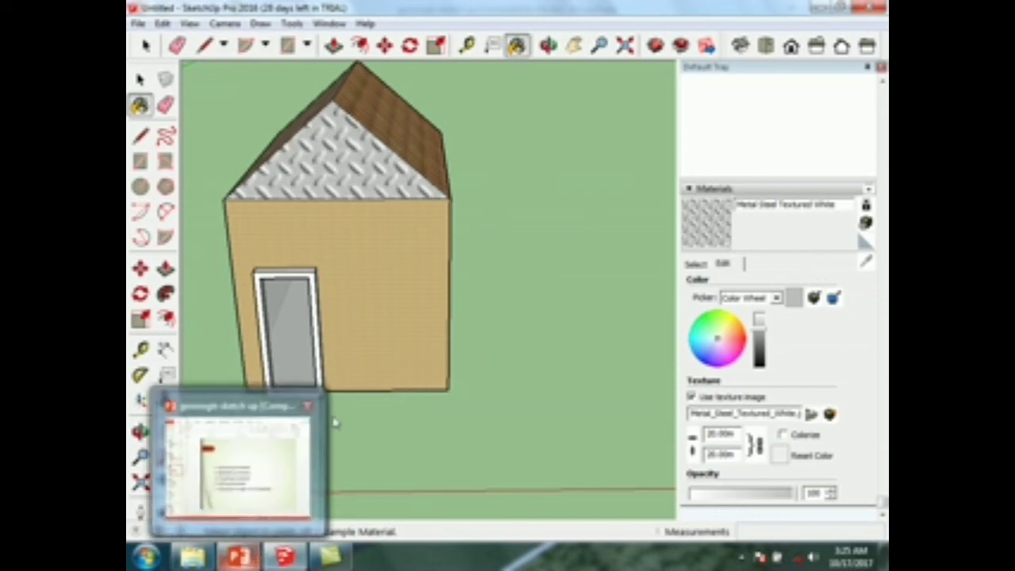
scroll(341, 291, "up", 5)
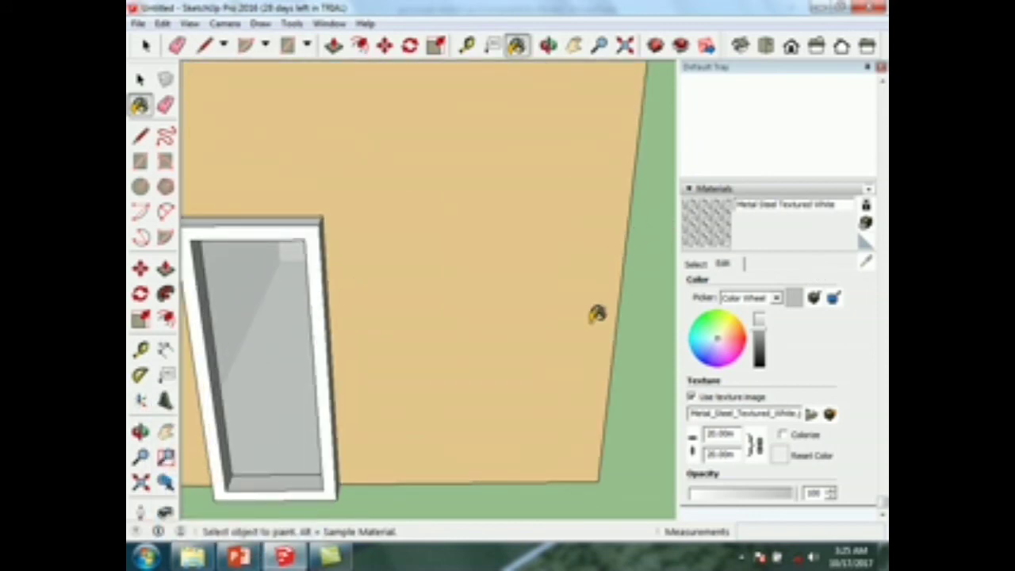
scroll(473, 284, "down", 5)
mouse_move(474, 284)
middle_mouse_down()
mouse_move(449, 344)
mouse_move(459, 287)
middle_mouse_up()
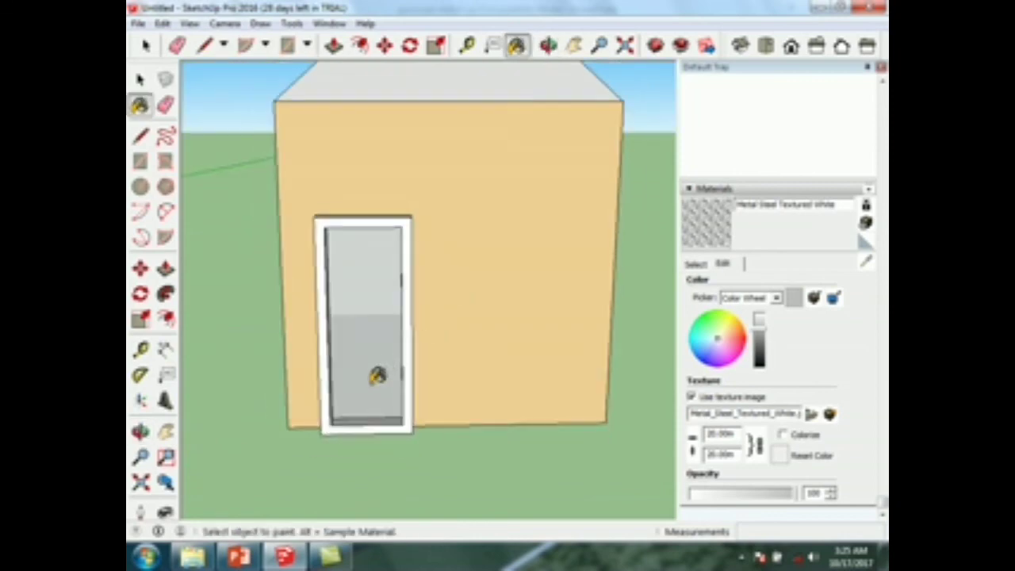
scroll(377, 366, "up", 3)
left_click(608, 303)
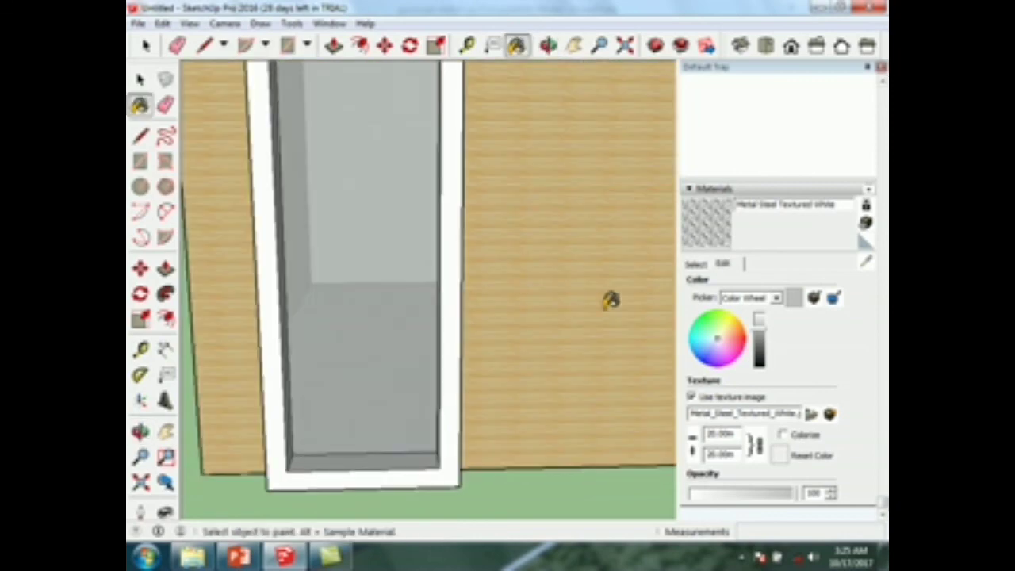
Collapse the Materials panel, remove it from the default tray and restore it.
left_click(756, 191)
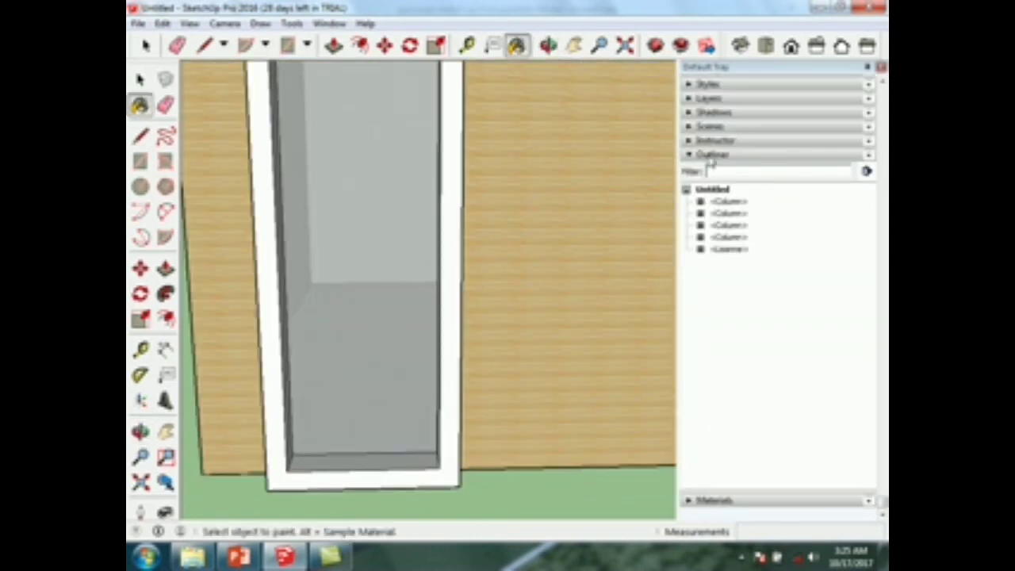
scroll(725, 230, "up", 3)
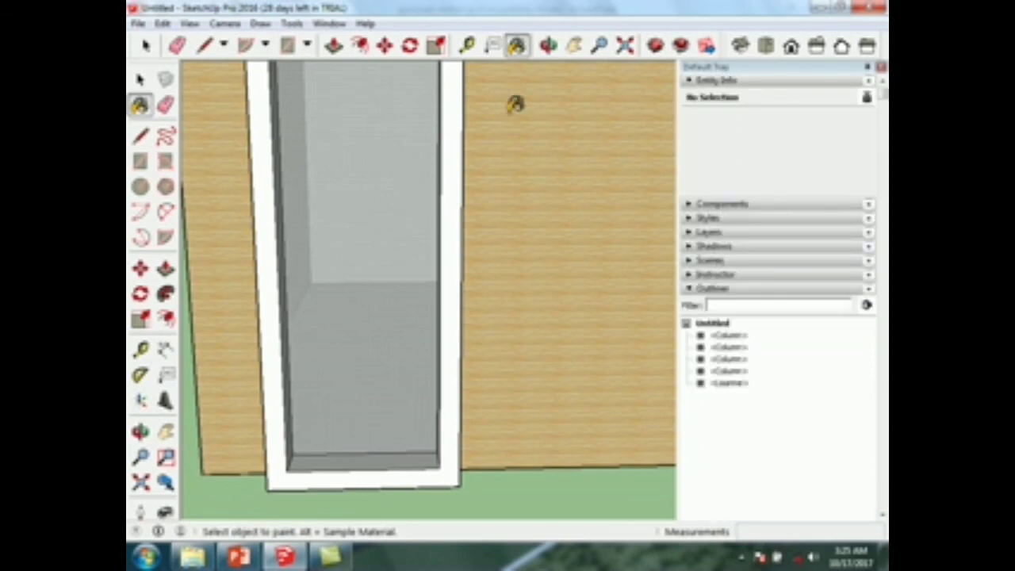
left_click(322, 24)
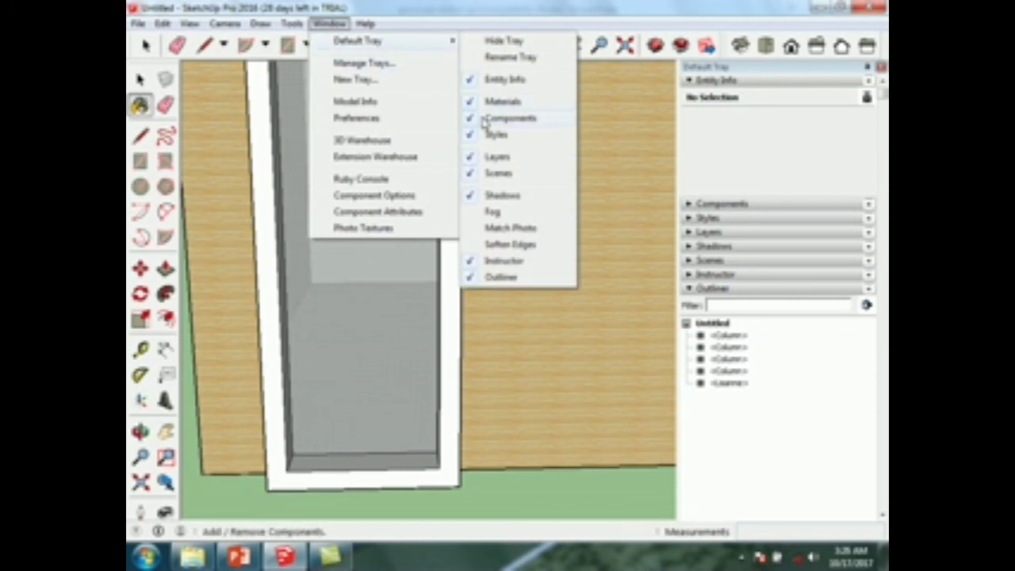
left_click(325, 24)
left_click(325, 24)
mouse_move(365, 40)
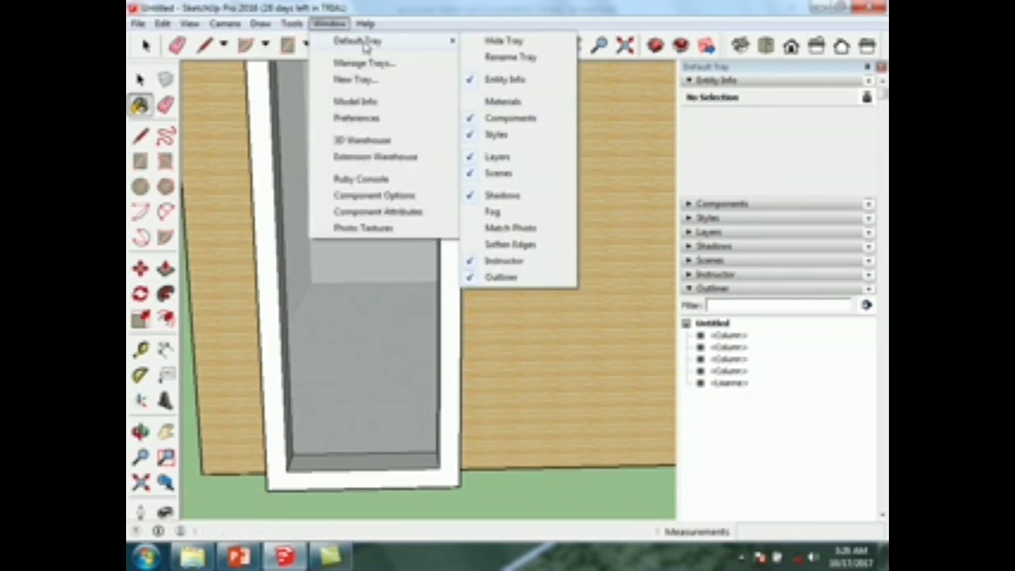
left_click(519, 97)
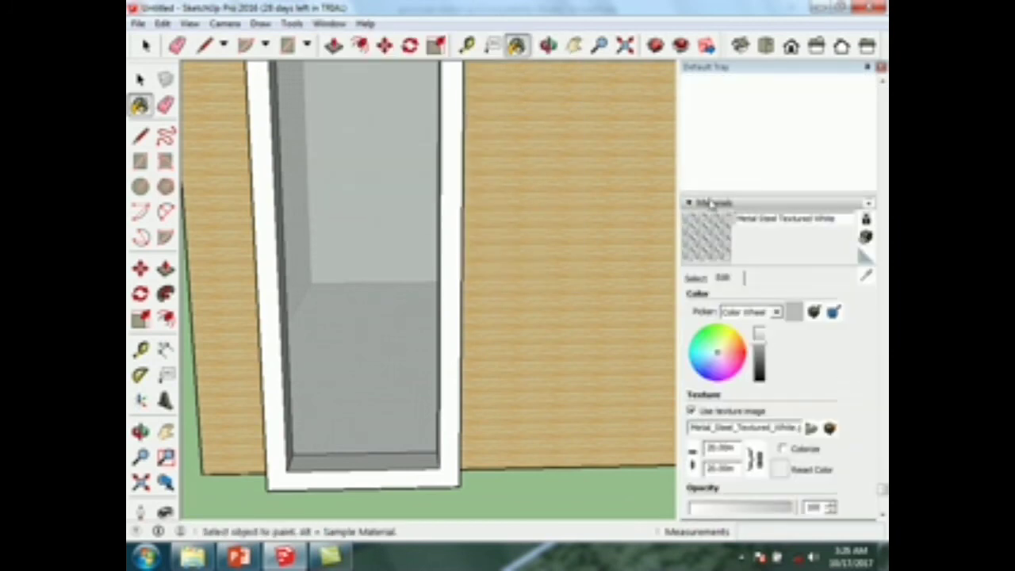
Paint the door's inner panel with Wood Veneer 01 from the Wood materials.
left_click(689, 280)
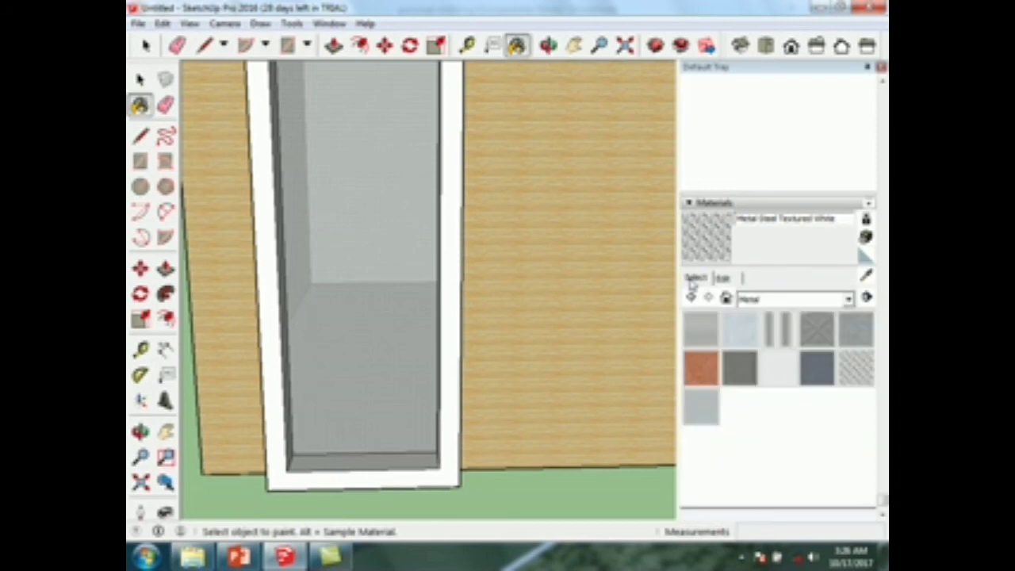
left_click(800, 300)
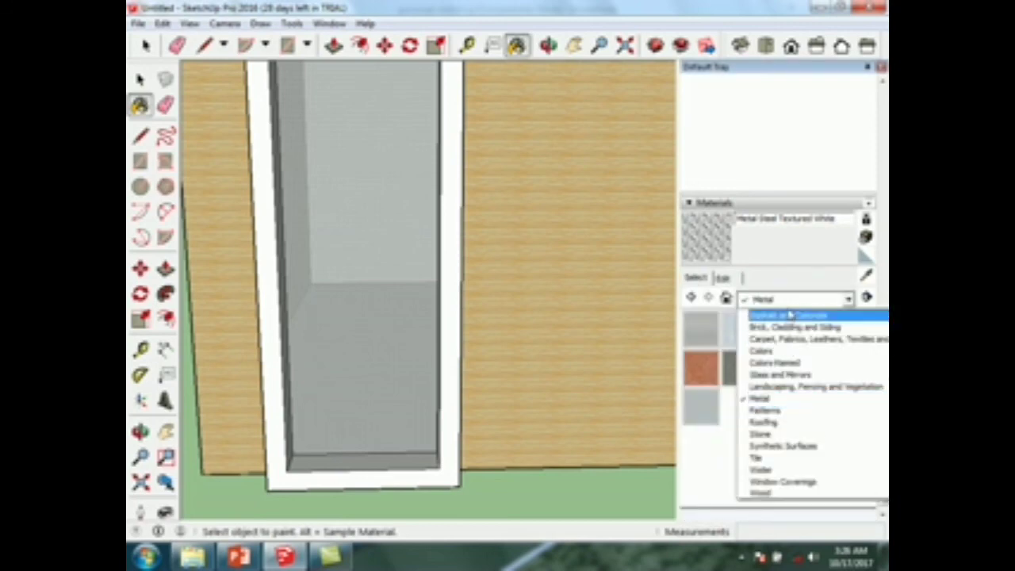
left_click(762, 491)
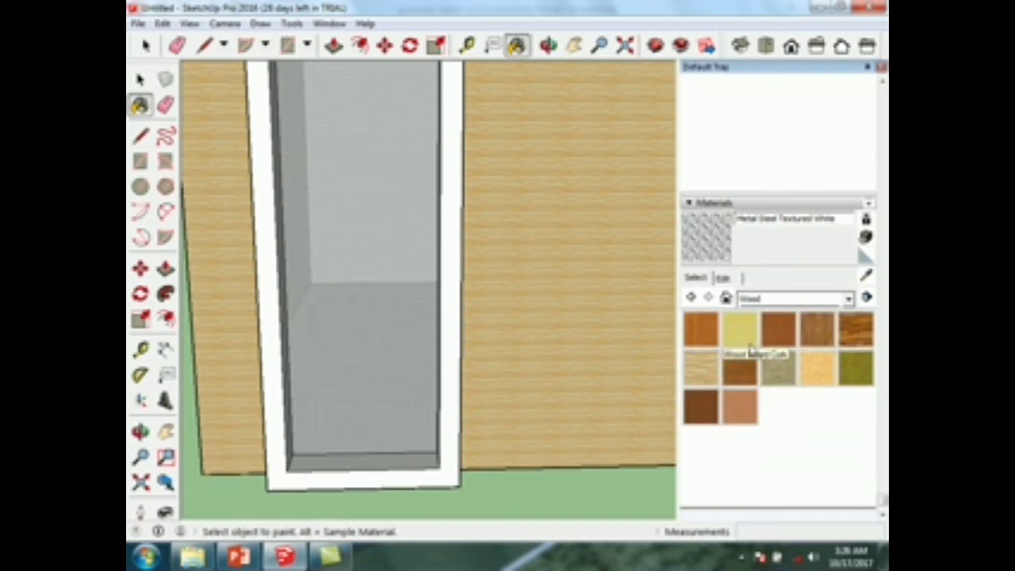
left_click(703, 408)
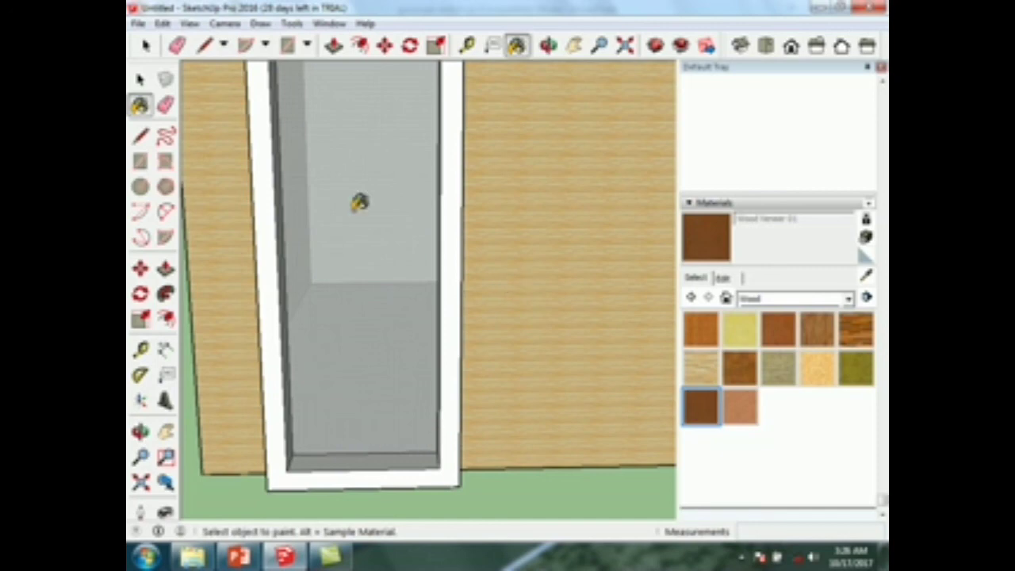
left_click(360, 203)
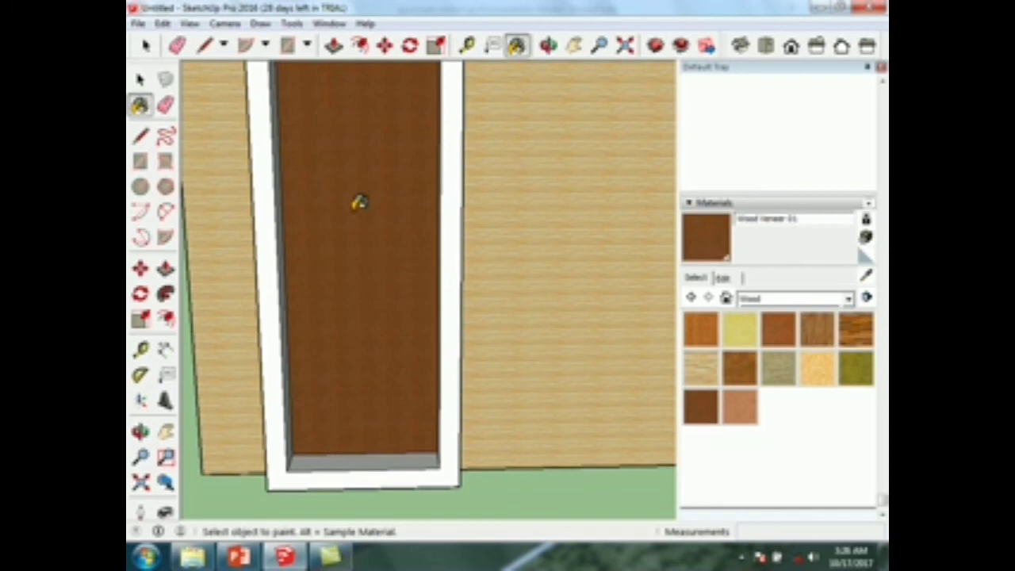
Paint the door frame's front face and outer side face with Wood Board Cork from the Wood materials.
mouse_move(478, 241)
middle_mouse_down()
mouse_move(372, 267)
mouse_move(317, 265)
middle_mouse_up()
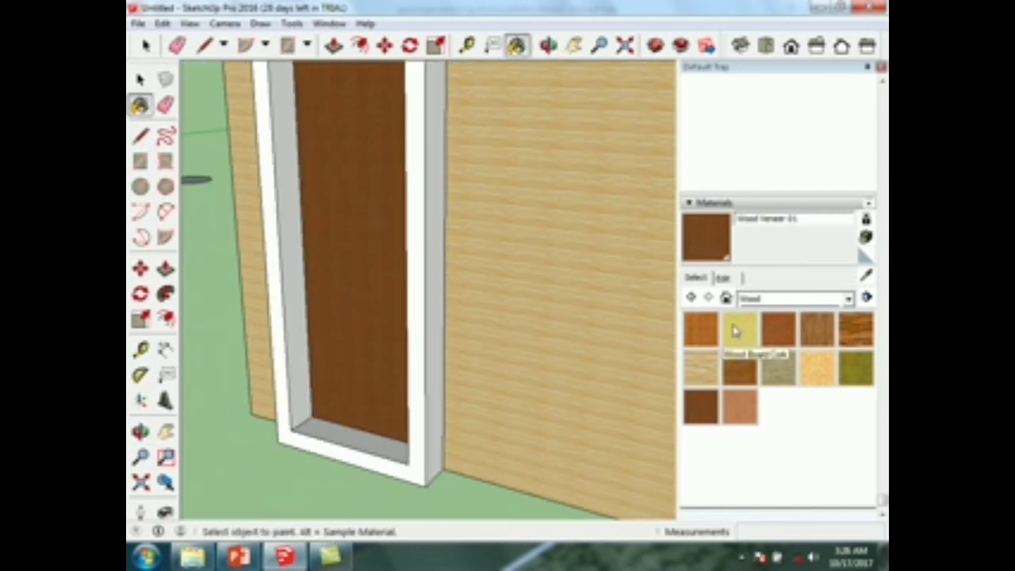
left_click(739, 327)
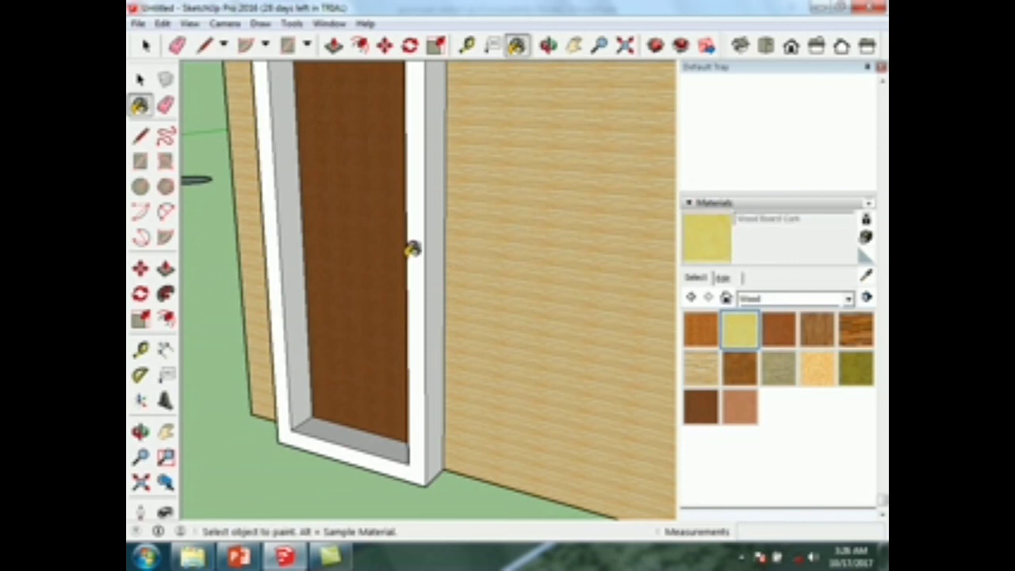
left_click(423, 228)
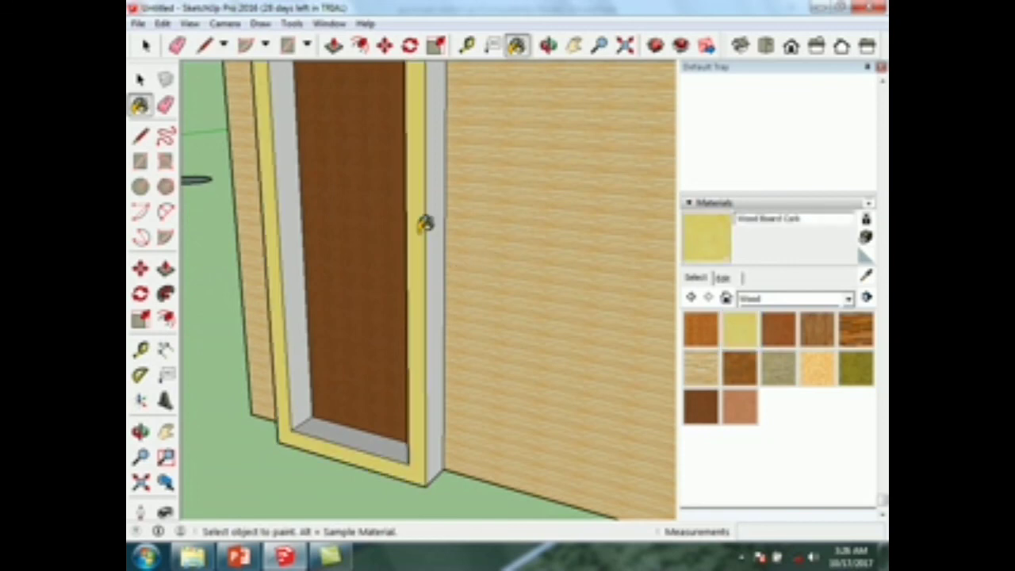
left_click(446, 224)
Apply Wood Board Cork to the door frame's upper face, inner side face and sill.
mouse_move(444, 227)
middle_mouse_down()
mouse_move(446, 363)
mouse_move(453, 303)
middle_mouse_up()
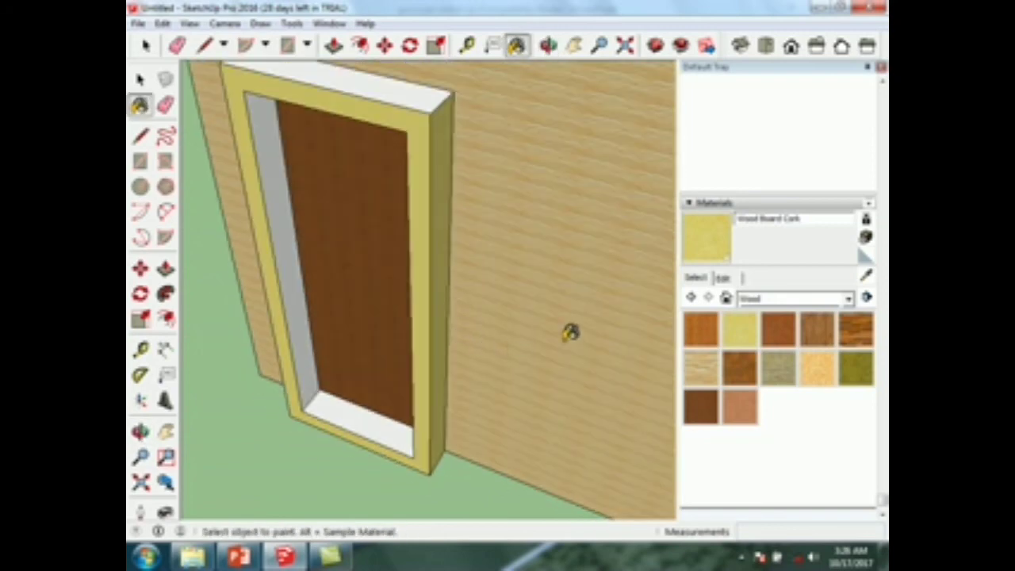
scroll(407, 101, "up", 3)
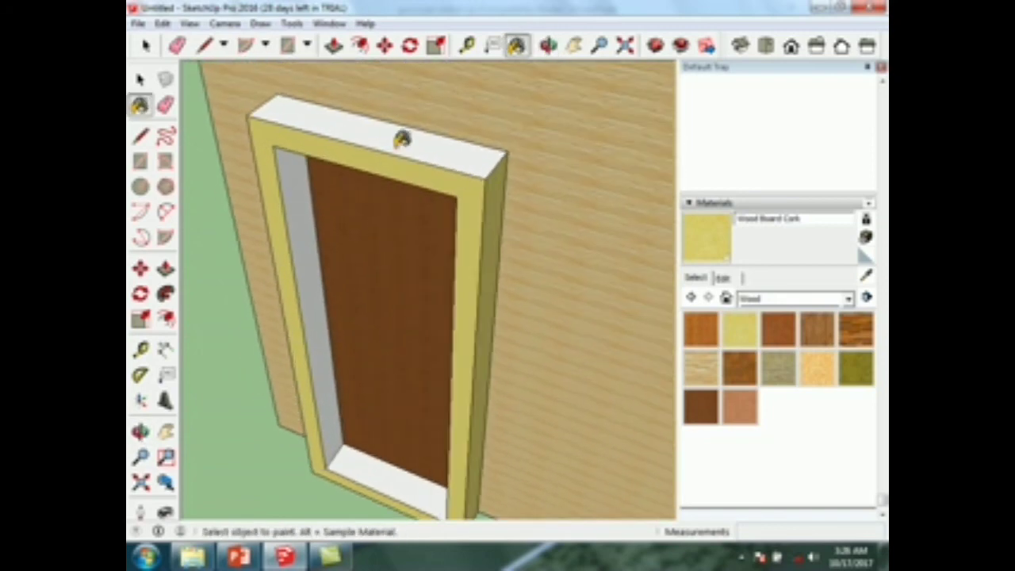
left_click(402, 140)
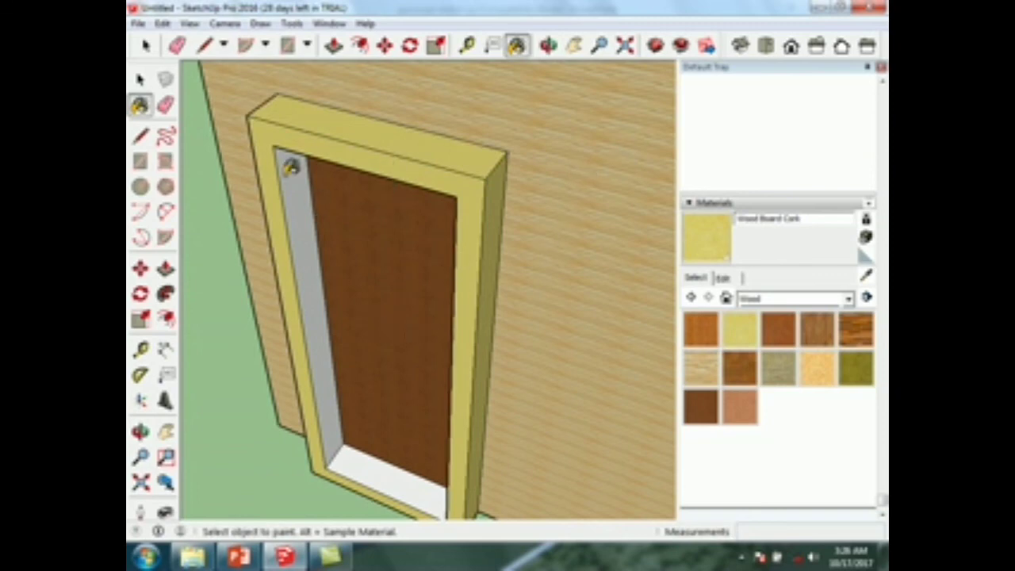
left_click(297, 180)
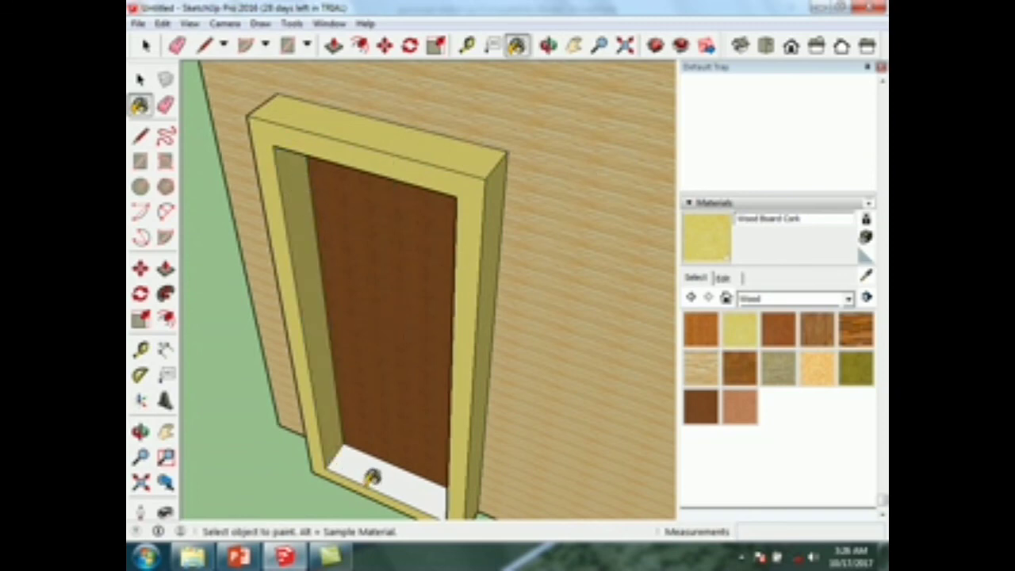
left_click(386, 458)
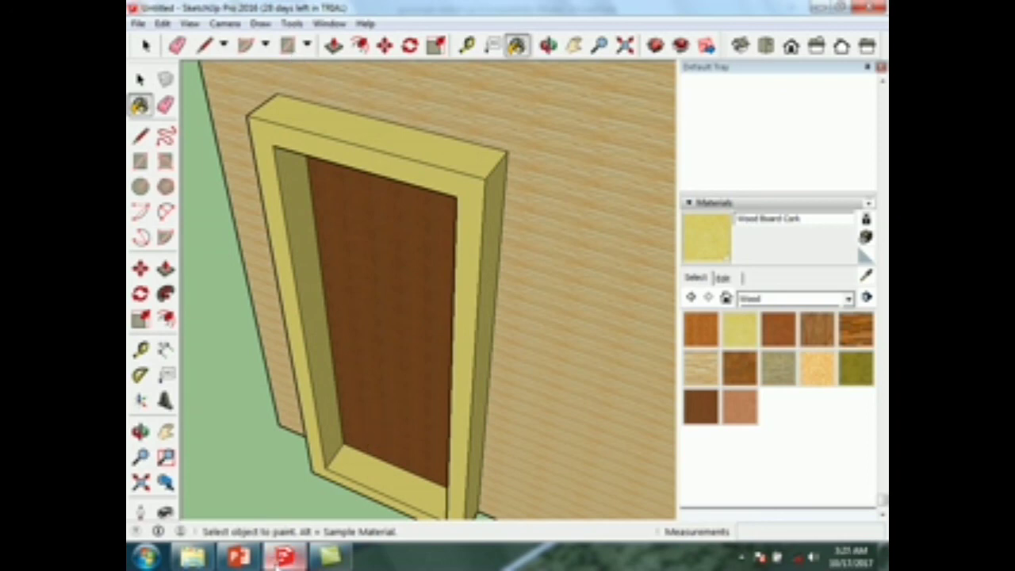
Examine the whole painted house and switch to PowerPoint to review the slide of material topics.
mouse_move(277, 562)
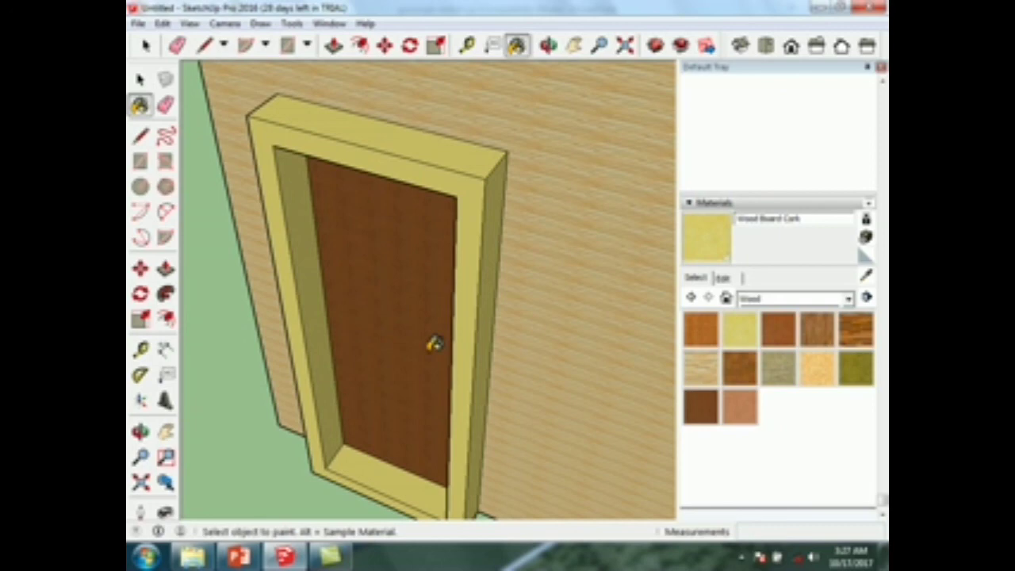
scroll(462, 209, "down", 2)
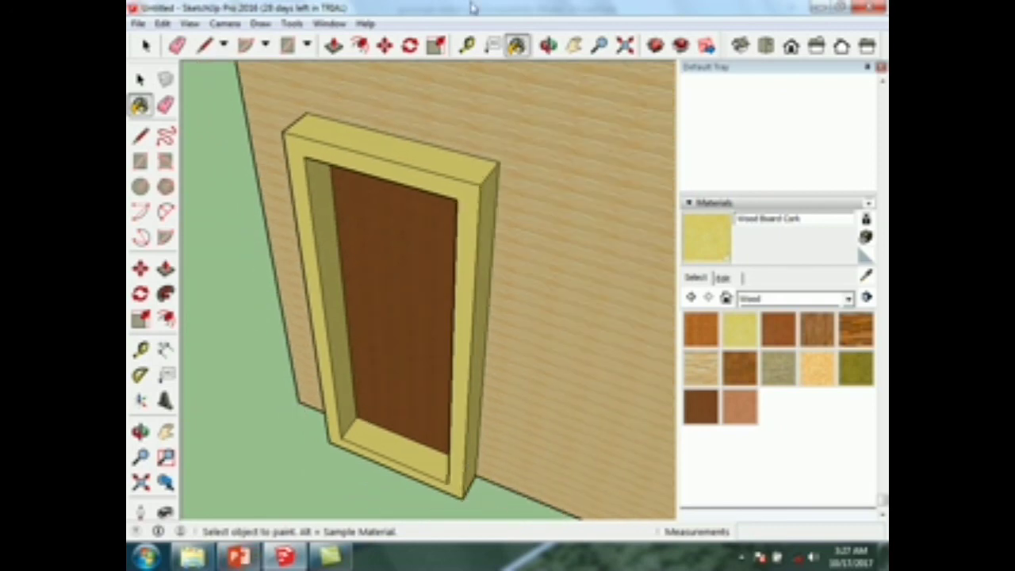
scroll(436, 155, "down", 4)
scroll(281, 366, "down", 1)
scroll(471, 322, "down", 2)
scroll(449, 369, "down", 2)
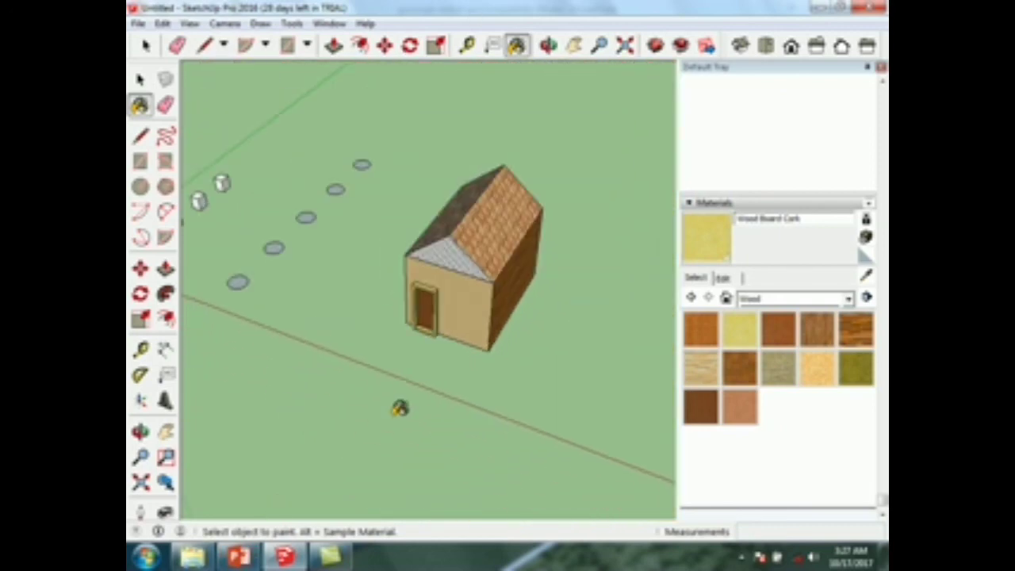
left_click(239, 558)
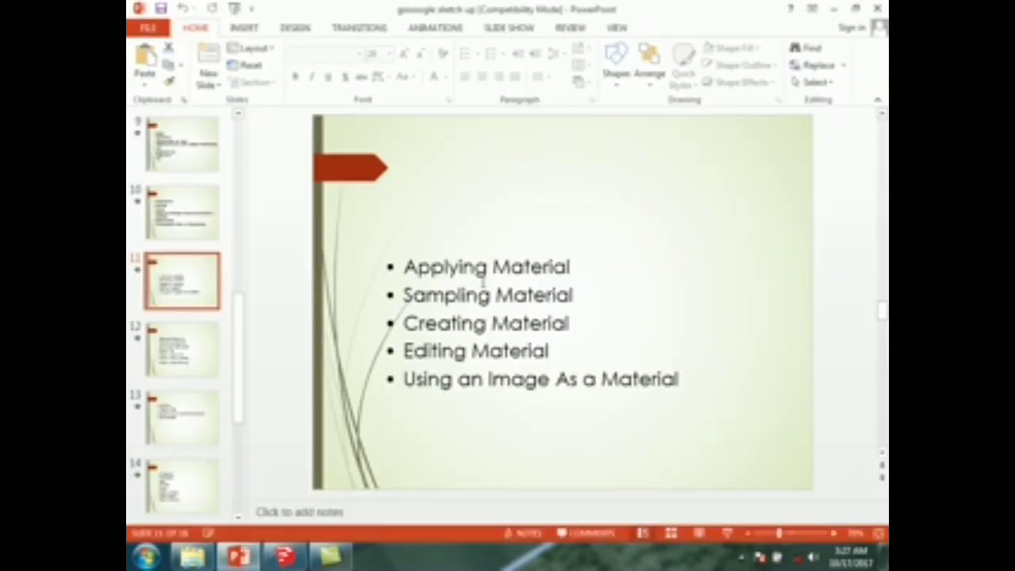